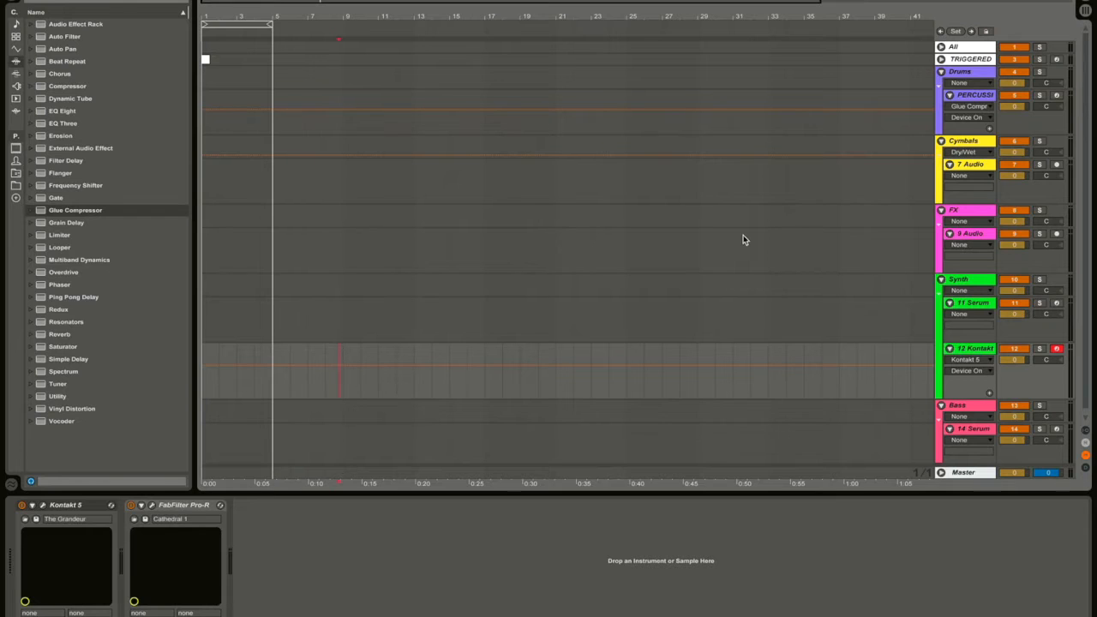
Move Kontakt below Bass, delete the All group, and make the Kontakt 5 lane taller.
{"action": "scroll", "coordinate": [743, 240], "scroll_direction": "down", "scroll_amount": 1}
{"action": "left_click", "coordinate": [973, 351]}
{"action": "left_click_drag", "start_coordinate": [971, 352], "coordinate": [972, 426]}
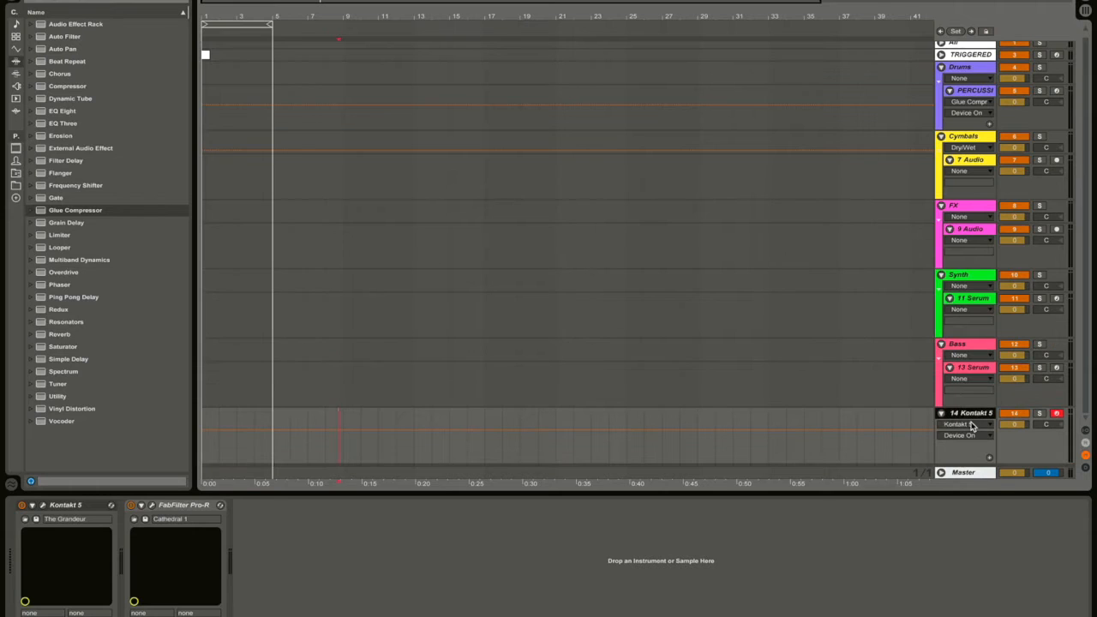
{"action": "left_click", "coordinate": [960, 347]}
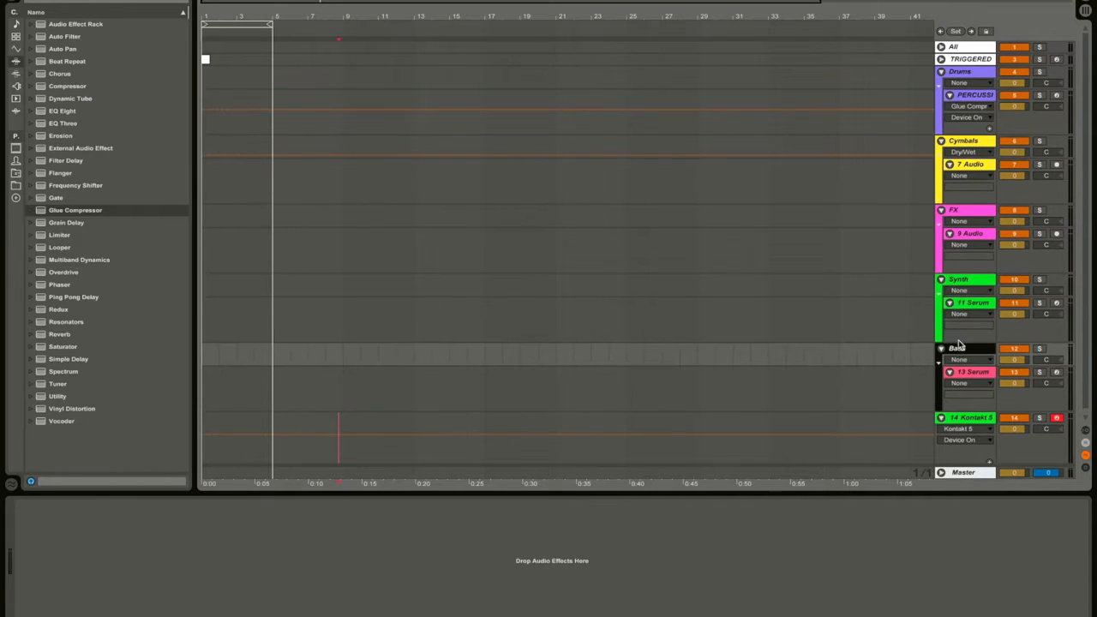
{"action": "left_click", "coordinate": [967, 46]}
{"action": "key", "text": "Delete"}
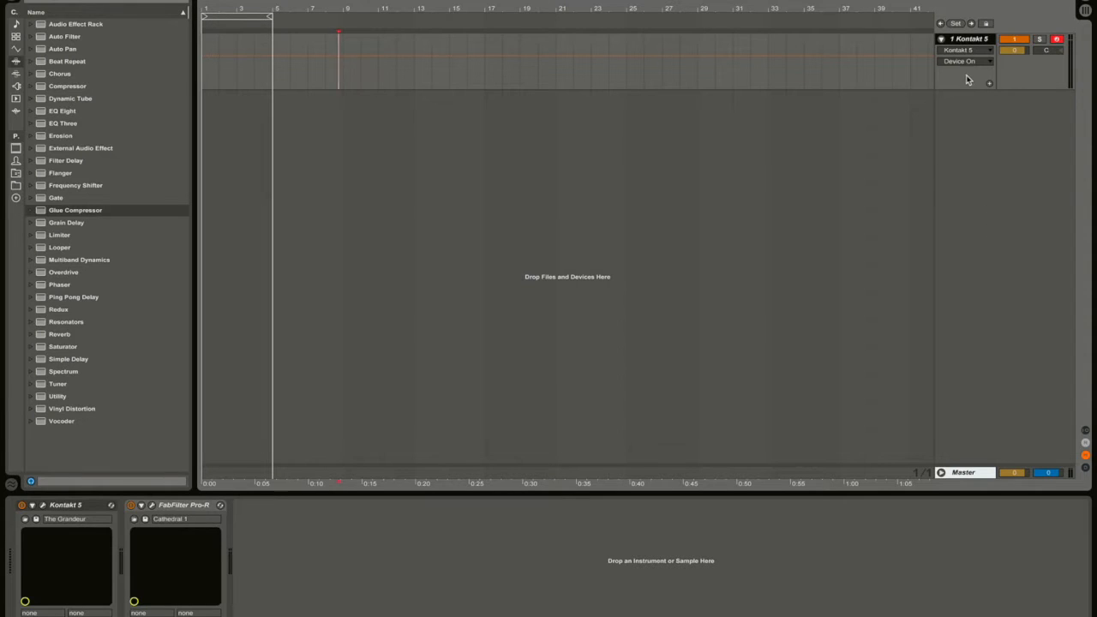
{"action": "left_click_drag", "start_coordinate": [963, 85], "coordinate": [963, 156]}
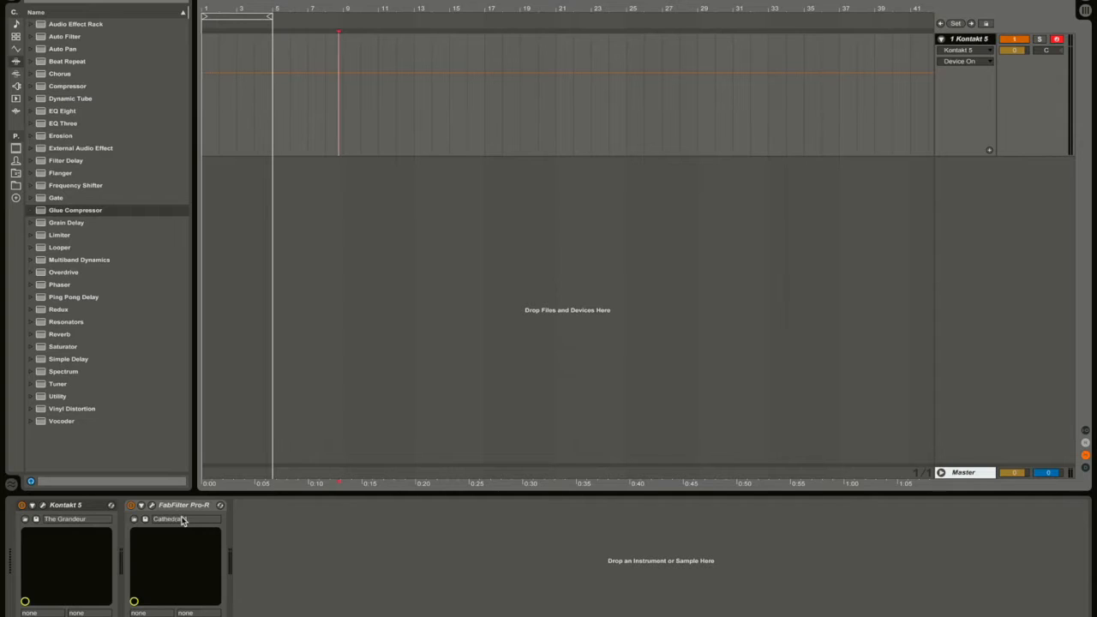
Open the Pro-R window on Kontakt 5, clear the evaluation notice, and reposition the window.
{"action": "left_click", "coordinate": [153, 506]}
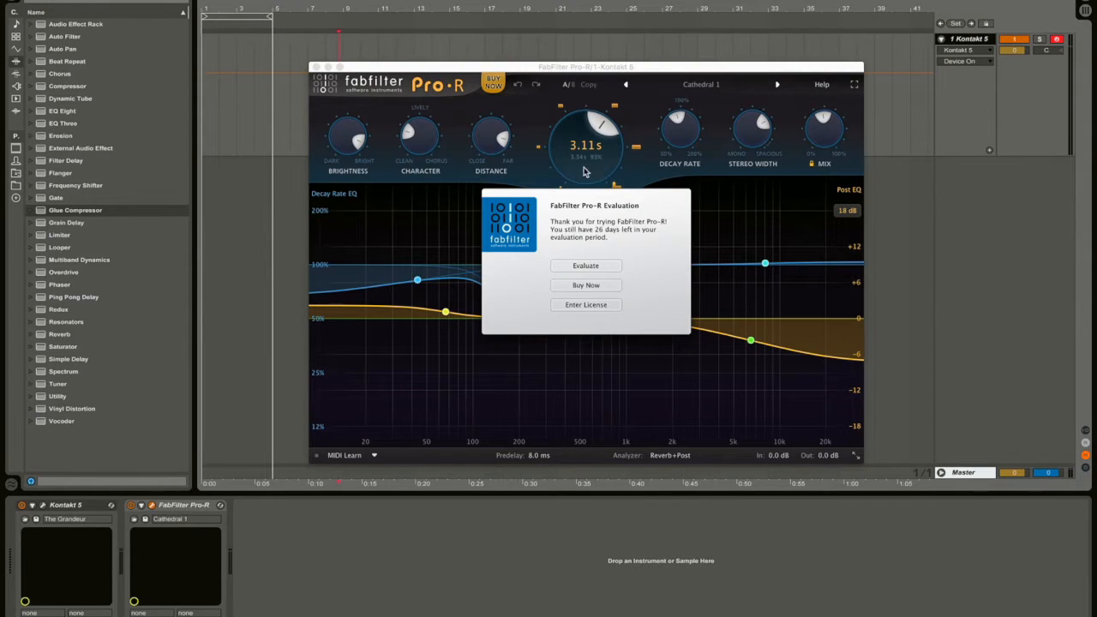
{"action": "left_click", "coordinate": [585, 267]}
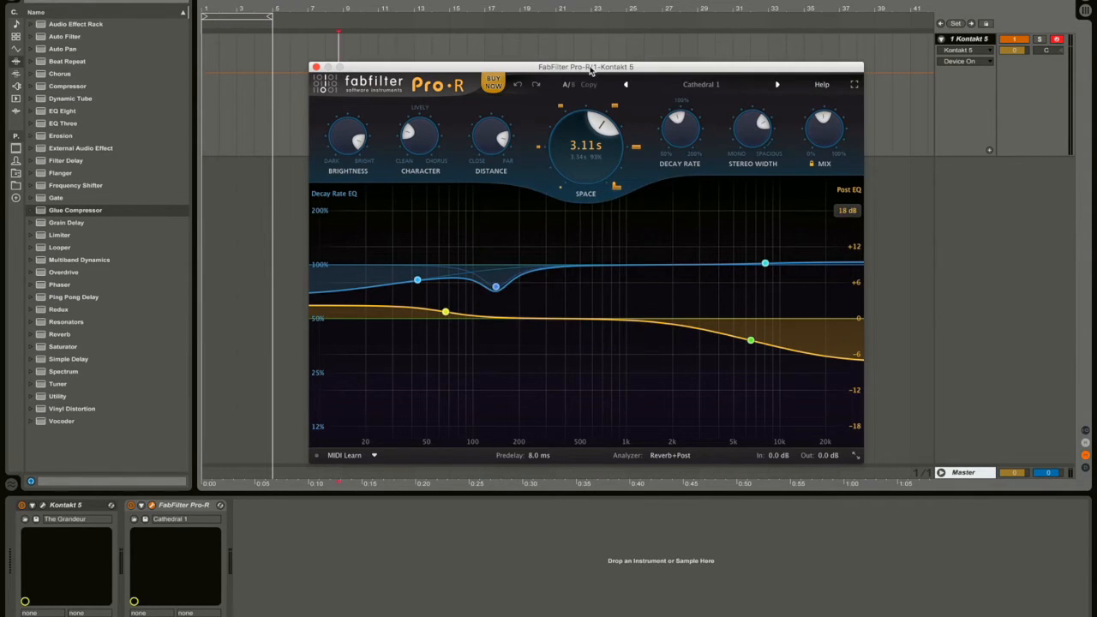
{"action": "left_click_drag", "start_coordinate": [589, 71], "coordinate": [528, 69]}
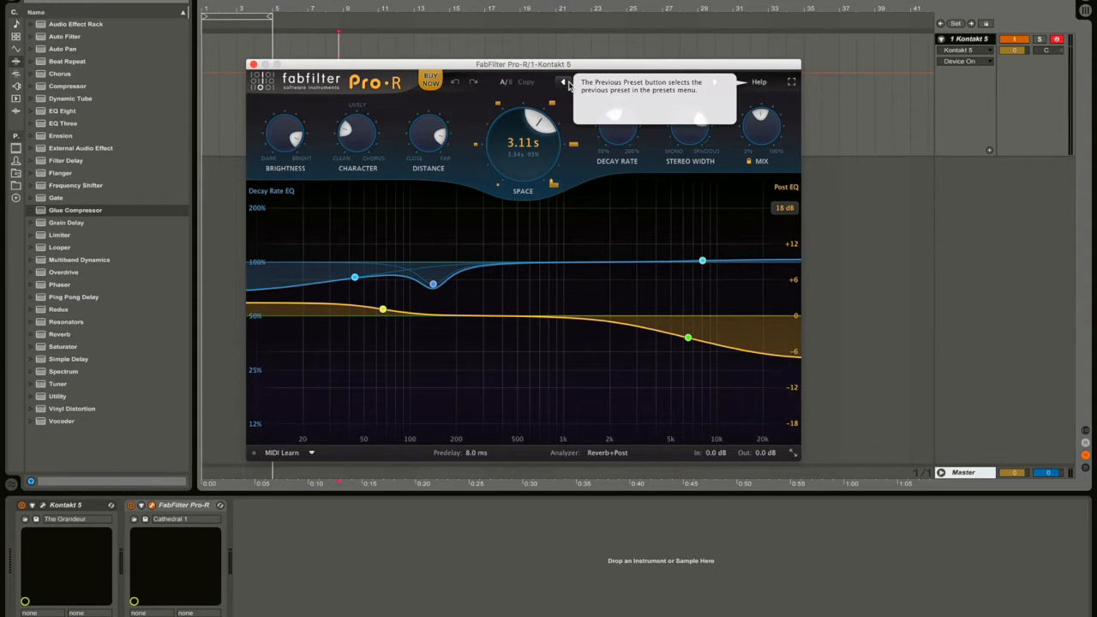
{"action": "left_click", "coordinate": [661, 83]}
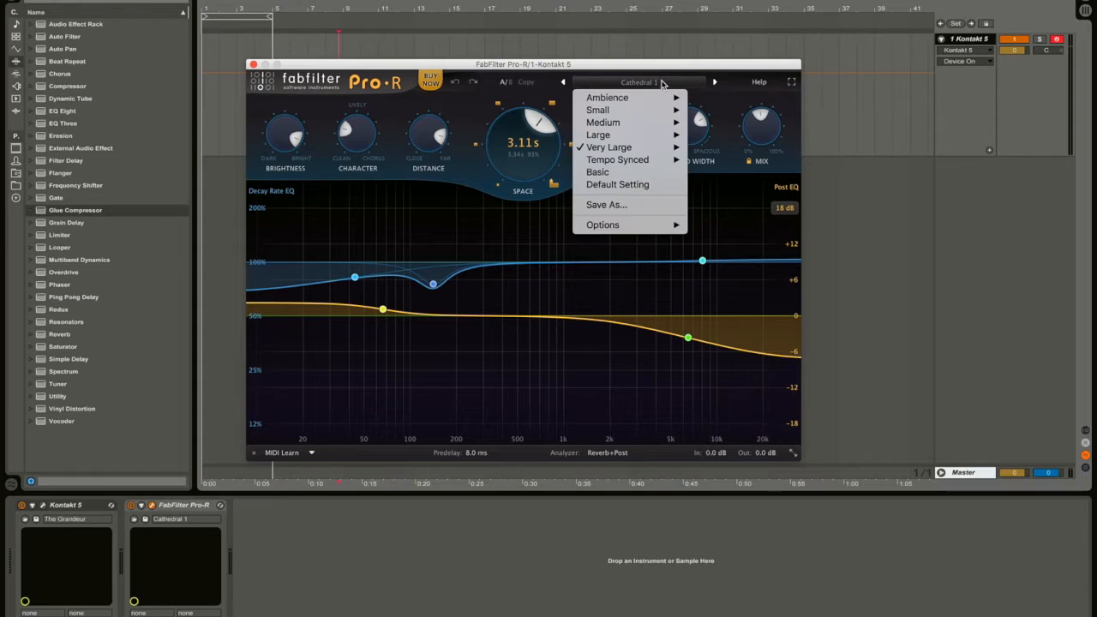
{"action": "left_click", "coordinate": [655, 65]}
{"action": "left_click_drag", "start_coordinate": [654, 65], "coordinate": [735, 73]}
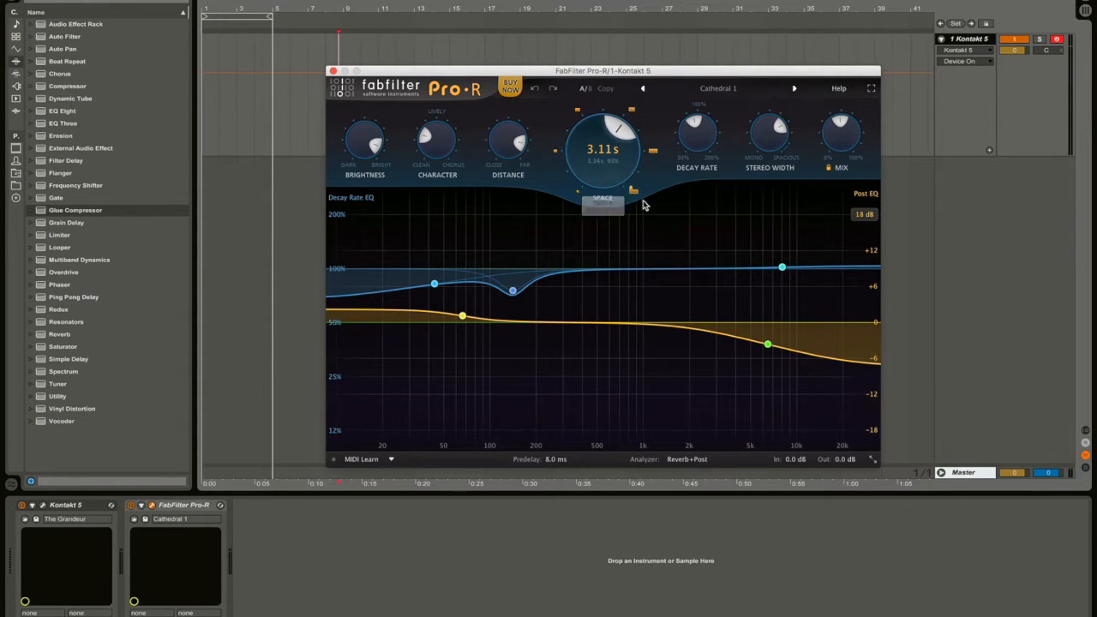
Add a Decay Rate EQ notch near 883 Hz, cut to 13.20% with Q 8.749.
{"action": "left_click_drag", "start_coordinate": [615, 73], "coordinate": [581, 49]}
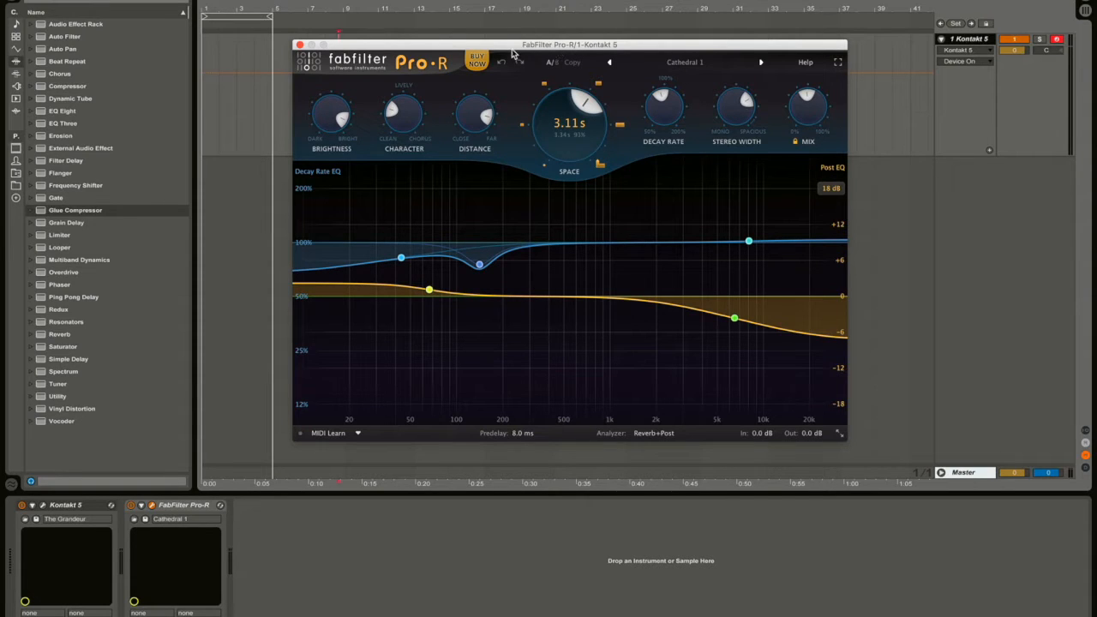
{"action": "left_click_drag", "start_coordinate": [512, 50], "coordinate": [578, 46]}
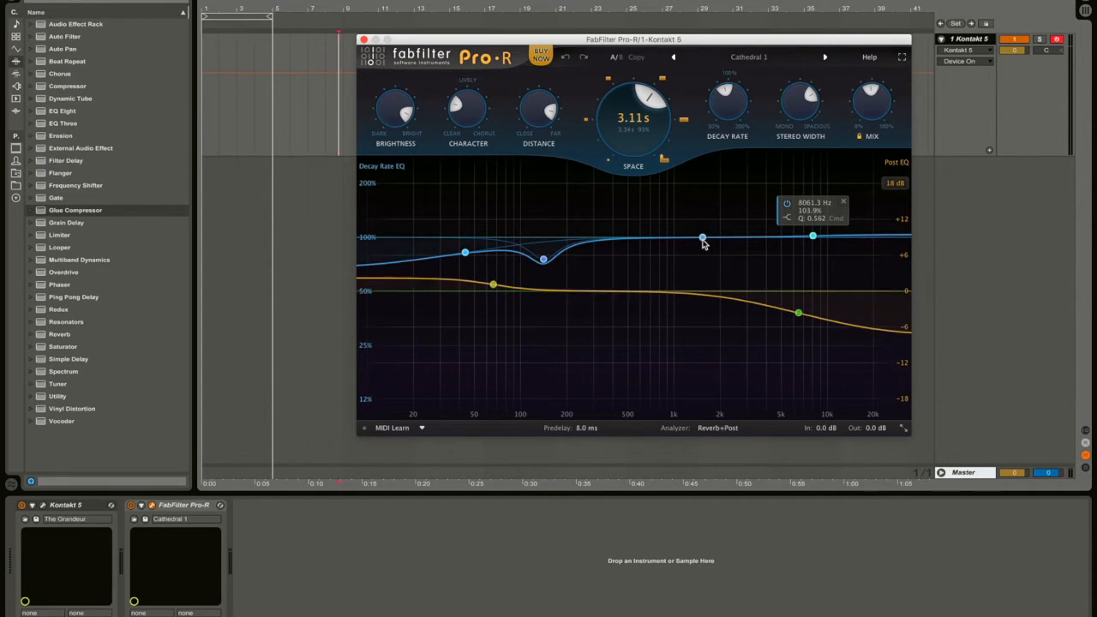
{"action": "left_click_drag", "start_coordinate": [703, 239], "coordinate": [666, 395]}
{"action": "scroll", "coordinate": [695, 400], "scroll_direction": "up", "scroll_amount": 5}
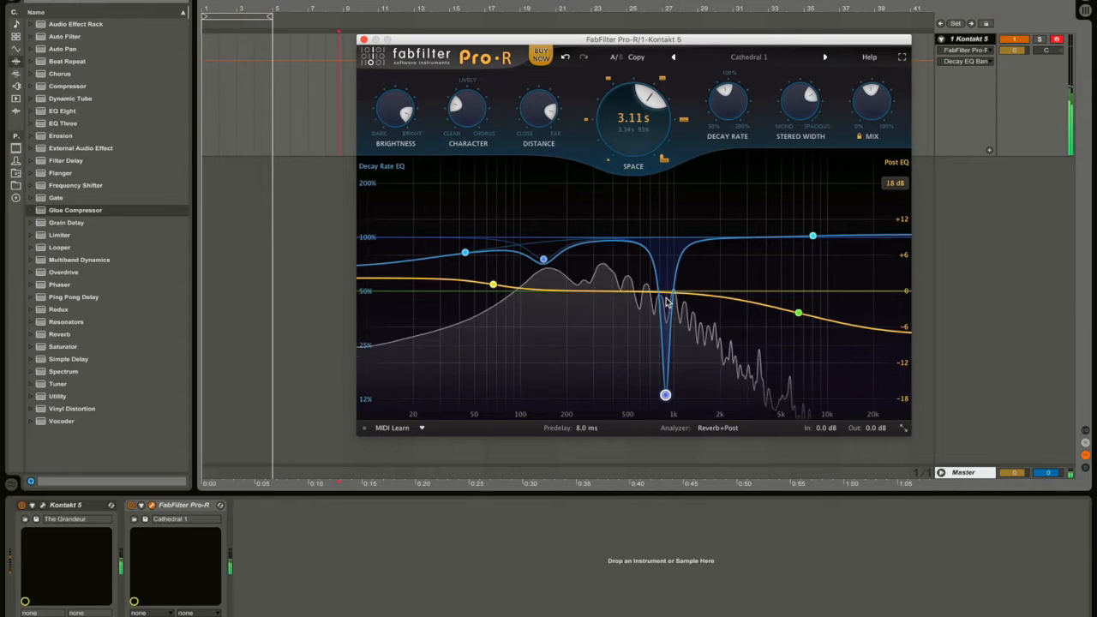
A/B the 883 Hz decay-rate notch by toggling it on and off, then delete the band.
{"action": "mouse_move", "coordinate": [666, 399]}
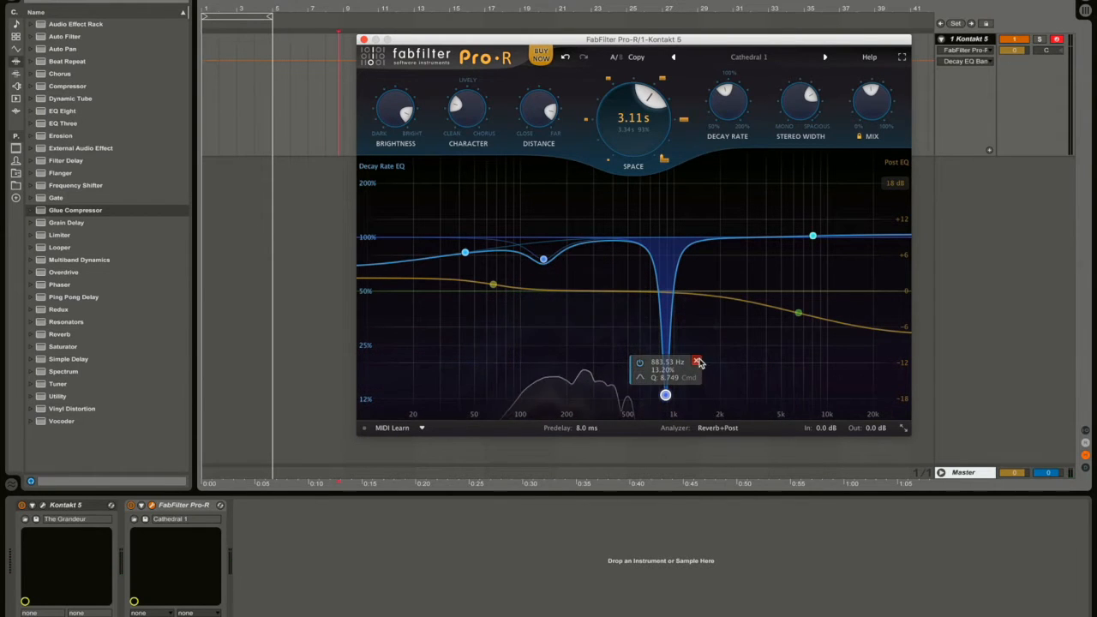
{"action": "left_click", "coordinate": [640, 364]}
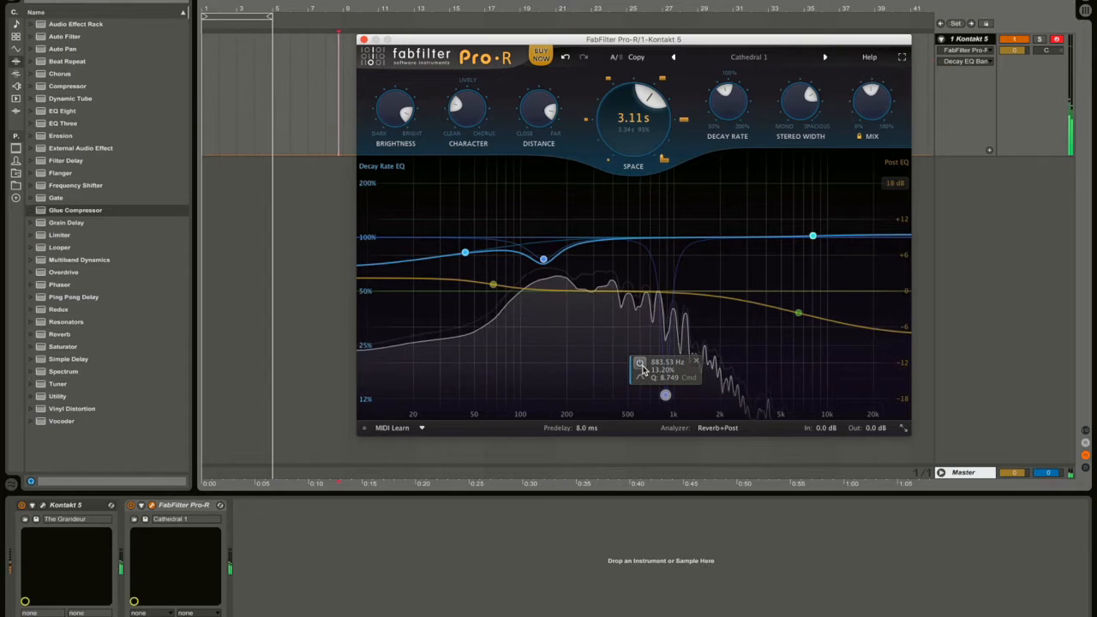
{"action": "left_click", "coordinate": [641, 364]}
{"action": "left_click", "coordinate": [641, 363]}
{"action": "left_click", "coordinate": [640, 363]}
{"action": "left_click", "coordinate": [798, 312]}
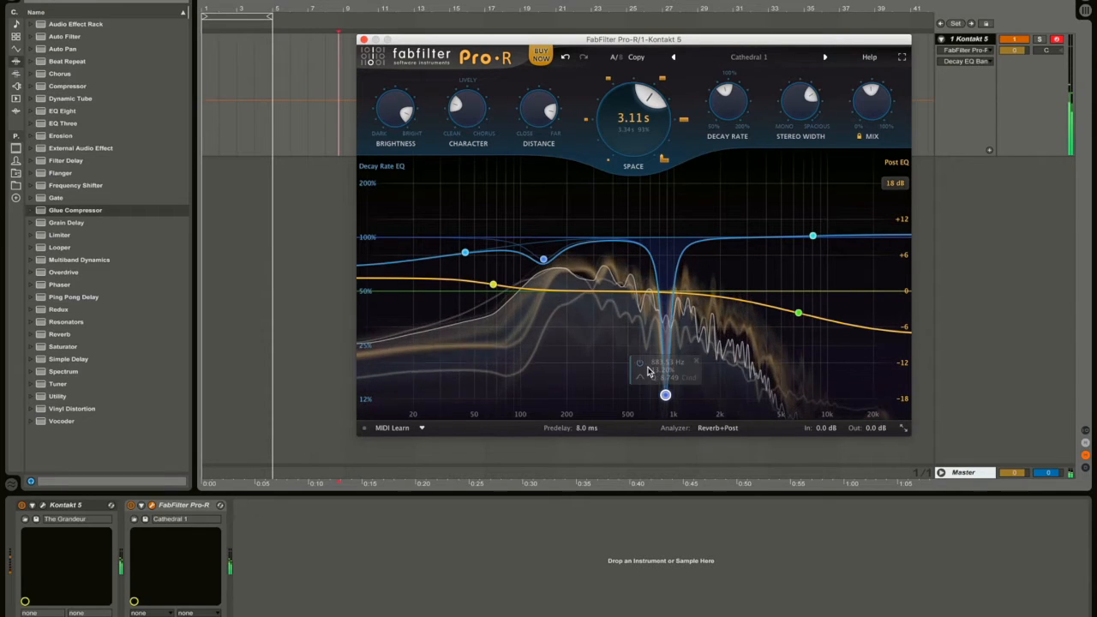
{"action": "left_click", "coordinate": [697, 361]}
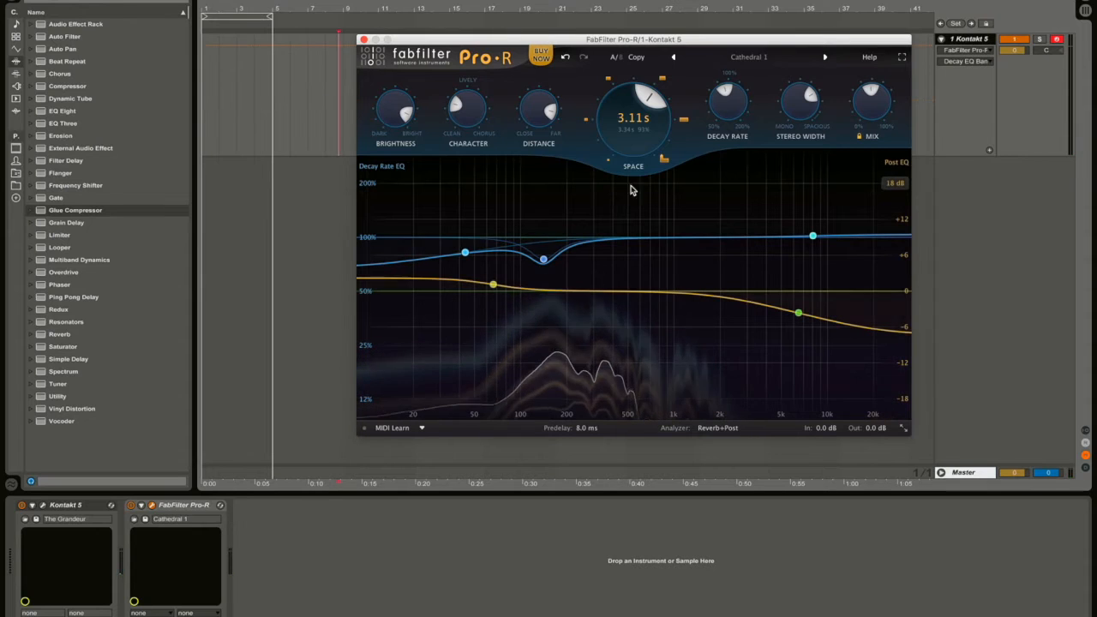
Reload Cathedral 1, restoring 8.00 s Space and a +9.74 dB decay-rate boost at 124.31 Hz.
{"action": "left_click", "coordinate": [676, 59]}
{"action": "left_click", "coordinate": [823, 57]}
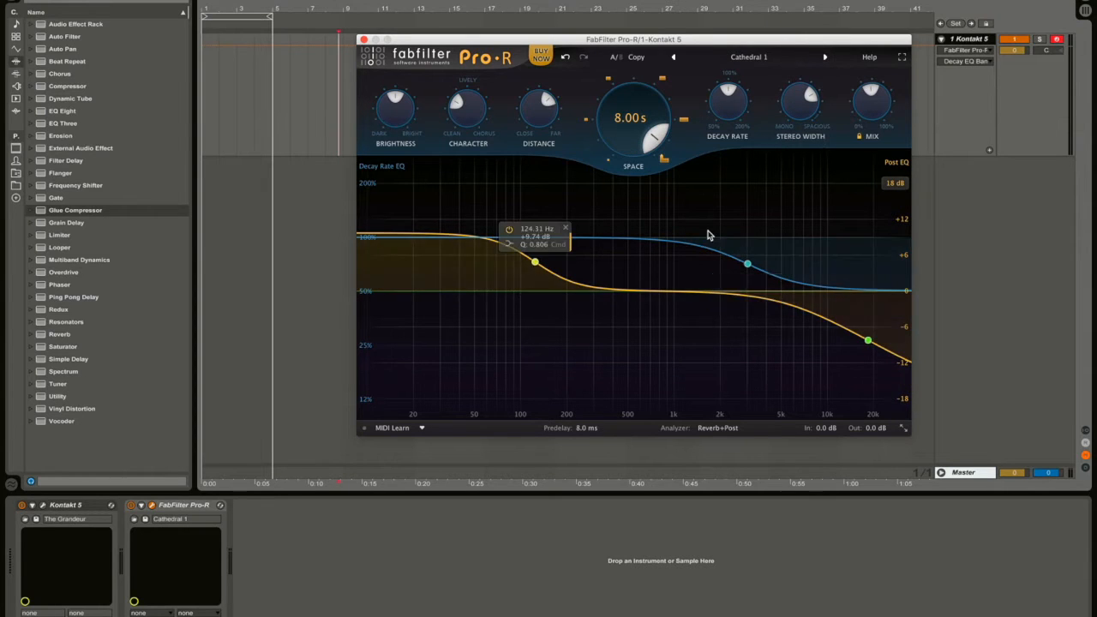
{"action": "mouse_move", "coordinate": [745, 262]}
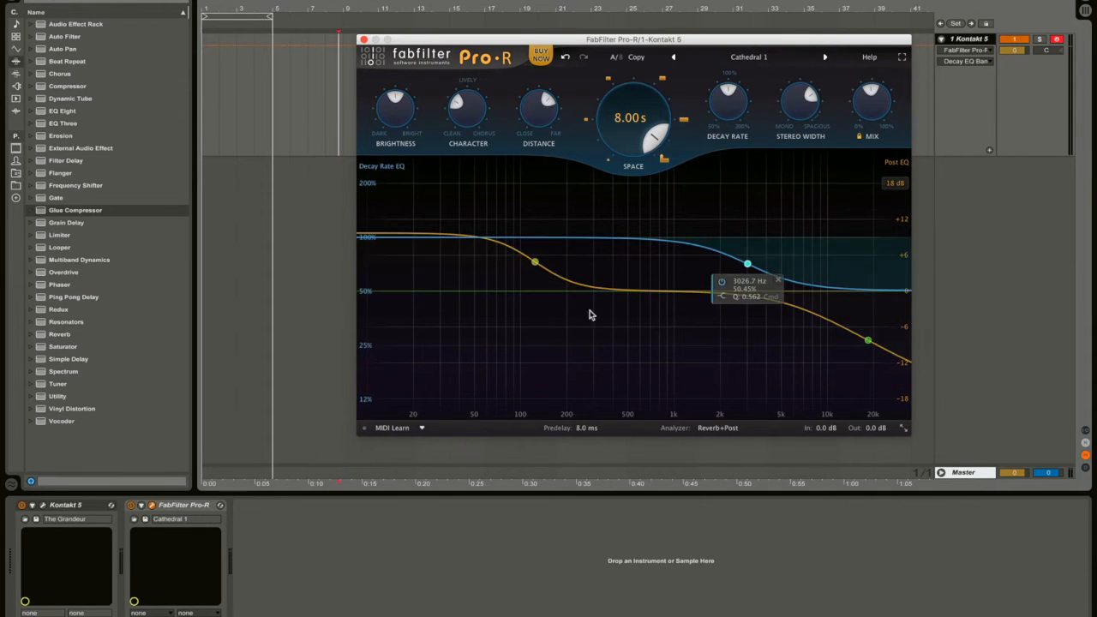
{"action": "left_click_drag", "start_coordinate": [792, 310], "coordinate": [900, 363]}
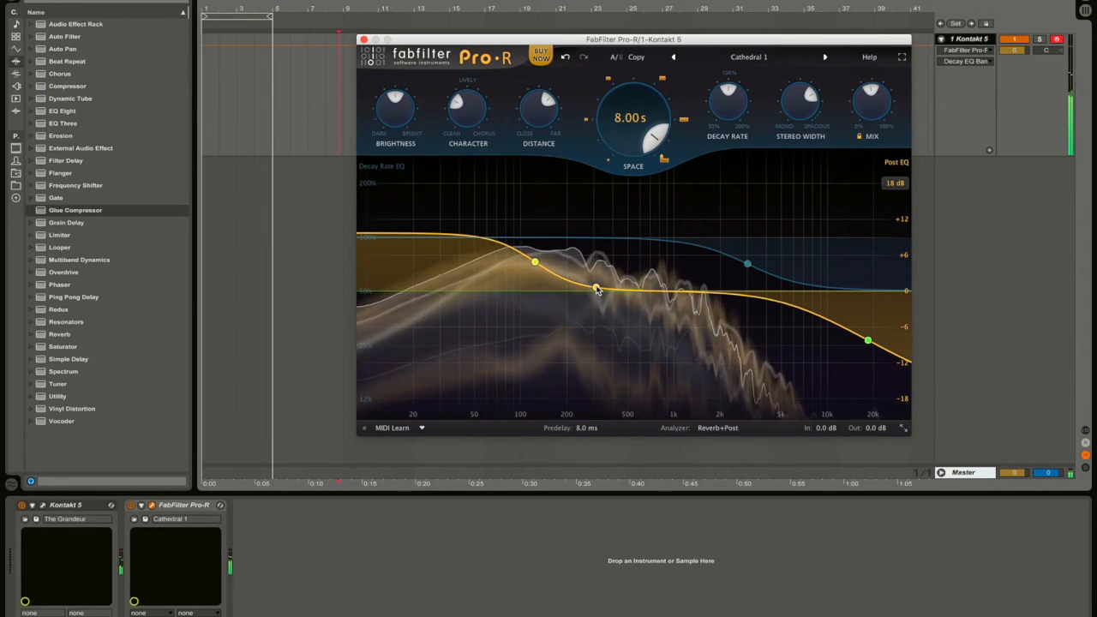
{"action": "left_click_drag", "start_coordinate": [597, 288], "coordinate": [581, 285]}
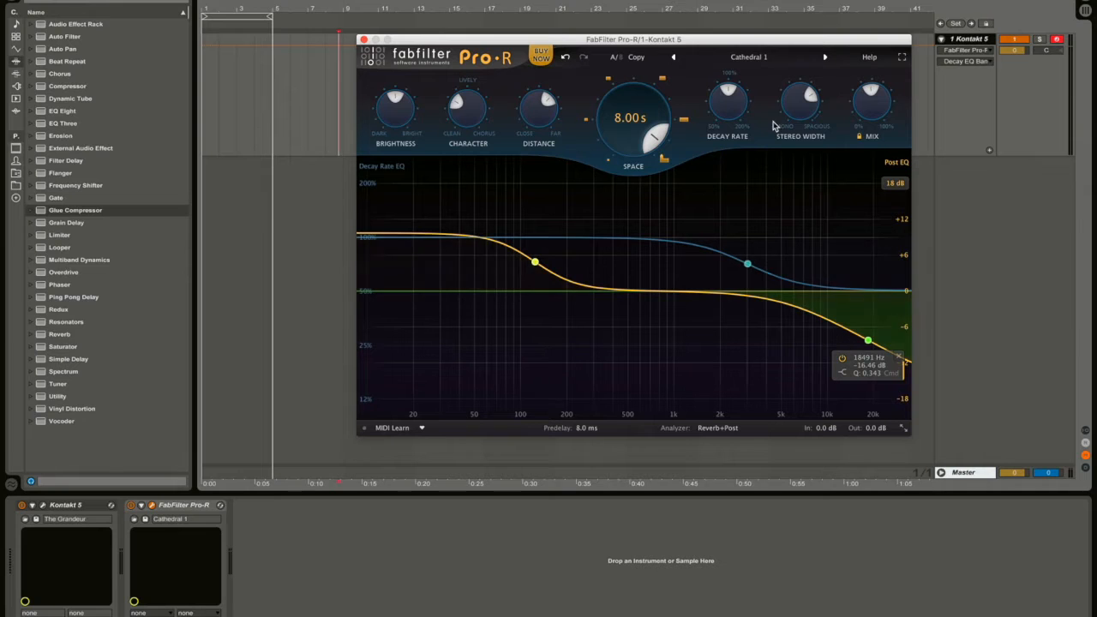
{"action": "left_click_drag", "start_coordinate": [821, 42], "coordinate": [758, 21]}
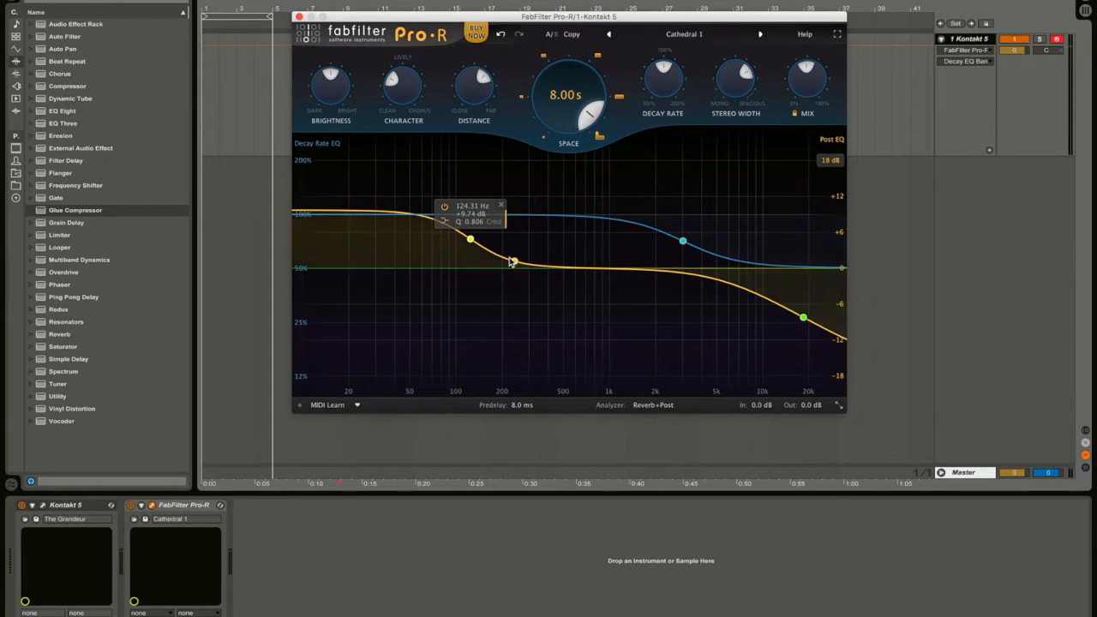
{"action": "left_click", "coordinate": [17, 103]}
{"action": "left_click", "coordinate": [11, 78]}
{"action": "left_click", "coordinate": [12, 88]}
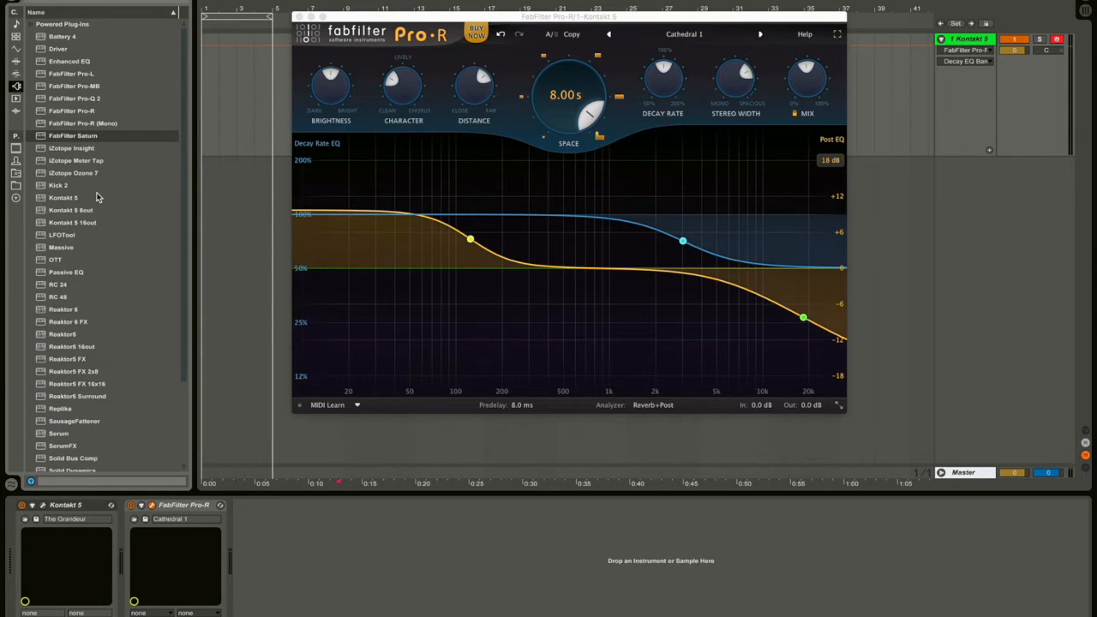
{"action": "left_click", "coordinate": [86, 101]}
{"action": "left_click_drag", "start_coordinate": [287, 559], "coordinate": [284, 558]}
{"action": "left_click_drag", "start_coordinate": [433, 25], "coordinate": [486, 368]}
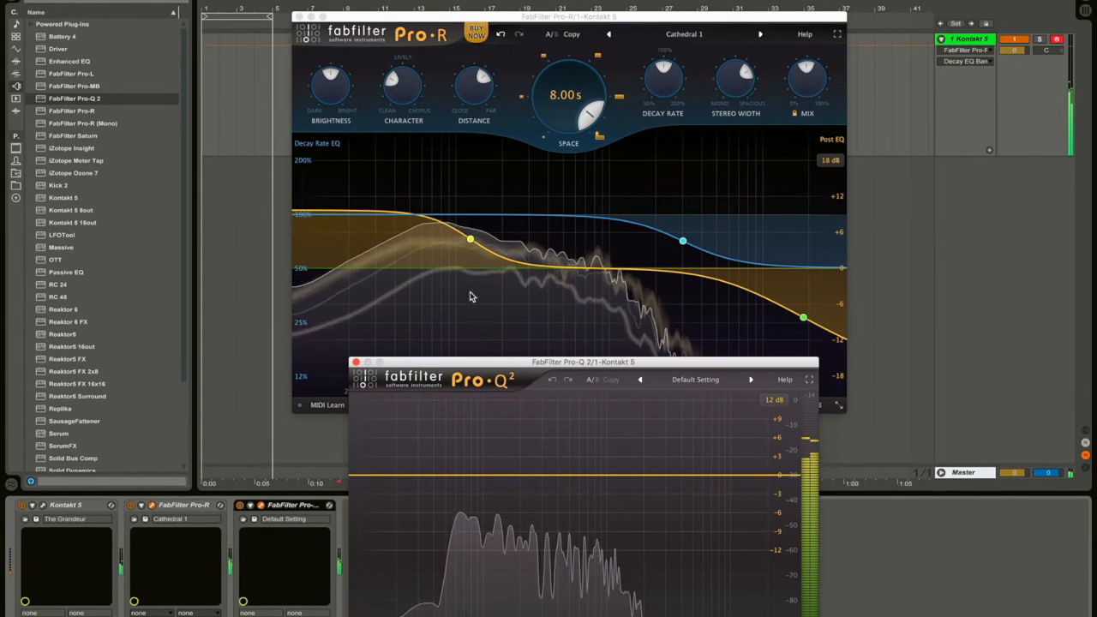
{"action": "left_click_drag", "start_coordinate": [602, 363], "coordinate": [883, 128]}
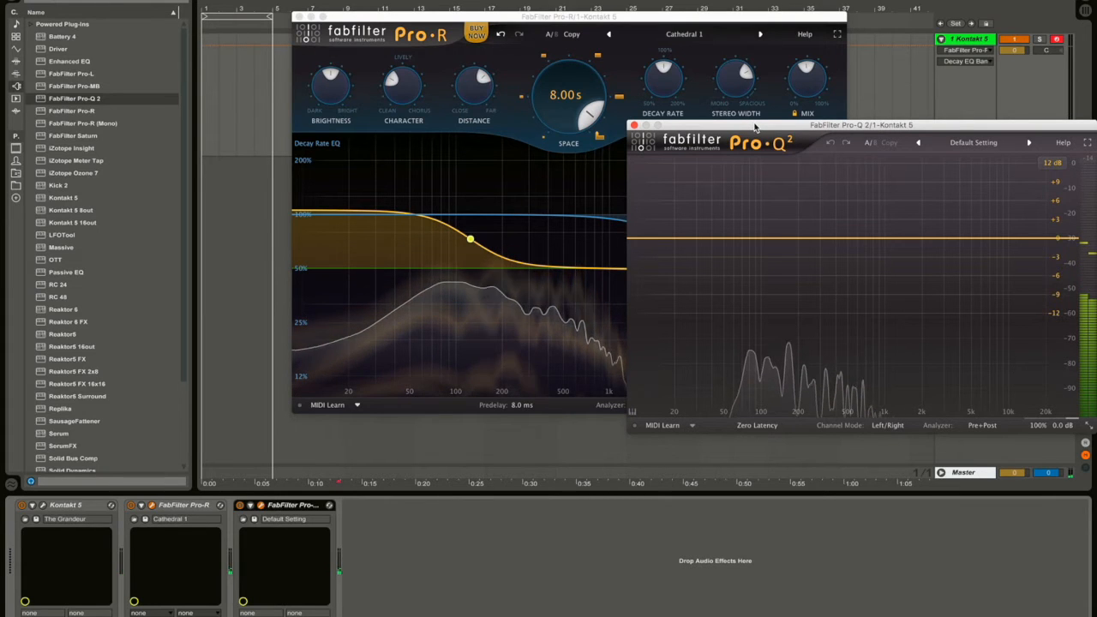
{"action": "left_click_drag", "start_coordinate": [761, 126], "coordinate": [393, 341]}
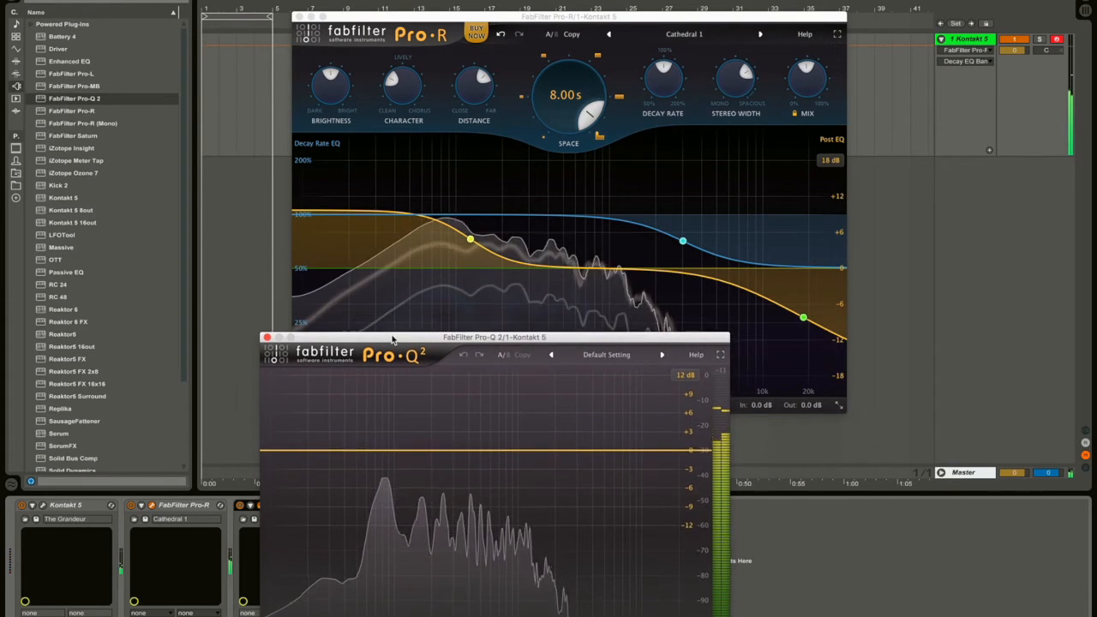
{"action": "left_click_drag", "start_coordinate": [619, 266], "coordinate": [486, 352]}
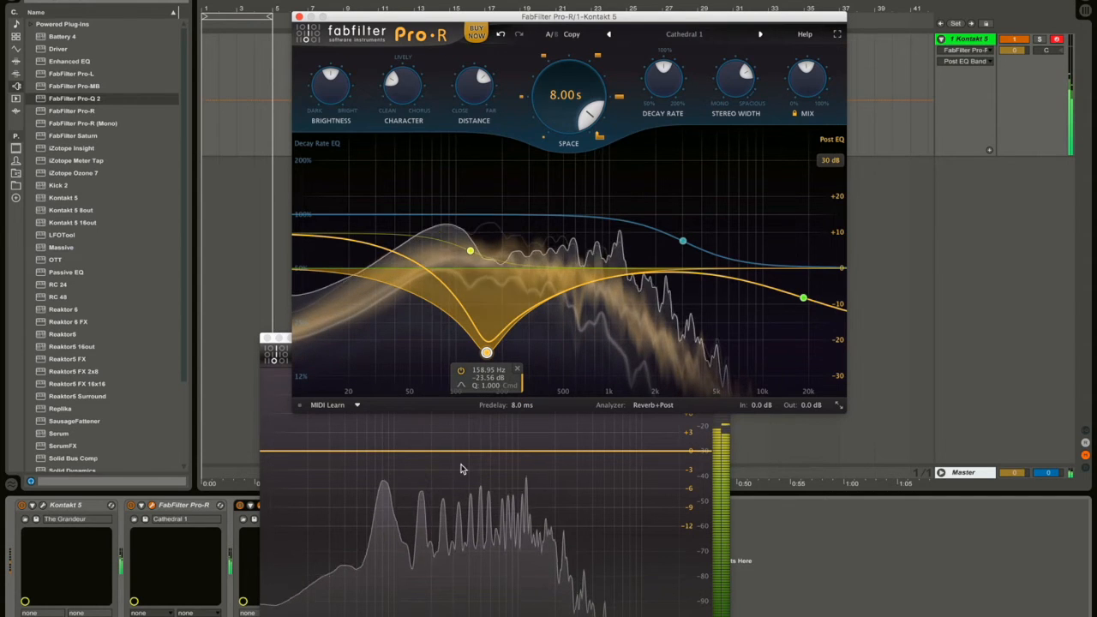
{"action": "left_click", "coordinate": [461, 563]}
{"action": "left_click_drag", "start_coordinate": [459, 450], "coordinate": [460, 563]}
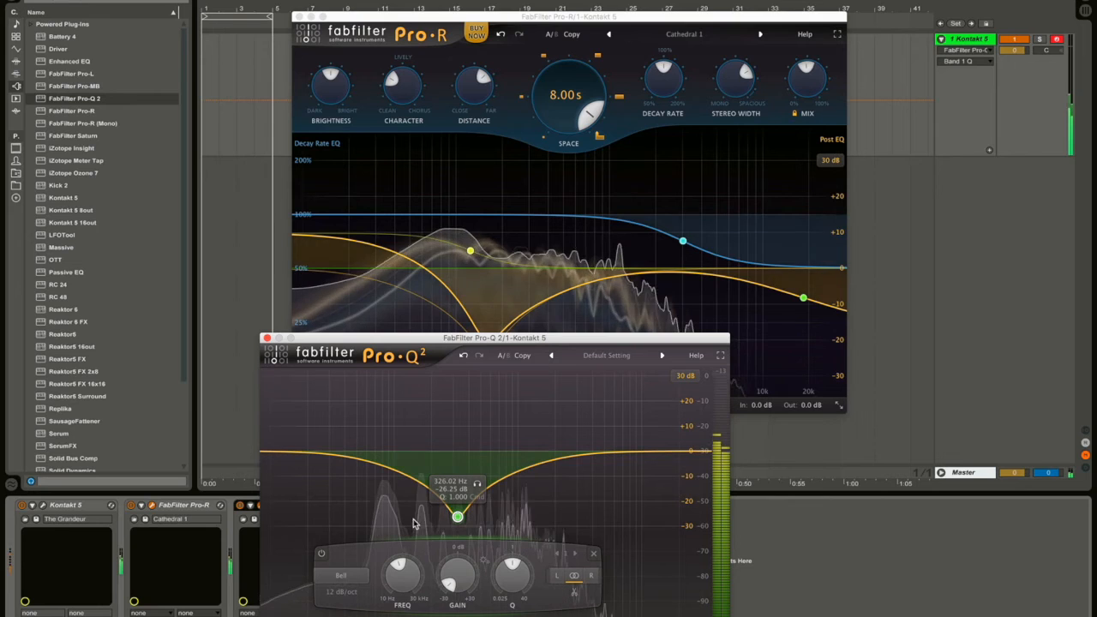
{"action": "left_click", "coordinate": [266, 338]}
{"action": "left_click", "coordinate": [291, 508]}
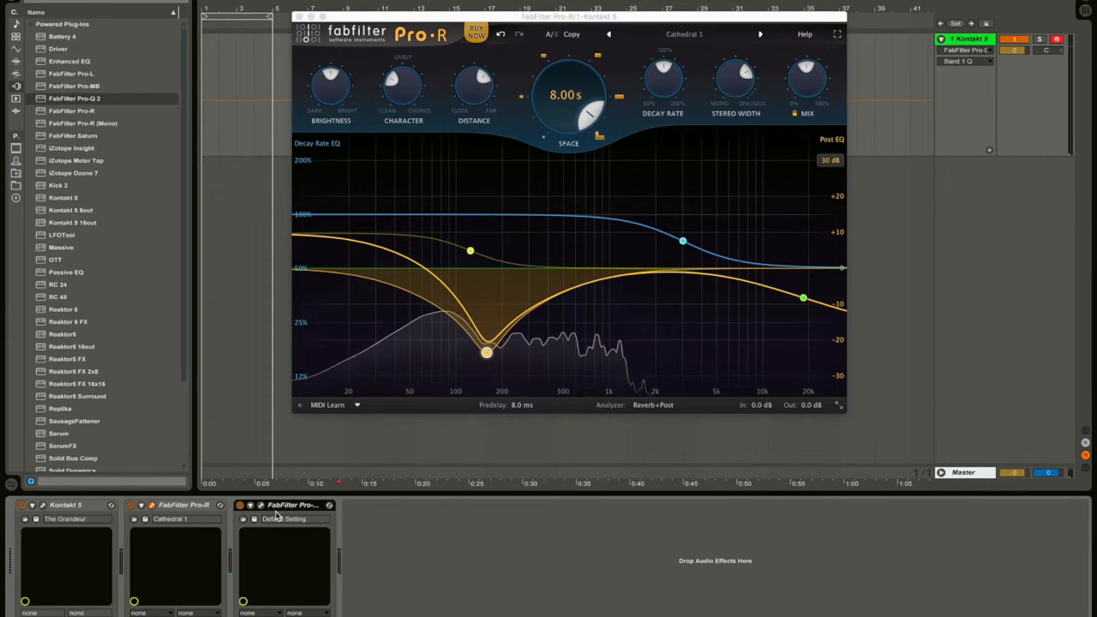
{"action": "key", "text": "Delete"}
{"action": "left_click", "coordinate": [518, 369]}
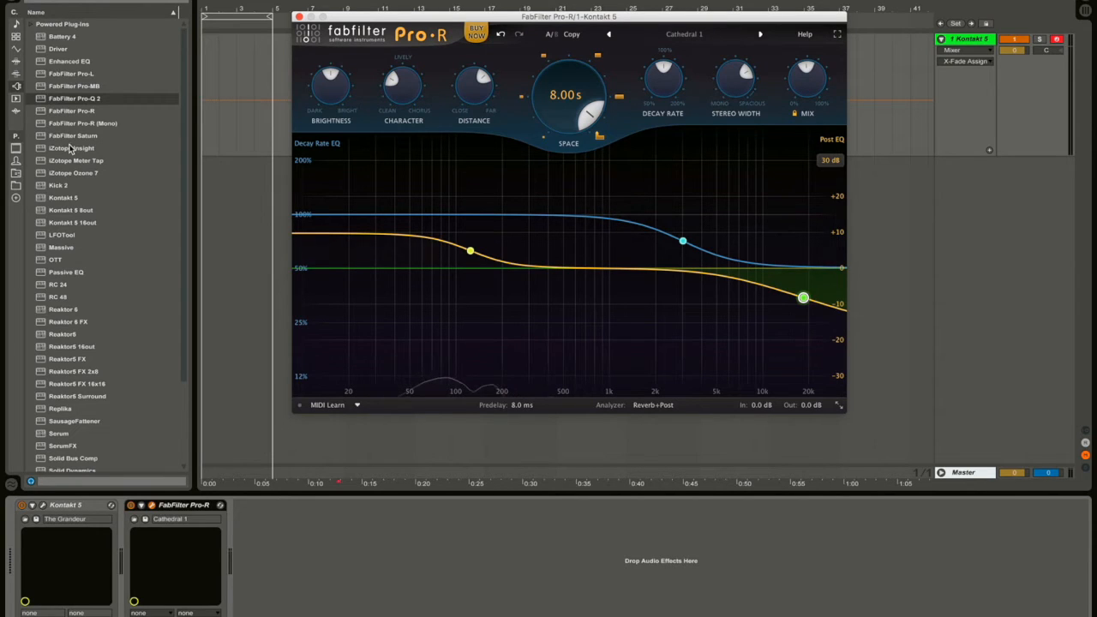
Load RC 48 after Pro-R in Mix mode with the Large Hall & Echoes preset, then close it.
{"action": "left_click", "coordinate": [59, 297]}
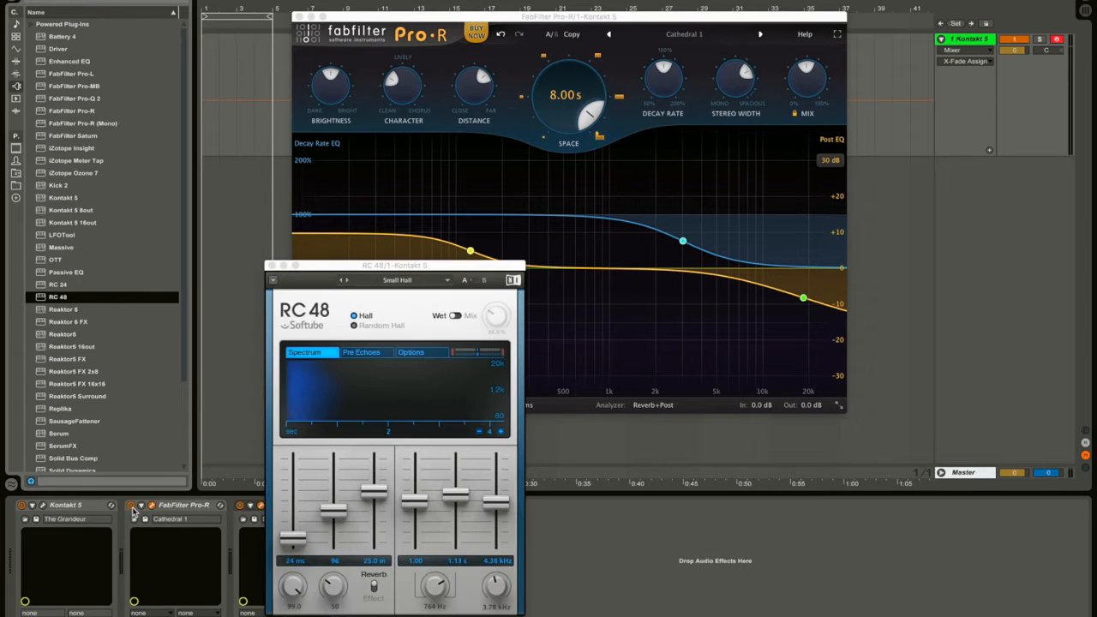
{"action": "left_click_drag", "start_coordinate": [340, 265], "coordinate": [776, 141]}
{"action": "left_click", "coordinate": [898, 187]}
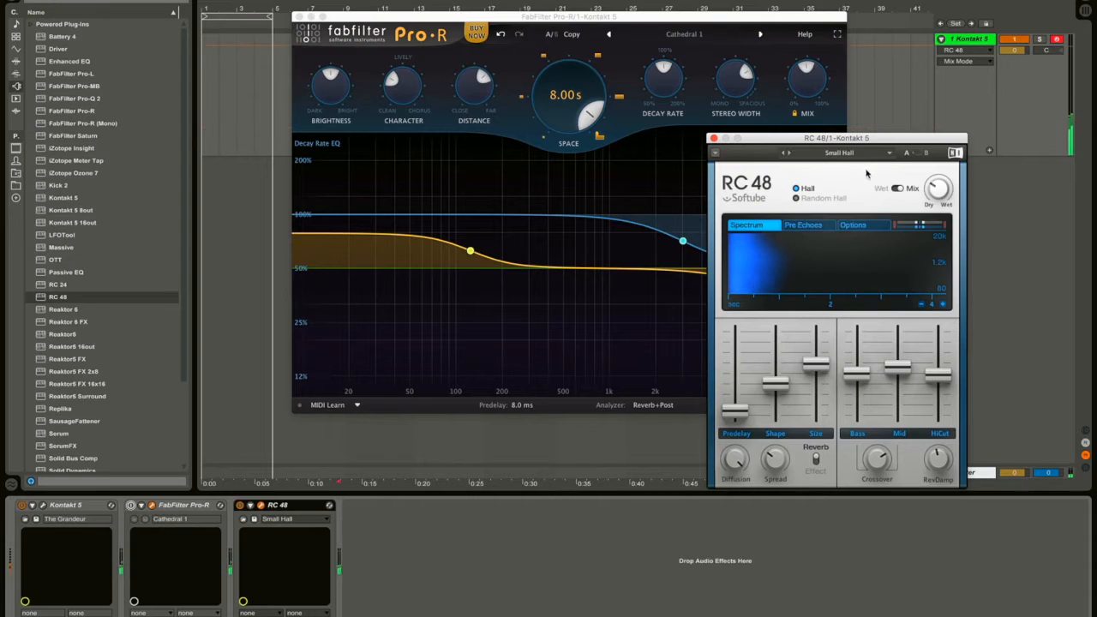
{"action": "left_click", "coordinate": [857, 153]}
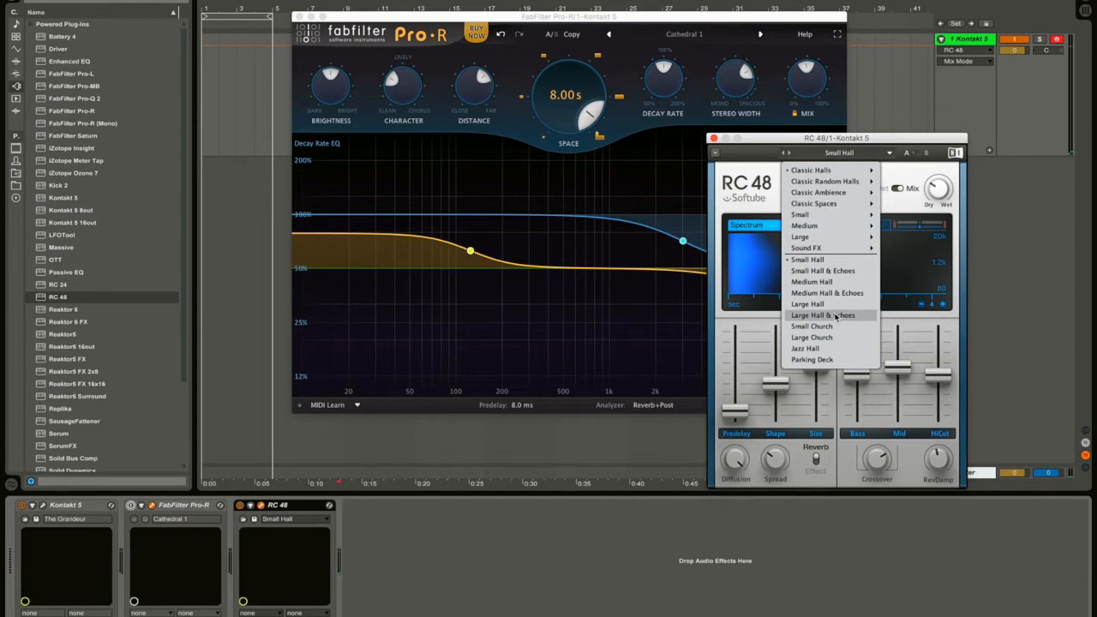
{"action": "left_click", "coordinate": [823, 315]}
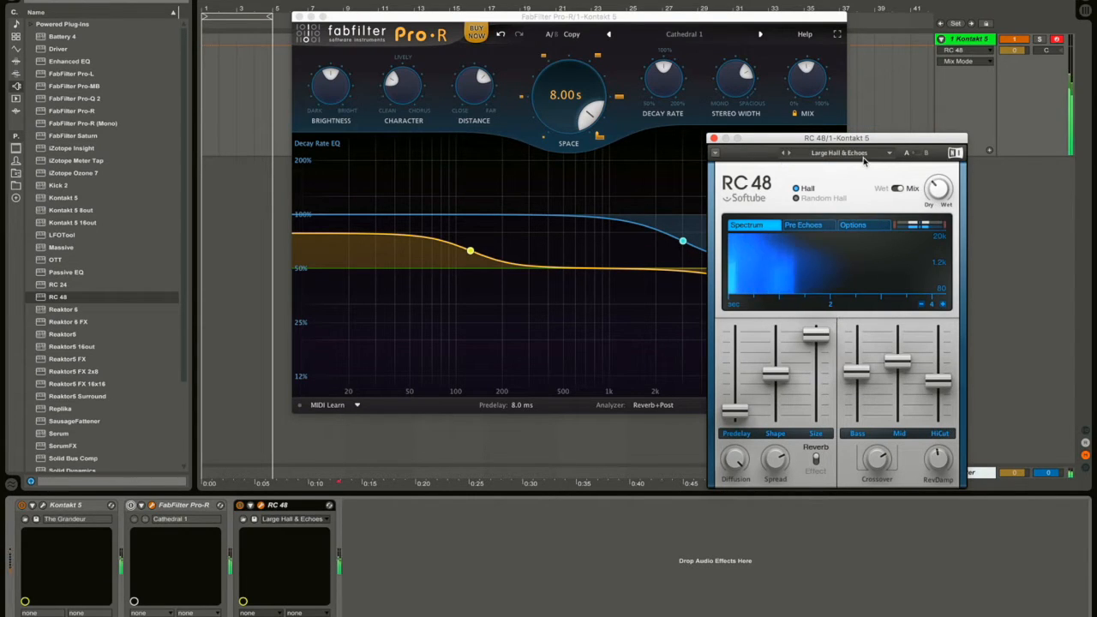
{"action": "left_click_drag", "start_coordinate": [870, 142], "coordinate": [940, 96]}
{"action": "mouse_move", "coordinate": [1031, 335]}
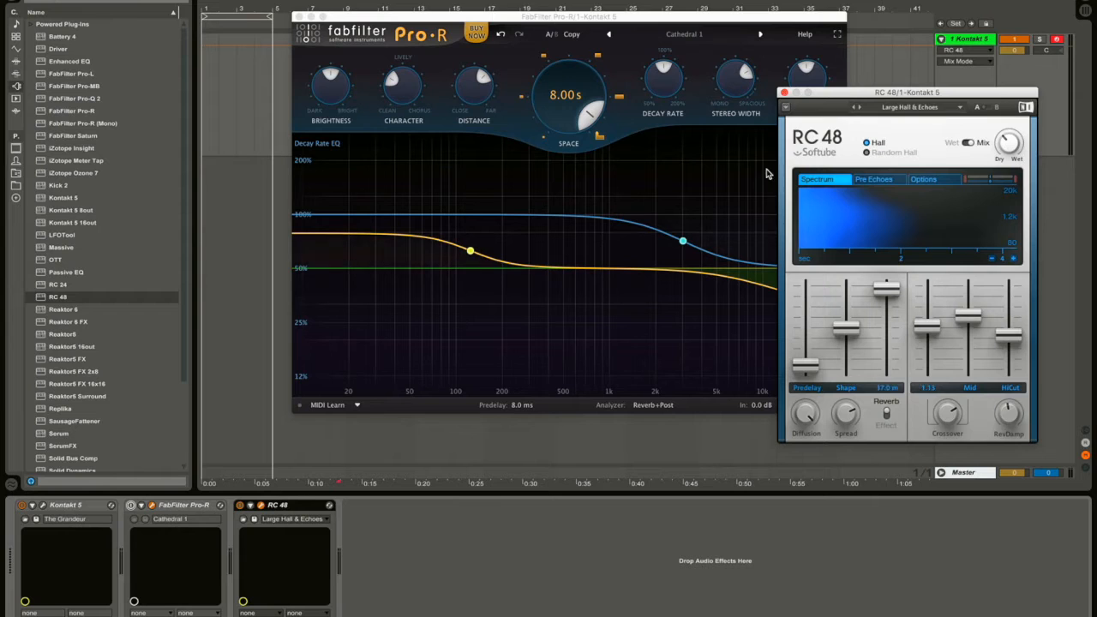
{"action": "left_click", "coordinate": [783, 93]}
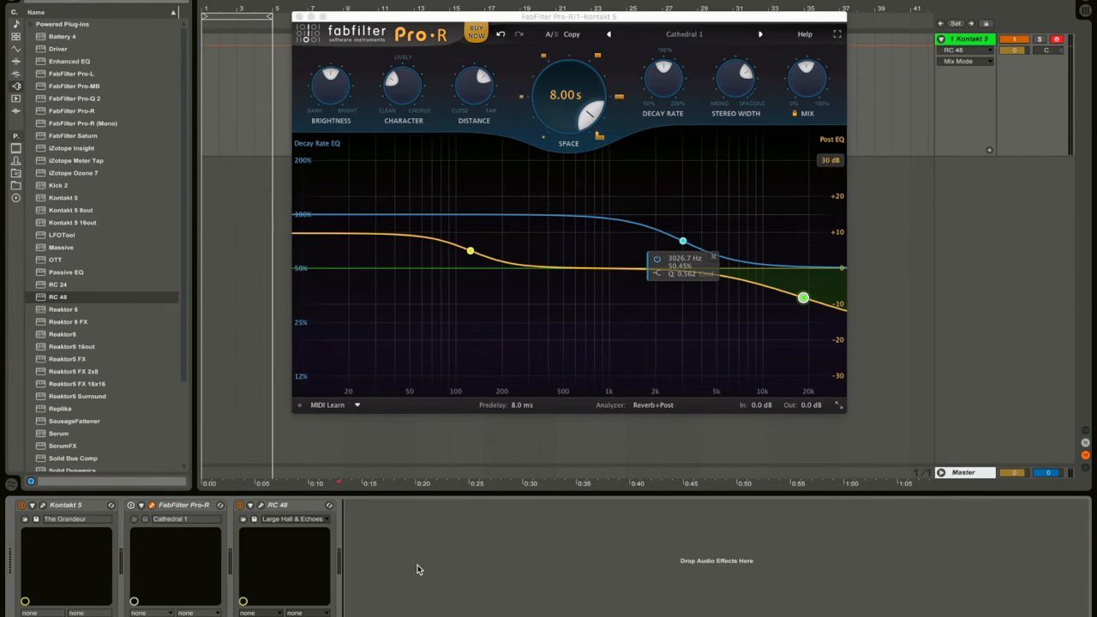
{"action": "left_click", "coordinate": [16, 61]}
{"action": "left_click", "coordinate": [14, 49]}
Add Live's Reverb, switch off and delete RC 48, and turn on the Reverb's Lo Cut.
{"action": "key", "text": "Down"}
{"action": "key", "text": "Down"}
{"action": "left_click", "coordinate": [15, 61]}
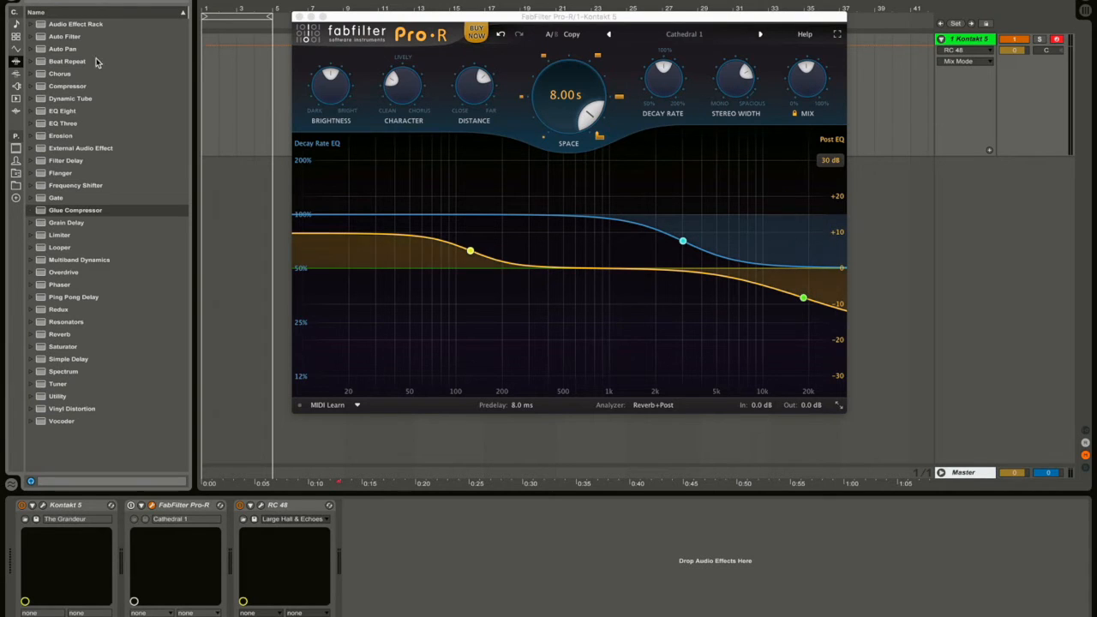
{"action": "double_click", "coordinate": [60, 336]}
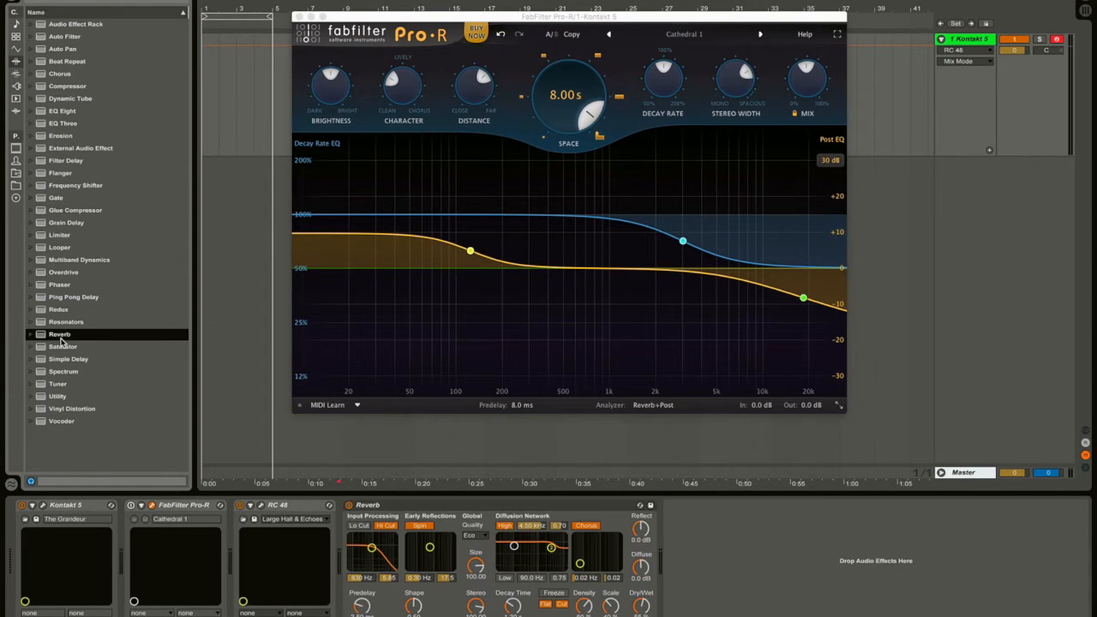
{"action": "left_click", "coordinate": [240, 506]}
{"action": "left_click", "coordinate": [282, 506]}
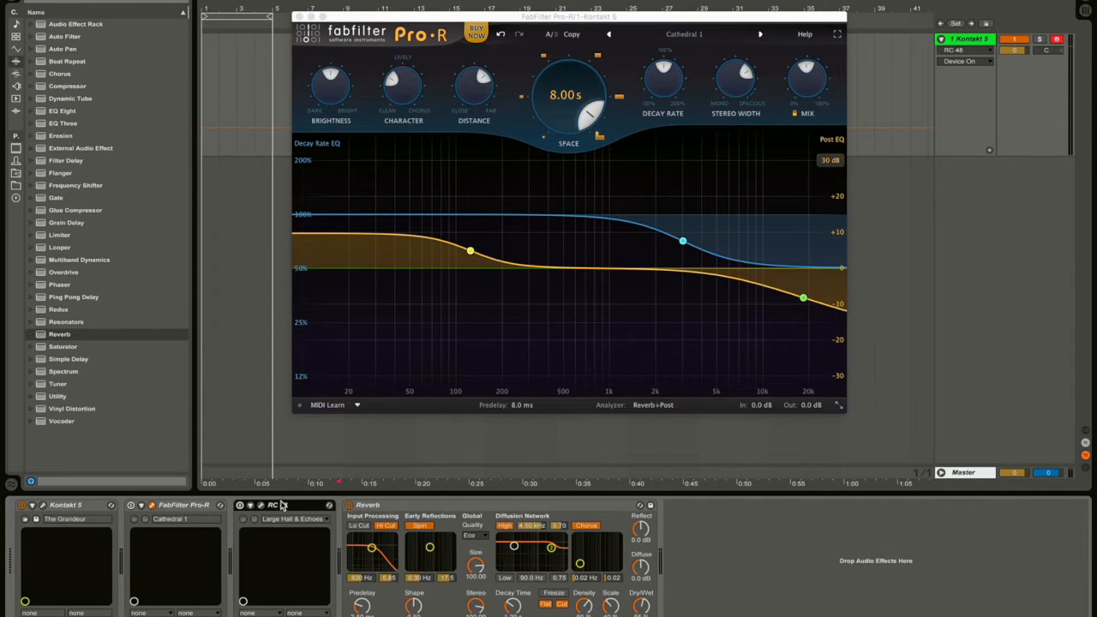
{"action": "key", "text": "Delete"}
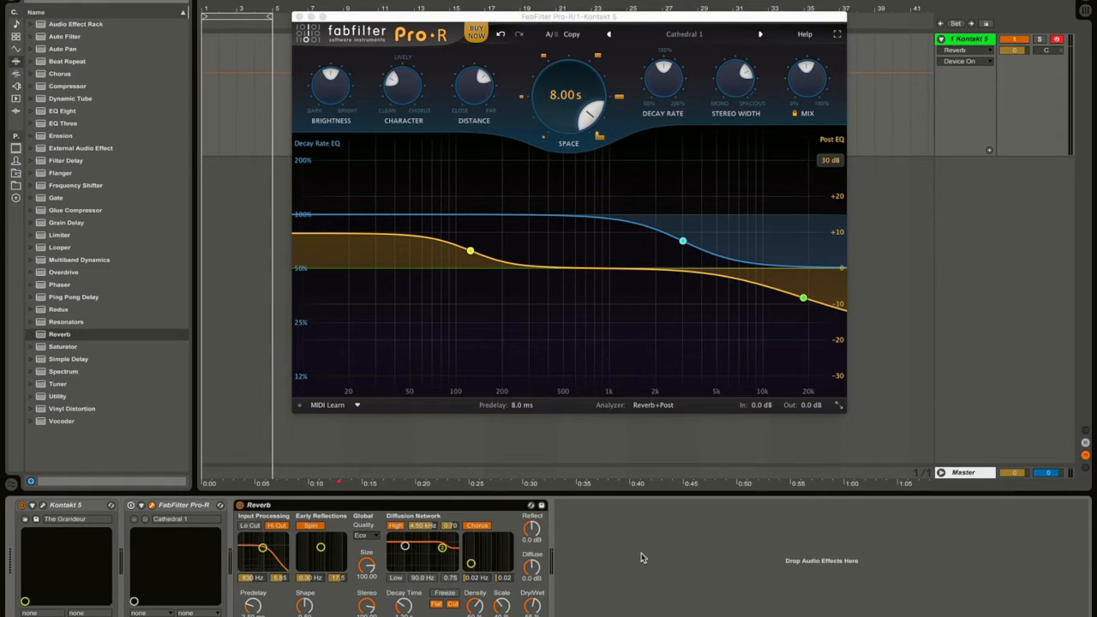
{"action": "left_click", "coordinate": [250, 526]}
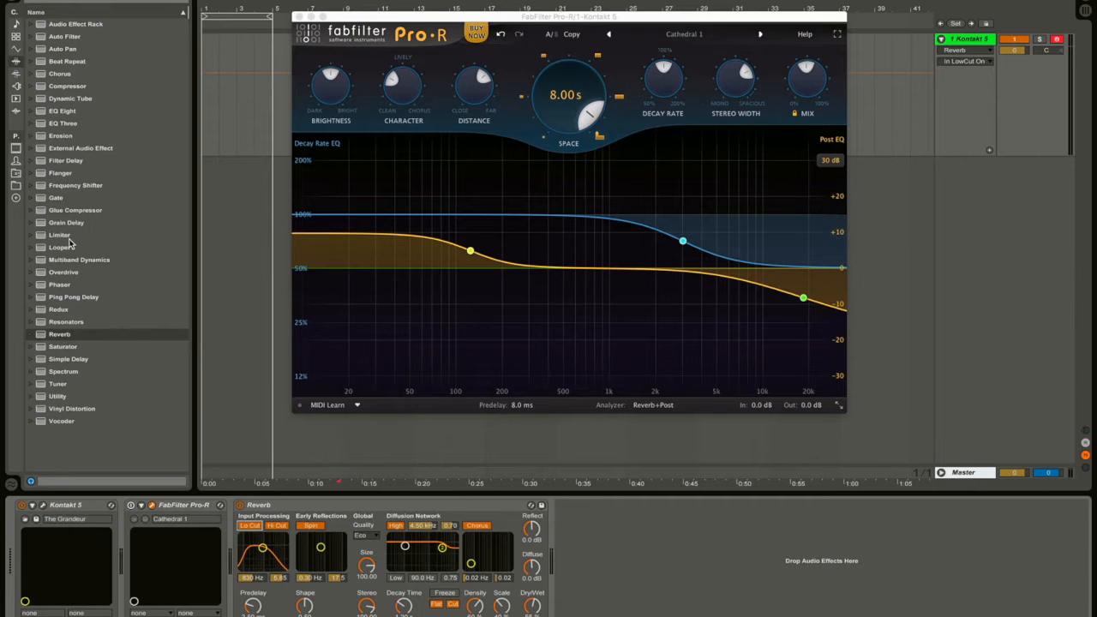
{"action": "left_click", "coordinate": [66, 100]}
Load EQ Eight and make its band 1 a steeper low cut at 160 Hz.
{"action": "double_click", "coordinate": [62, 112]}
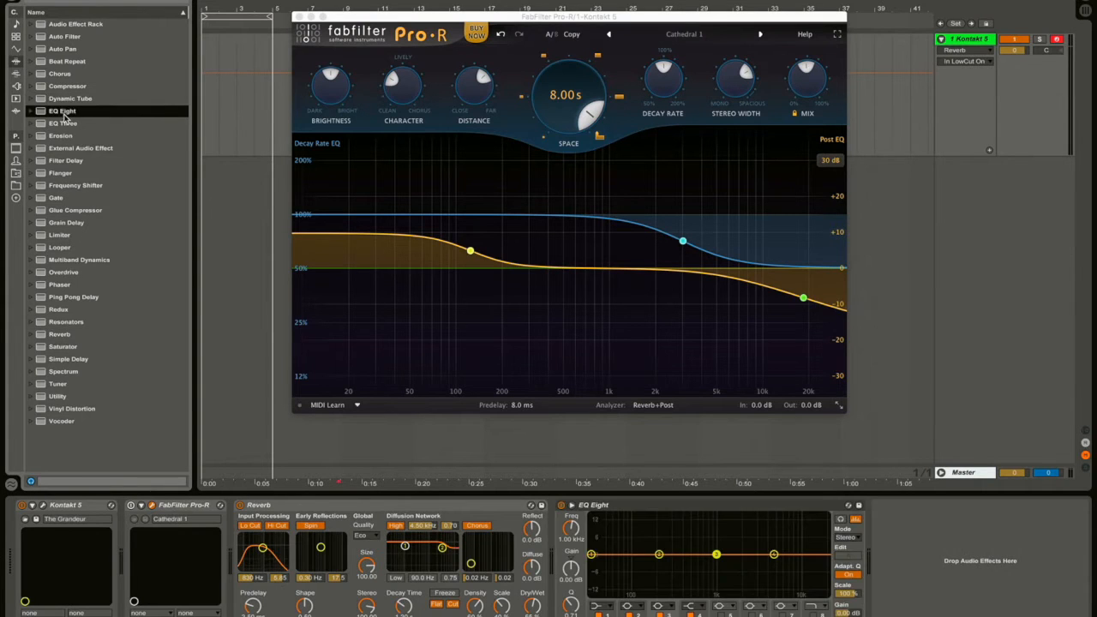
{"action": "left_click", "coordinate": [598, 607]}
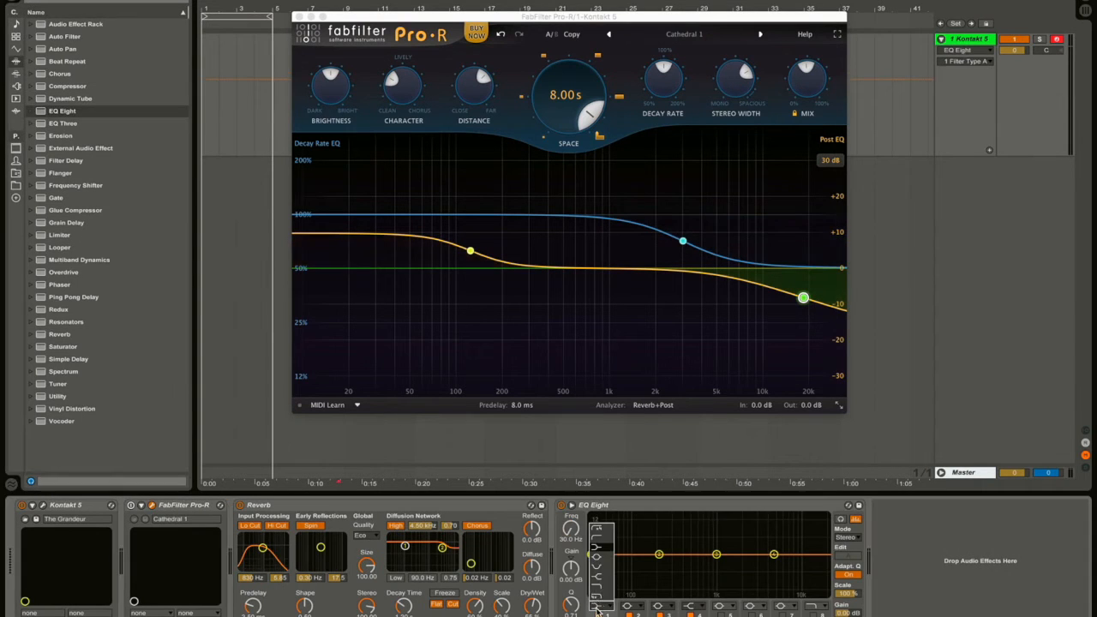
{"action": "left_click", "coordinate": [601, 538]}
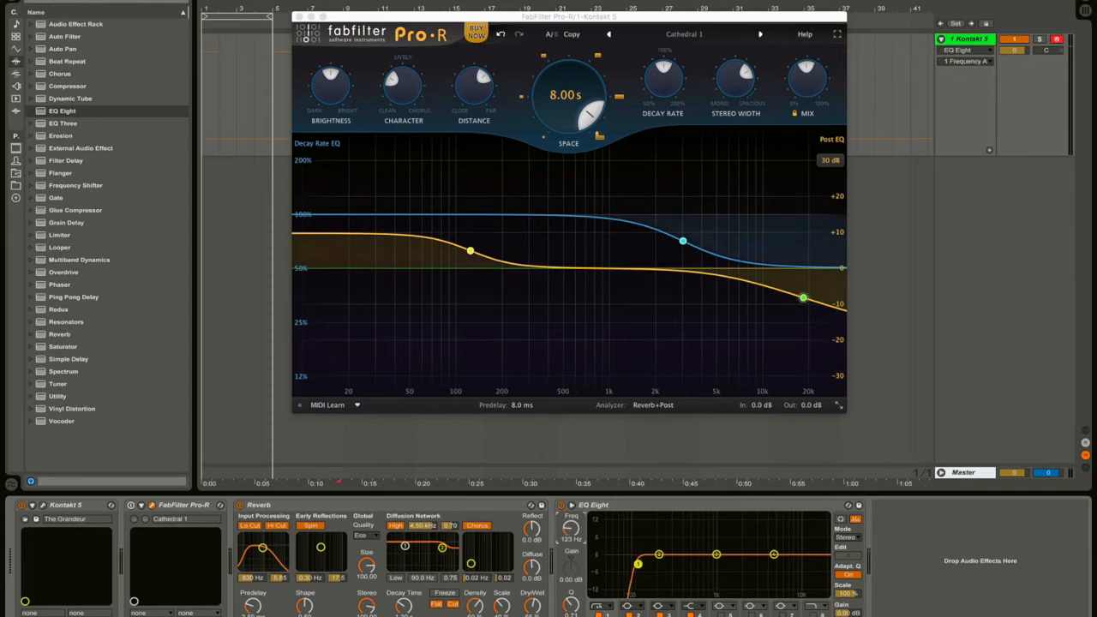
{"action": "left_click_drag", "start_coordinate": [630, 564], "coordinate": [652, 563]}
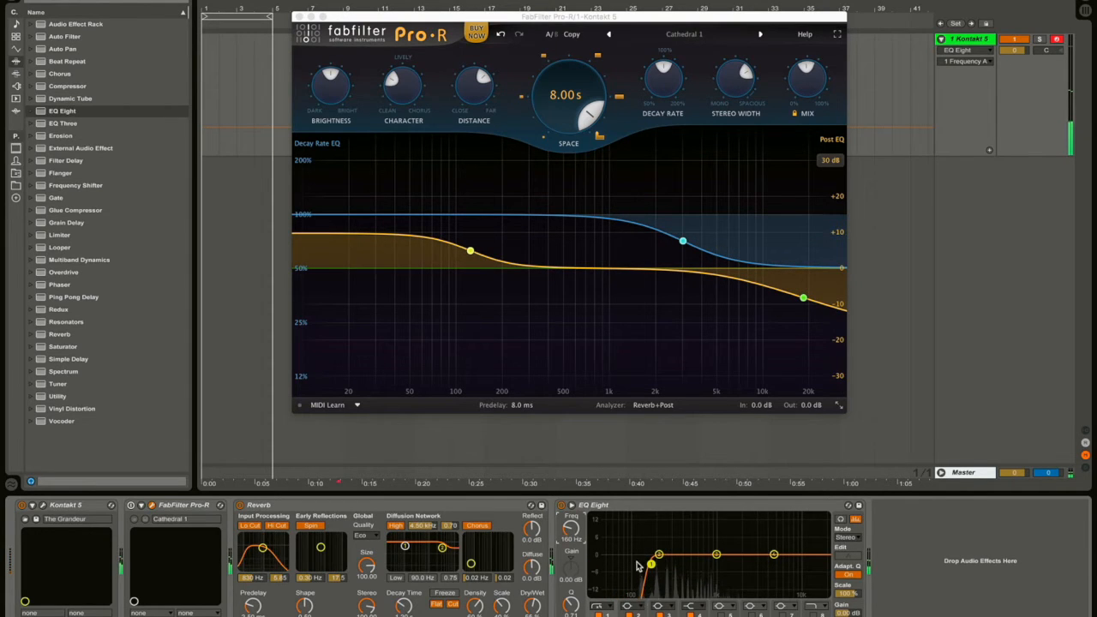
{"action": "left_click", "coordinate": [628, 505]}
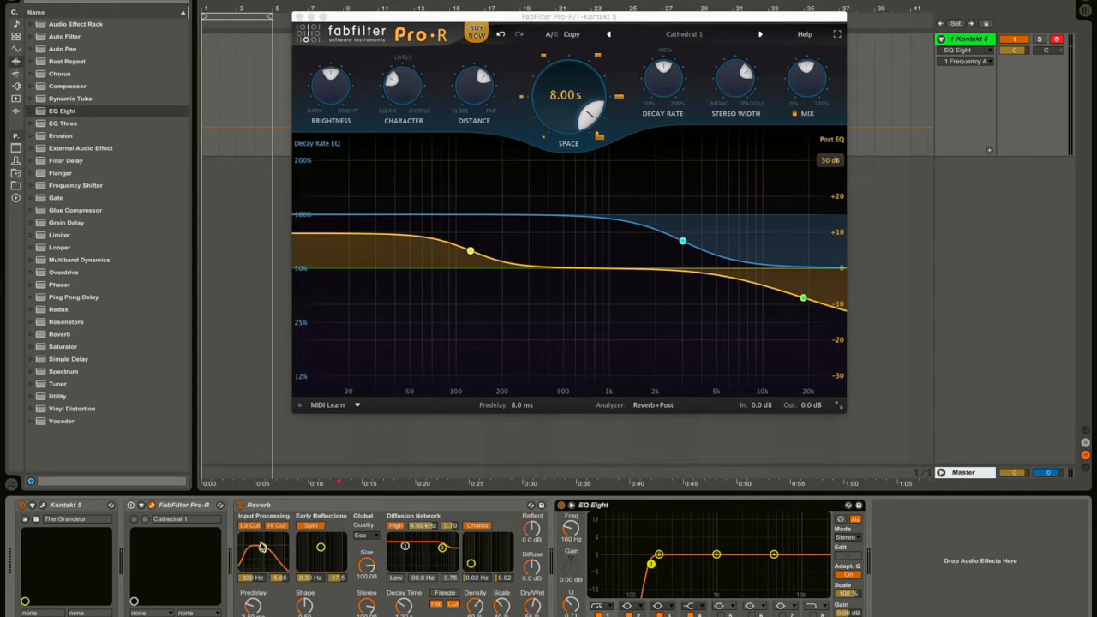
{"action": "left_click", "coordinate": [599, 605]}
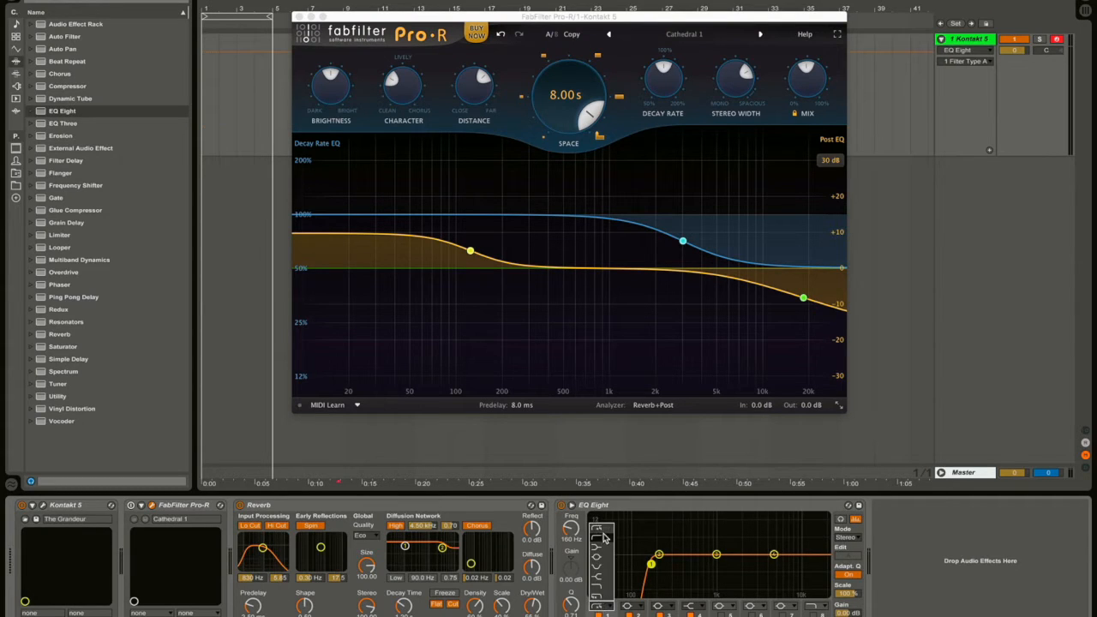
{"action": "left_click", "coordinate": [603, 536]}
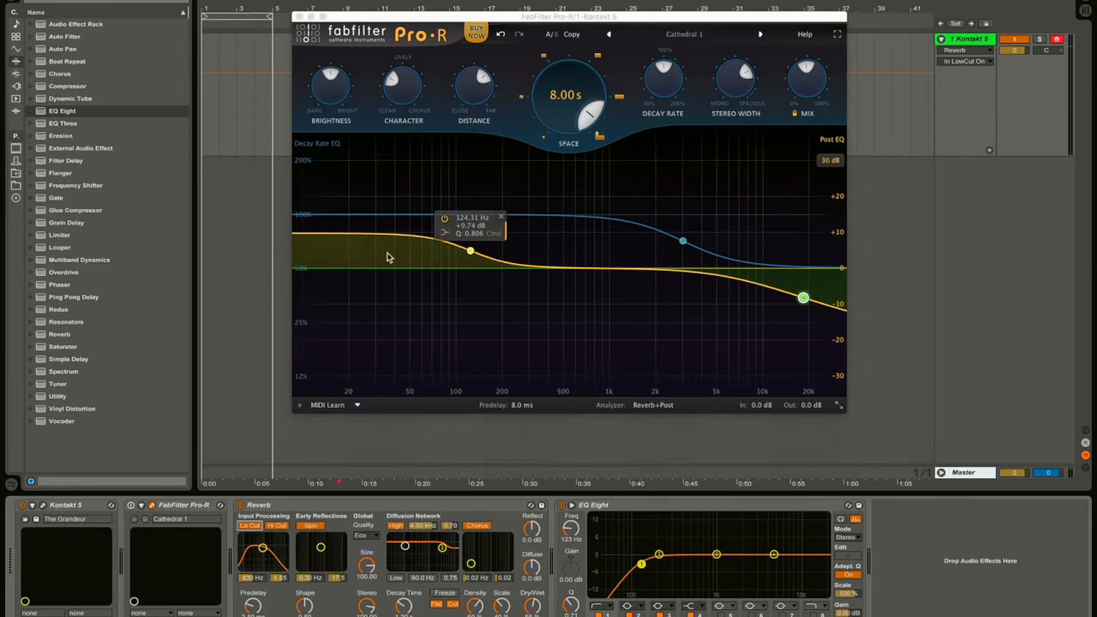
Remove the Post EQ high shelf, then try and delete a 120 Hz decay-rate low cut.
{"action": "left_click", "coordinate": [837, 316]}
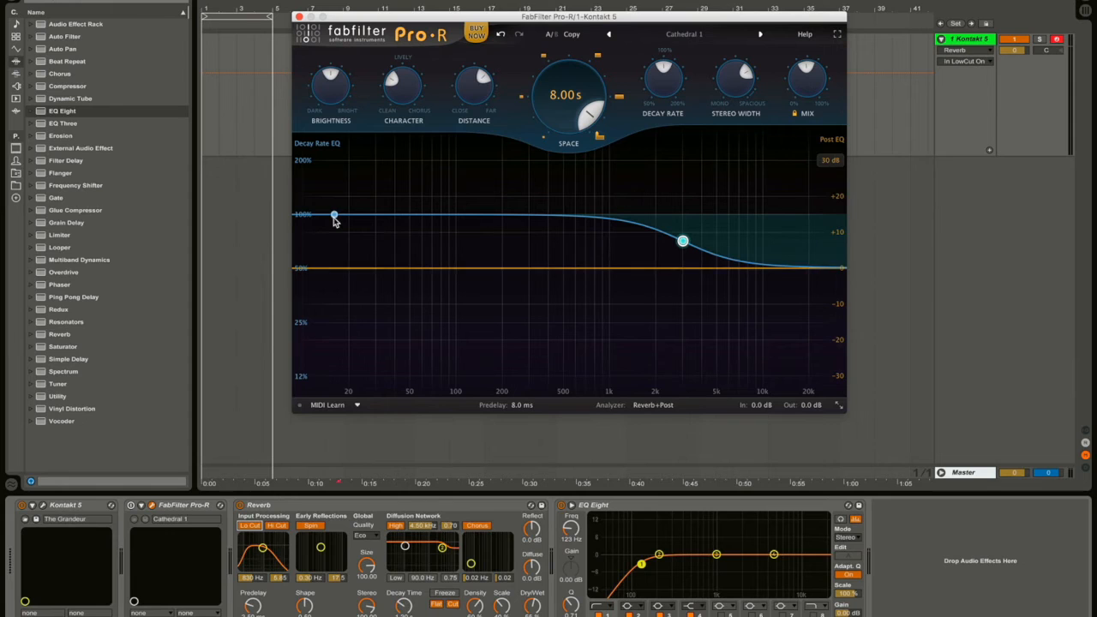
{"action": "left_click_drag", "start_coordinate": [311, 216], "coordinate": [471, 445]}
{"action": "scroll", "coordinate": [475, 299], "scroll_direction": "down", "scroll_amount": 3}
{"action": "scroll", "coordinate": [475, 298], "scroll_direction": "up", "scroll_amount": 5}
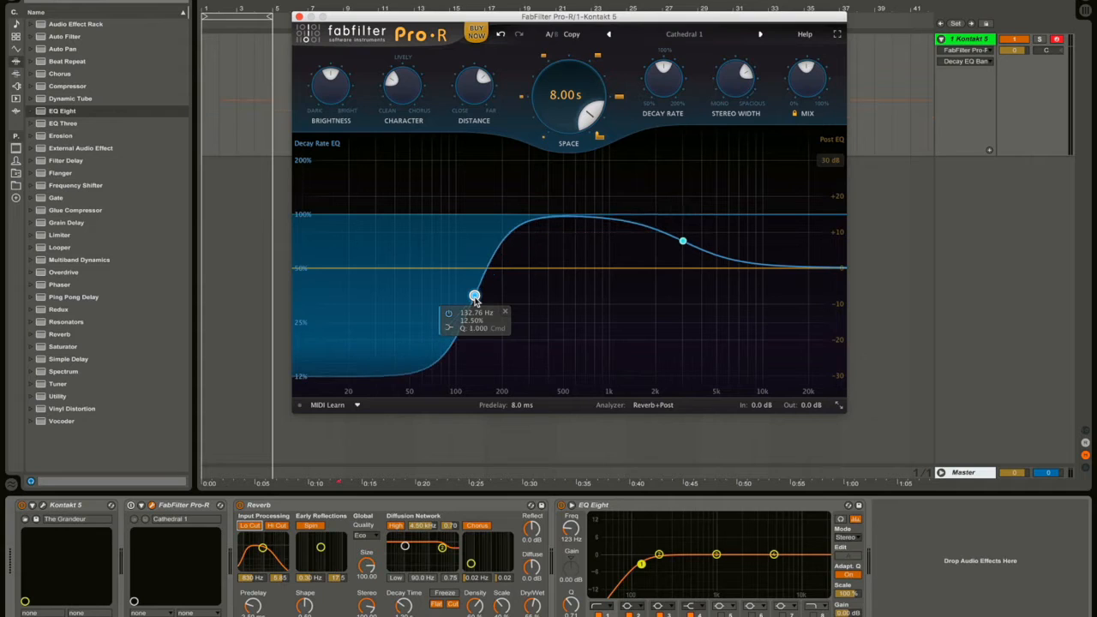
{"action": "left_click_drag", "start_coordinate": [475, 299], "coordinate": [468, 291]}
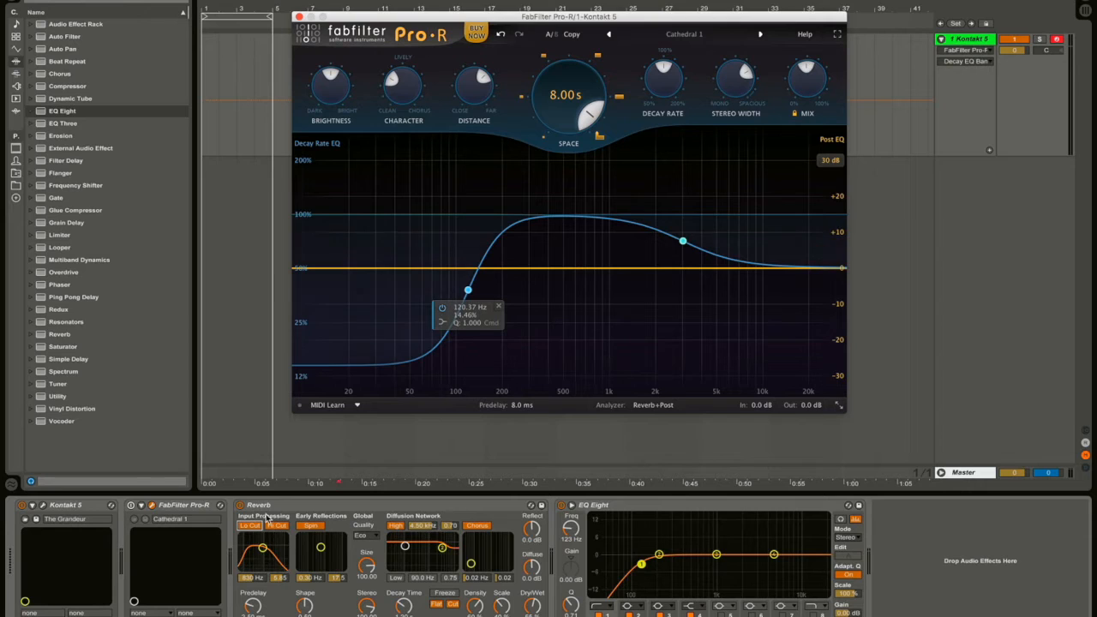
{"action": "left_click", "coordinate": [300, 515]}
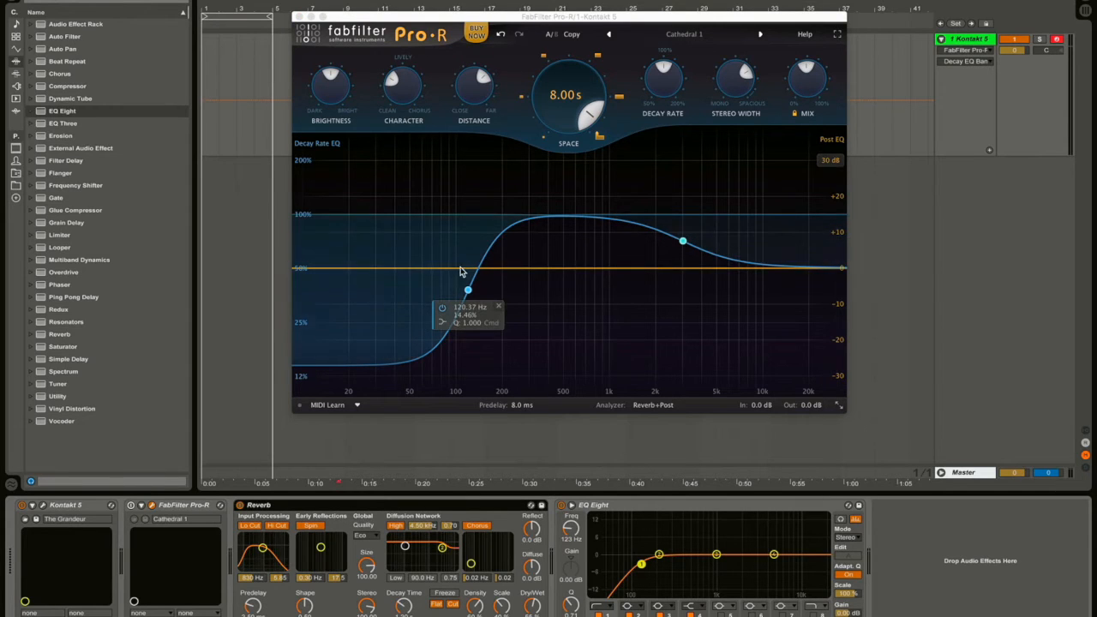
{"action": "left_click", "coordinate": [502, 307]}
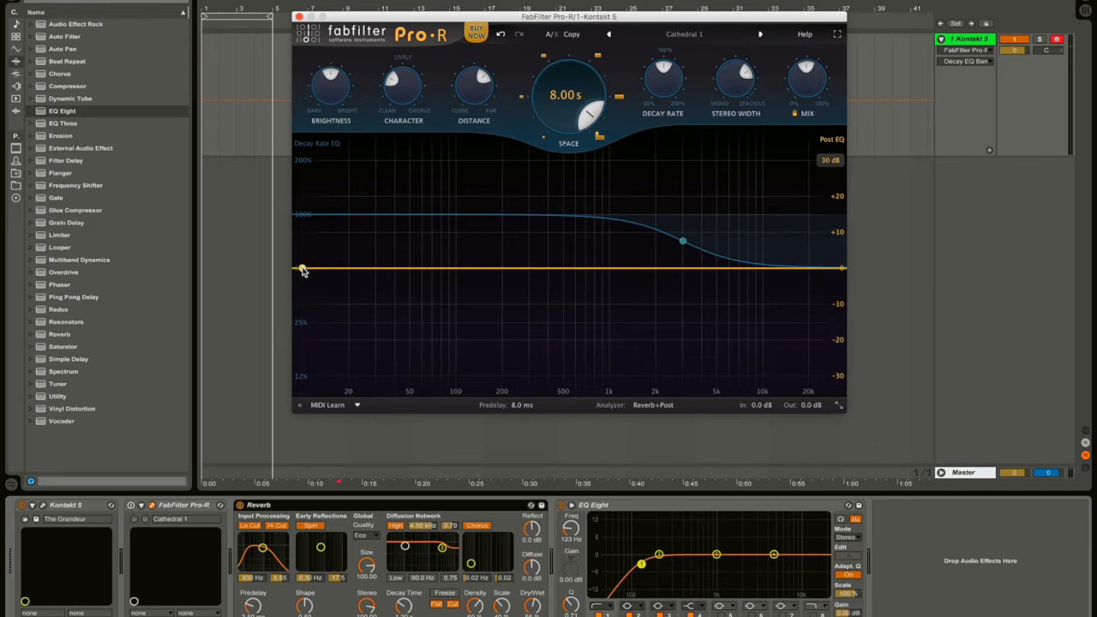
Add a 24 dB/oct Post EQ low cut at 301.06 Hz and delete the Reverb device.
{"action": "mouse_move", "coordinate": [304, 251]}
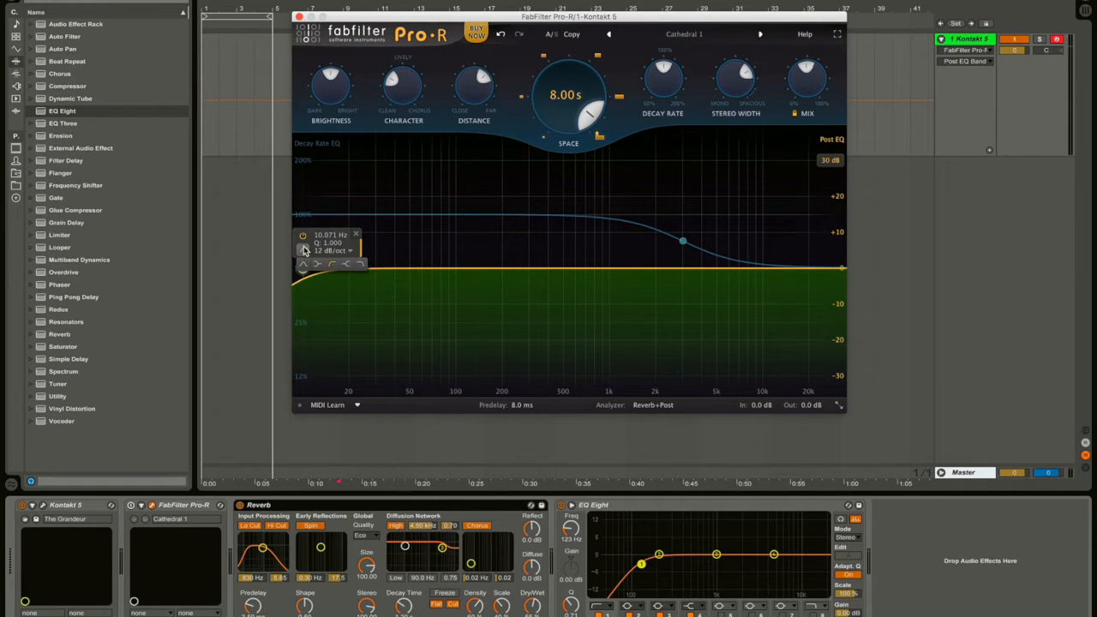
{"action": "left_click", "coordinate": [333, 251]}
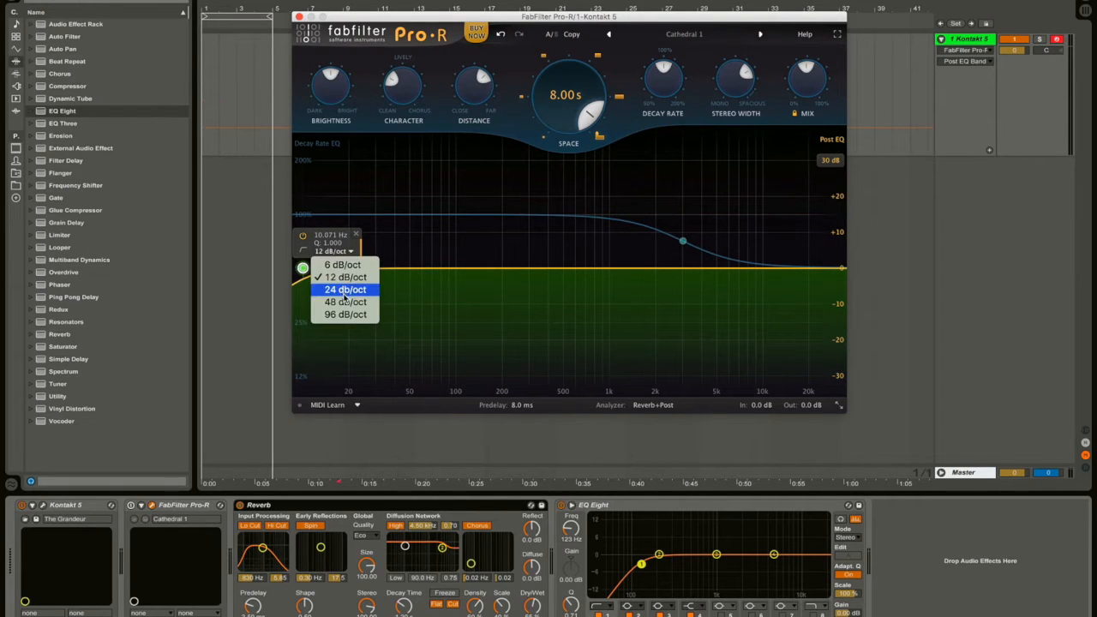
{"action": "left_click", "coordinate": [344, 293]}
{"action": "left_click_drag", "start_coordinate": [303, 270], "coordinate": [530, 270]}
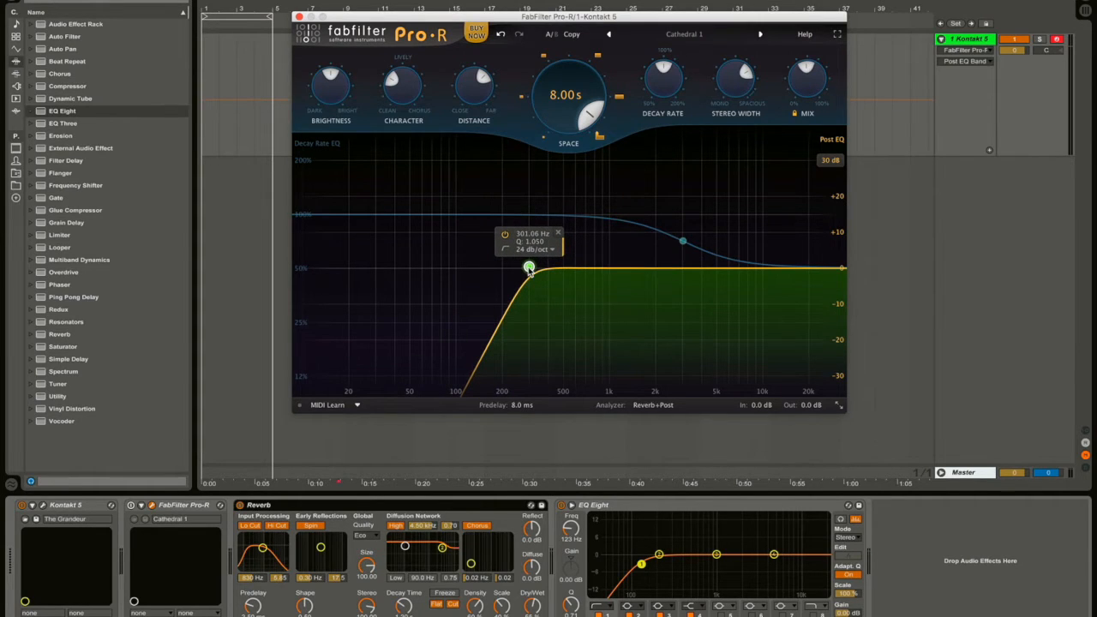
{"action": "left_click", "coordinate": [299, 509]}
{"action": "key", "text": "Delete"}
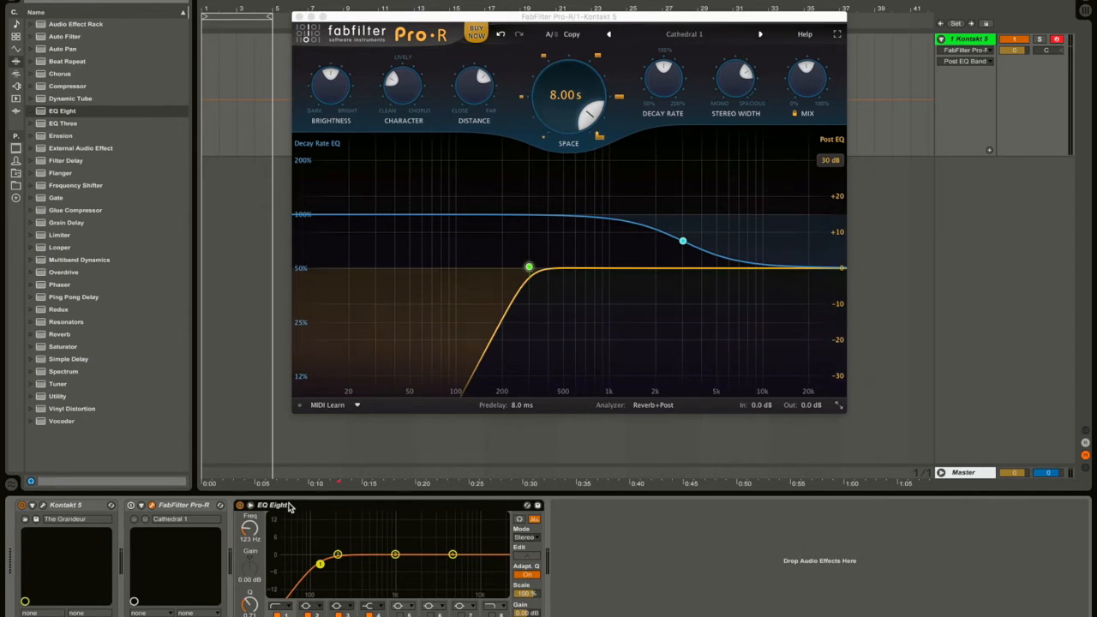
Delete the EQ Eight device and switch FabFilter Pro-R back on.
{"action": "key", "text": "Delete"}
{"action": "left_click", "coordinate": [131, 506]}
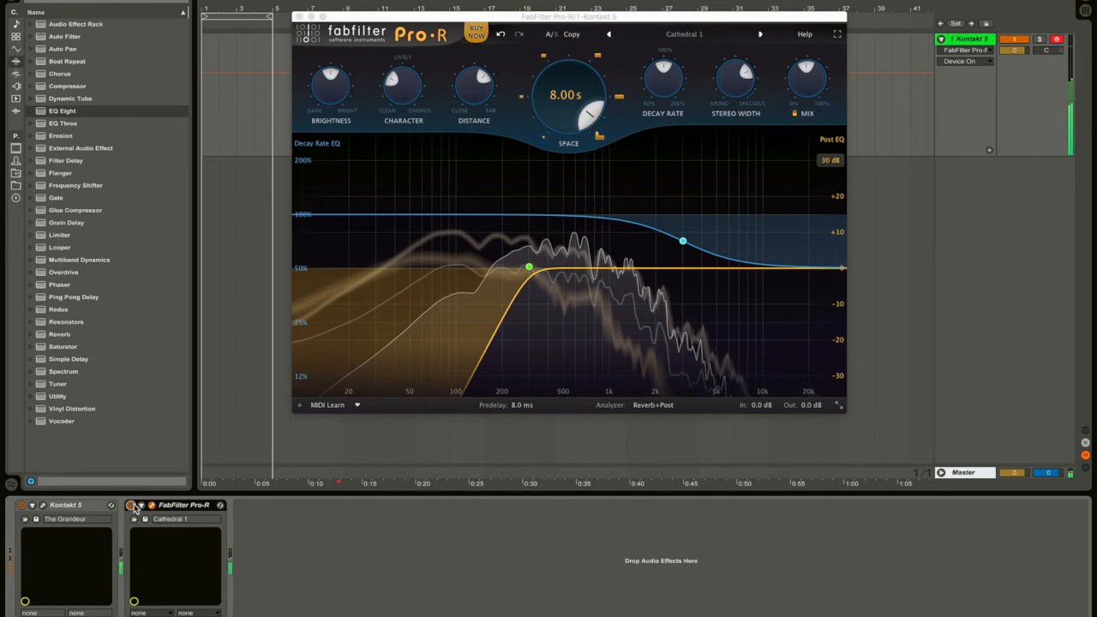
{"action": "mouse_move", "coordinate": [526, 250]}
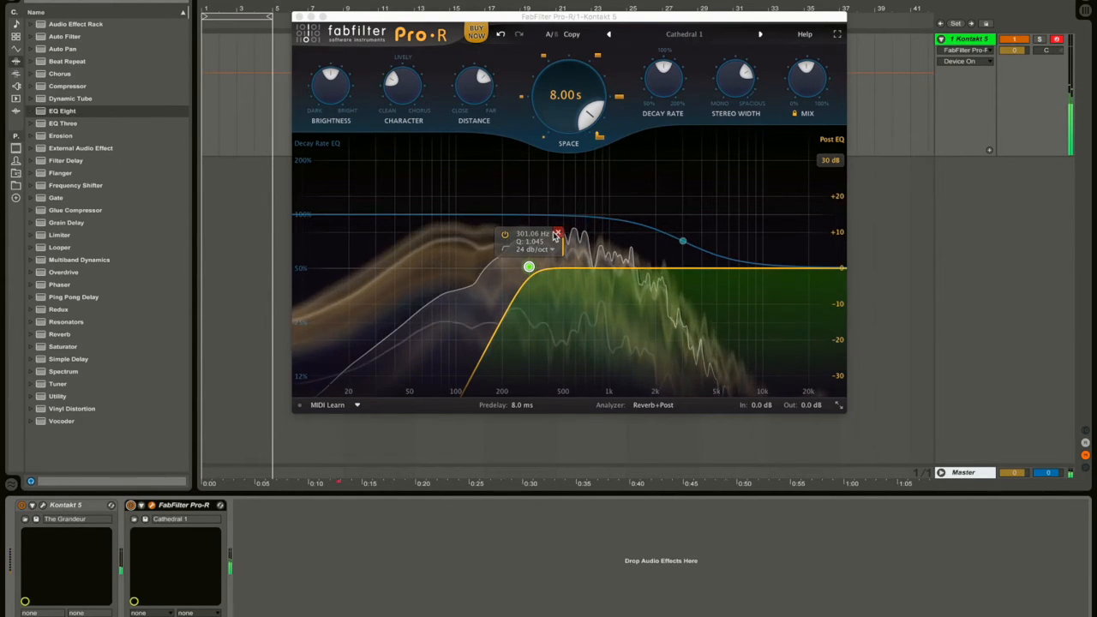
Toggle the low-cut post EQ band off and on, then shorten Space from 8.00 s to 0.98 s.
{"action": "left_click", "coordinate": [504, 238]}
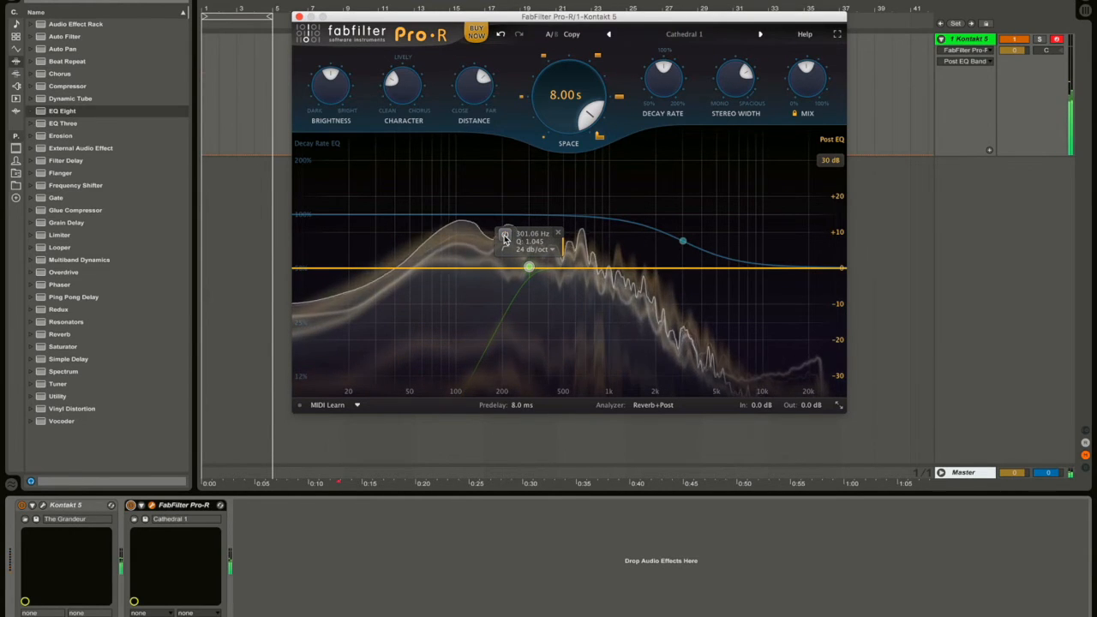
{"action": "left_click", "coordinate": [504, 239]}
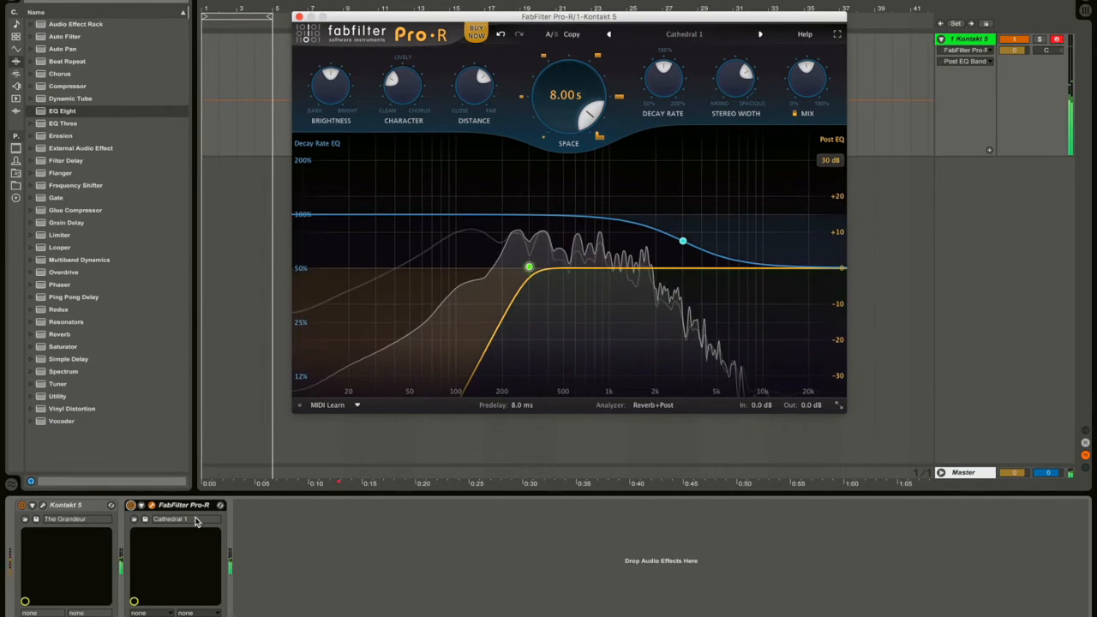
{"action": "mouse_move", "coordinate": [553, 104]}
{"action": "left_click_drag", "start_coordinate": [553, 104], "coordinate": [555, 191]}
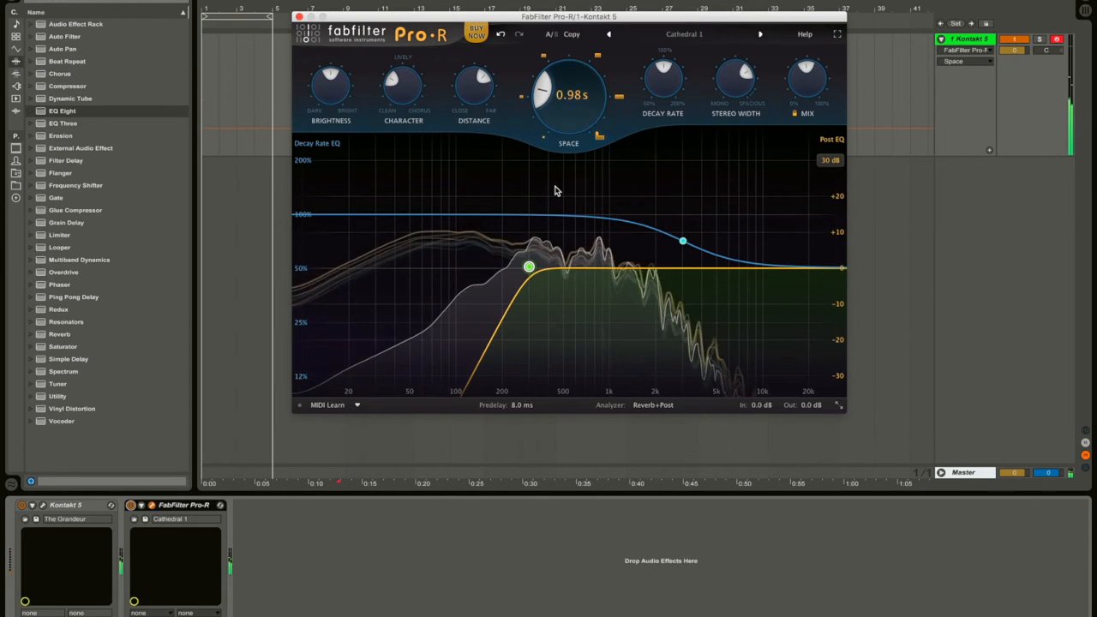
Compare Pro-R on and off, leave it bypassed, and show the 301 Hz low-cut band settings.
{"action": "left_click", "coordinate": [61, 111]}
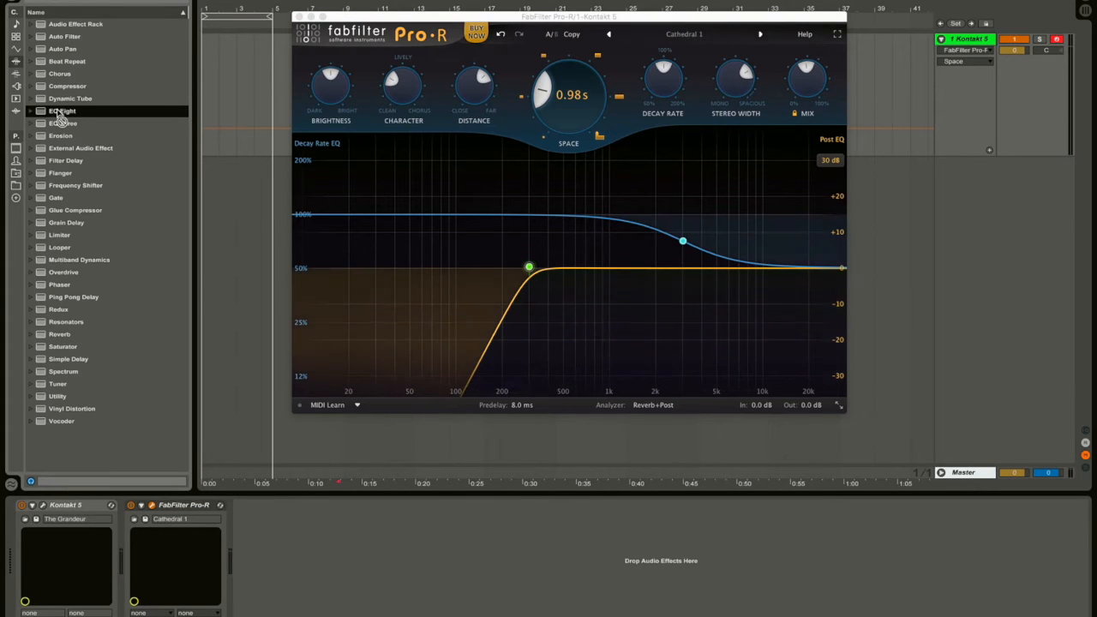
{"action": "left_click", "coordinate": [131, 506]}
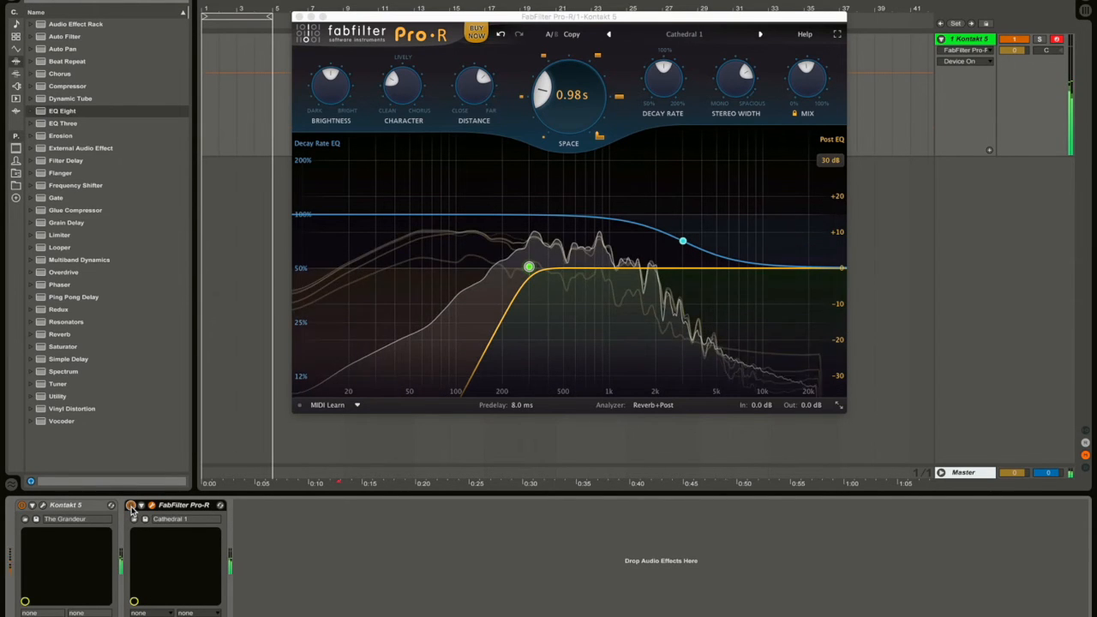
{"action": "left_click", "coordinate": [131, 505]}
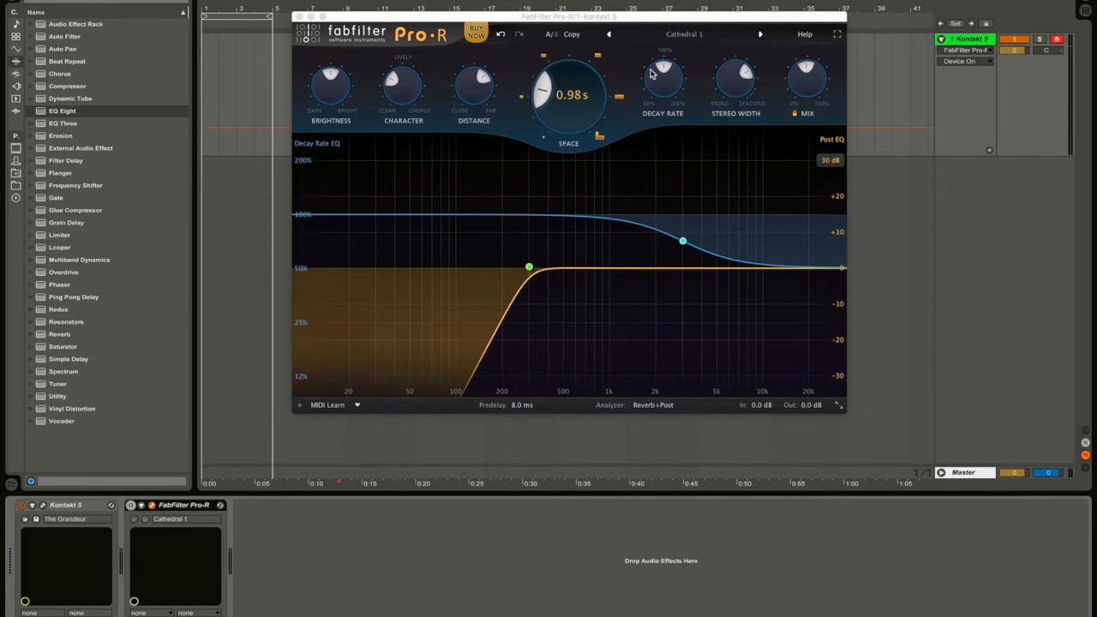
{"action": "left_click", "coordinate": [529, 267]}
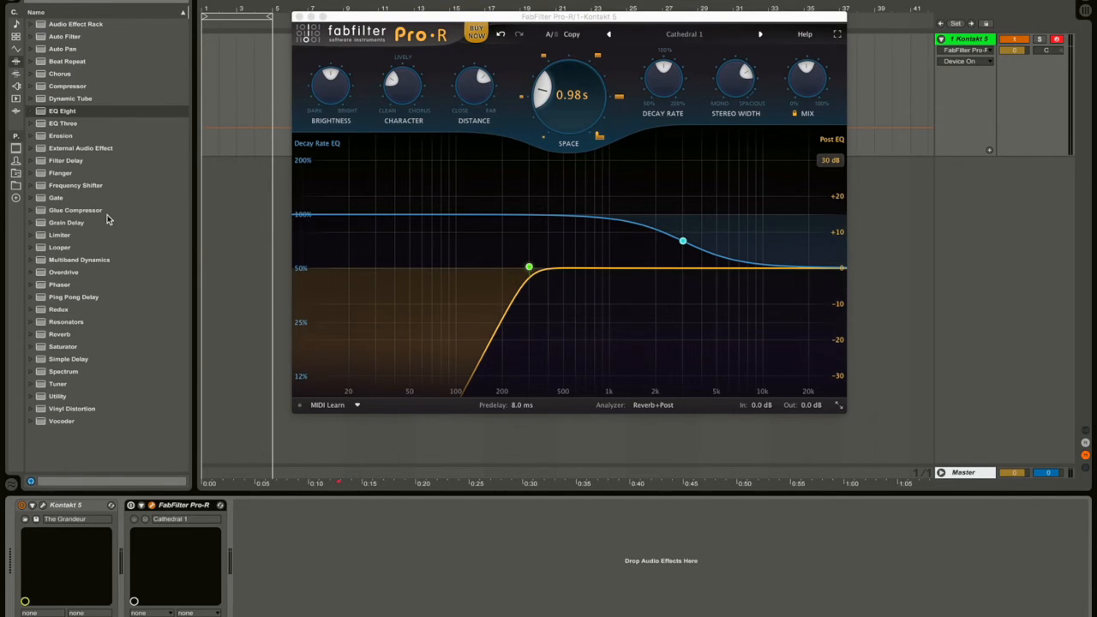
Add EQ Eight and Reverb after Pro-R, enabling Reverb's input low cut at 657 Hz.
{"action": "left_click", "coordinate": [135, 513]}
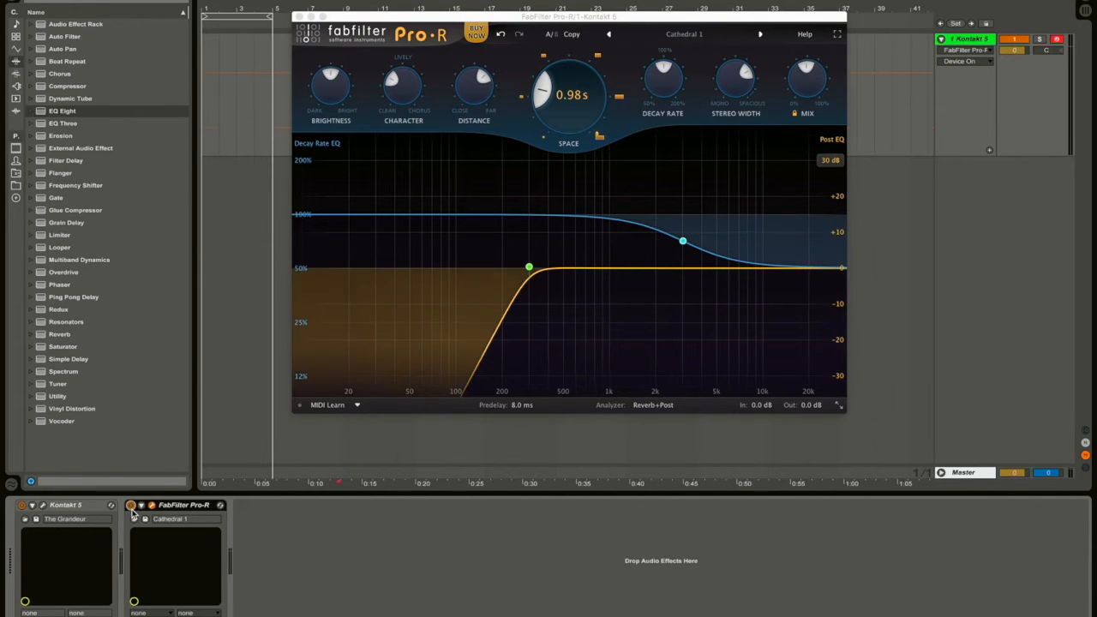
{"action": "double_click", "coordinate": [60, 111]}
{"action": "double_click", "coordinate": [74, 334]}
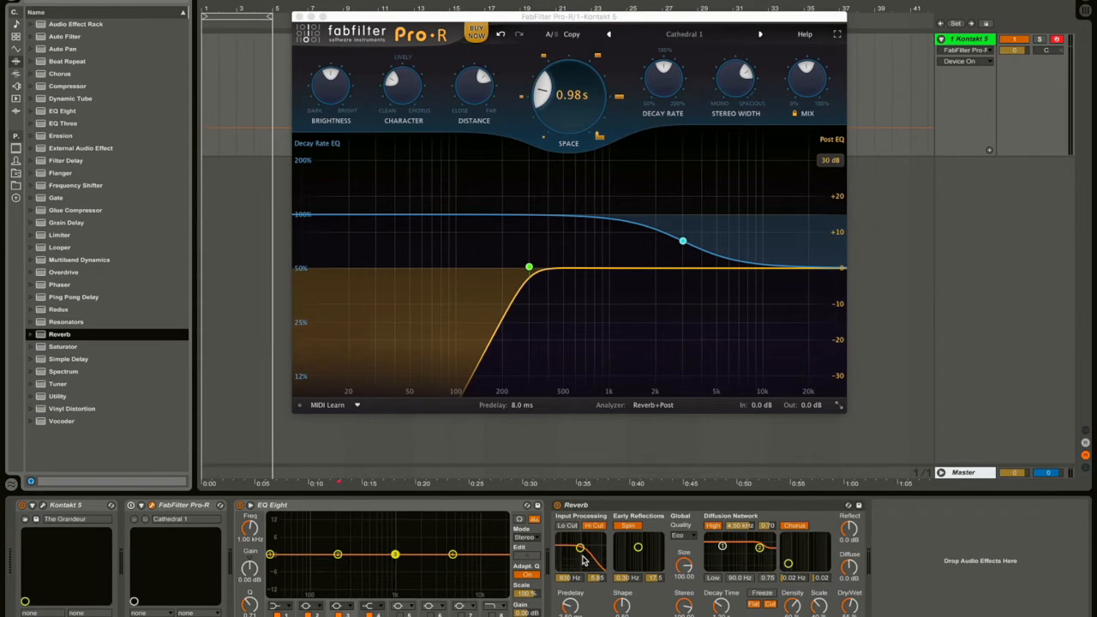
{"action": "left_click", "coordinate": [567, 526]}
{"action": "mouse_move", "coordinate": [568, 579]}
{"action": "left_mouse_down"}
{"action": "mouse_move", "coordinate": [567, 593]}
{"action": "mouse_move", "coordinate": [566, 581]}
{"action": "left_mouse_up"}
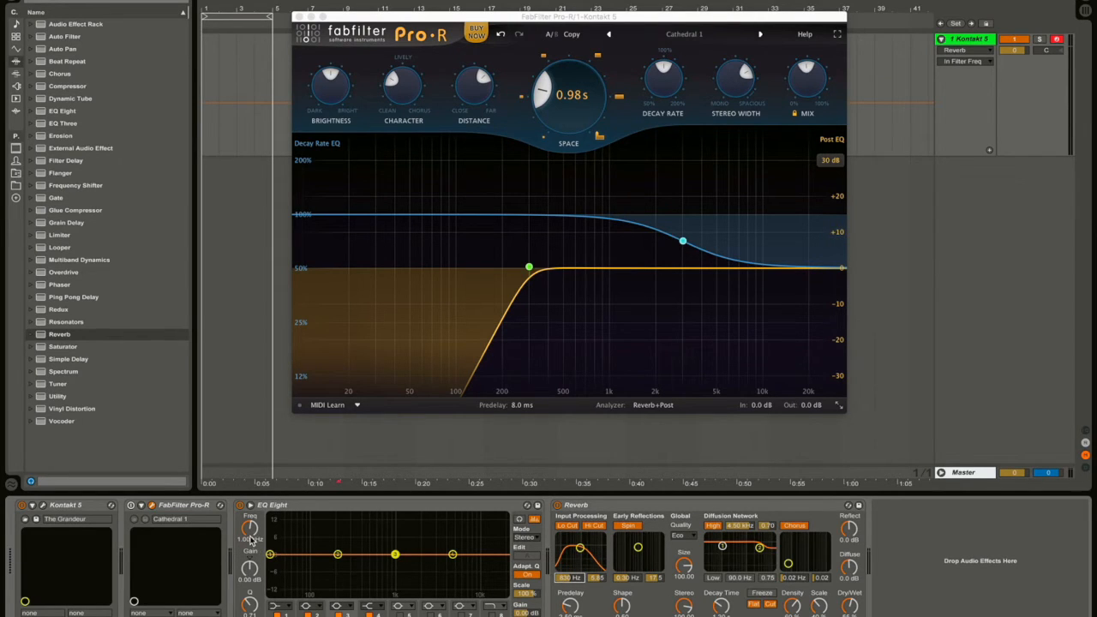
Make EQ Eight band 1 a low cut at 305 Hz and collapse the device.
{"action": "left_click", "coordinate": [279, 612]}
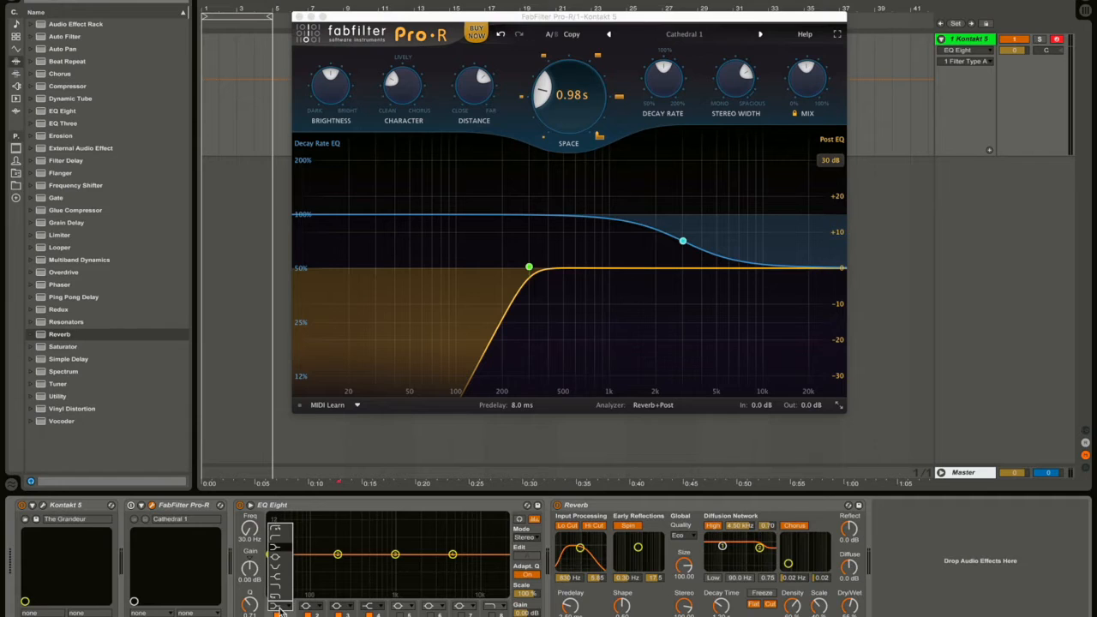
{"action": "left_click", "coordinate": [285, 533]}
{"action": "mouse_move", "coordinate": [249, 538]}
{"action": "left_mouse_down"}
{"action": "mouse_move", "coordinate": [249, 511]}
{"action": "mouse_move", "coordinate": [251, 537]}
{"action": "left_mouse_up"}
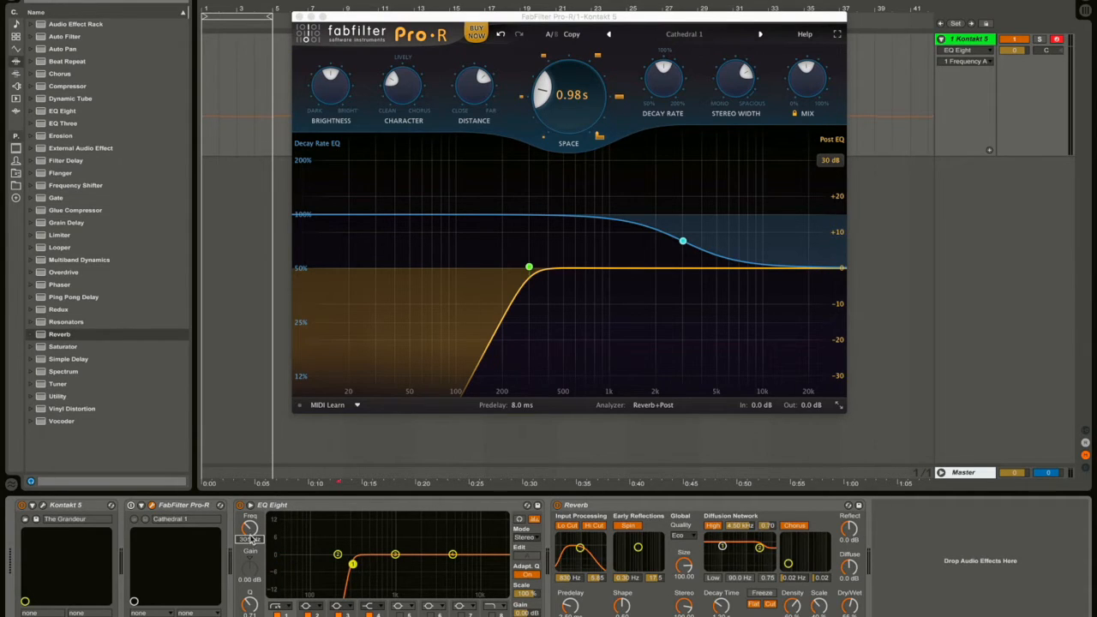
{"action": "left_click", "coordinate": [363, 512]}
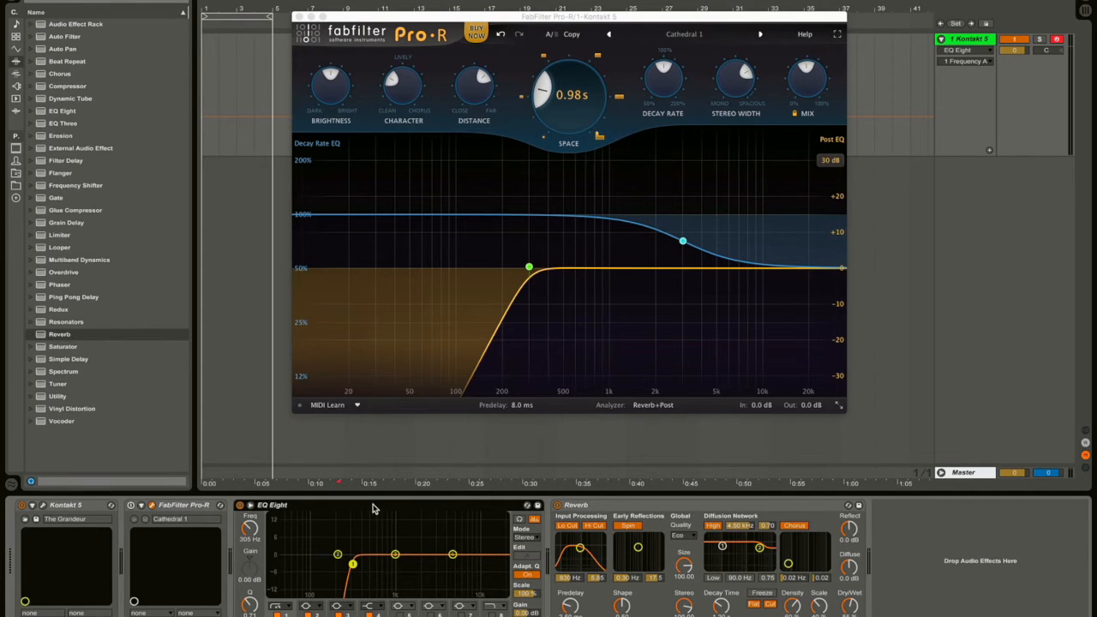
{"action": "double_click", "coordinate": [373, 509]}
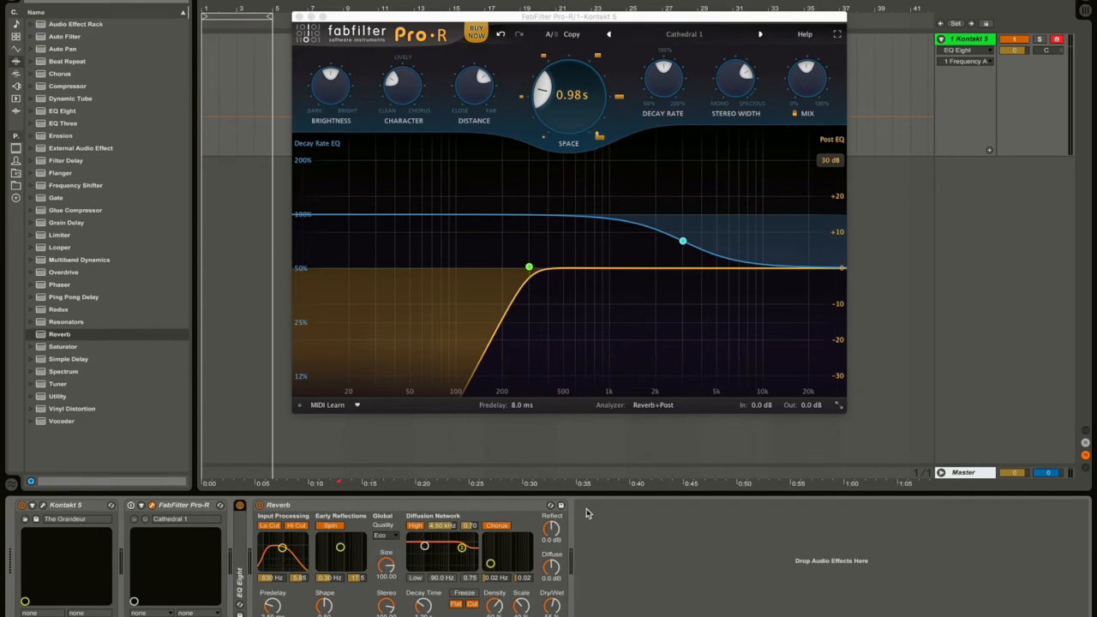
Delete the Reverb and EQ Eight devices from the Kontakt 5 chain.
{"action": "double_click", "coordinate": [245, 538]}
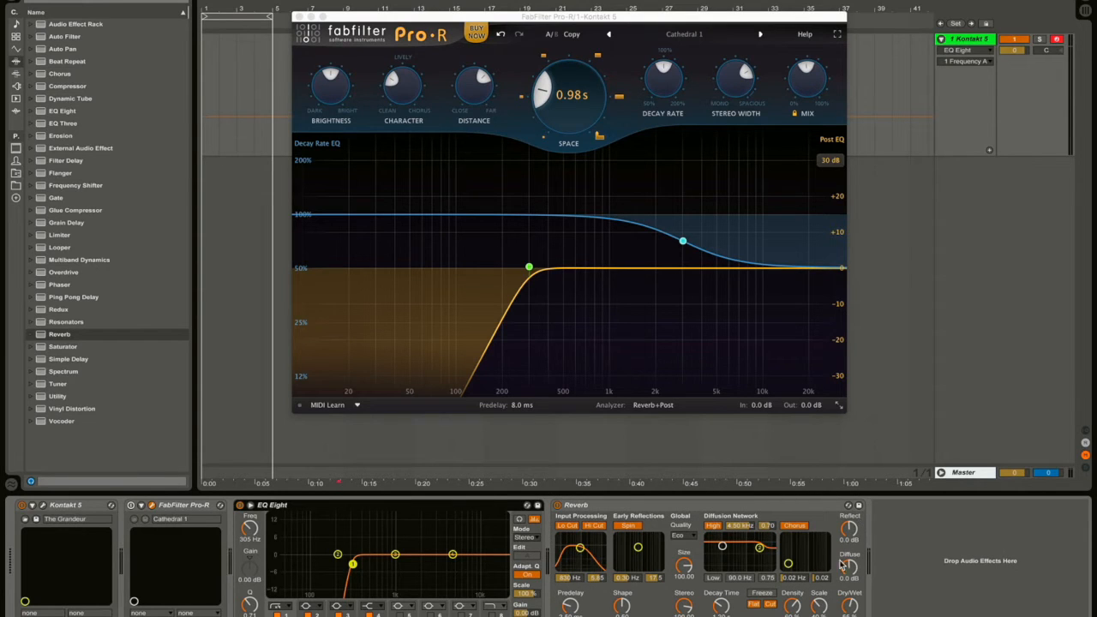
{"action": "left_click", "coordinate": [576, 510]}
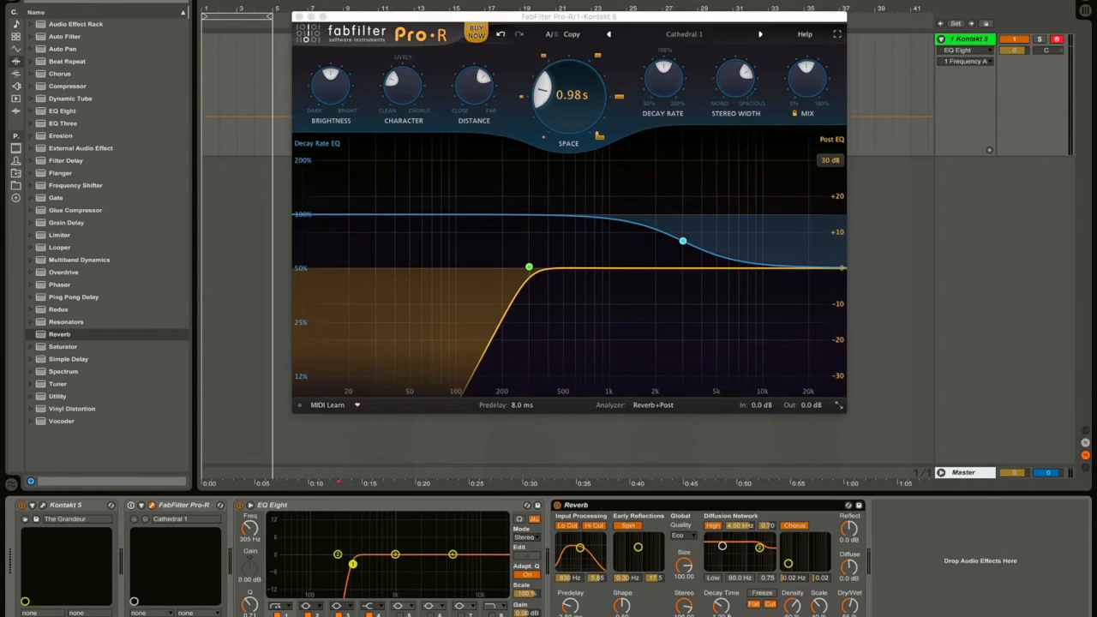
{"action": "left_click", "coordinate": [504, 507]}
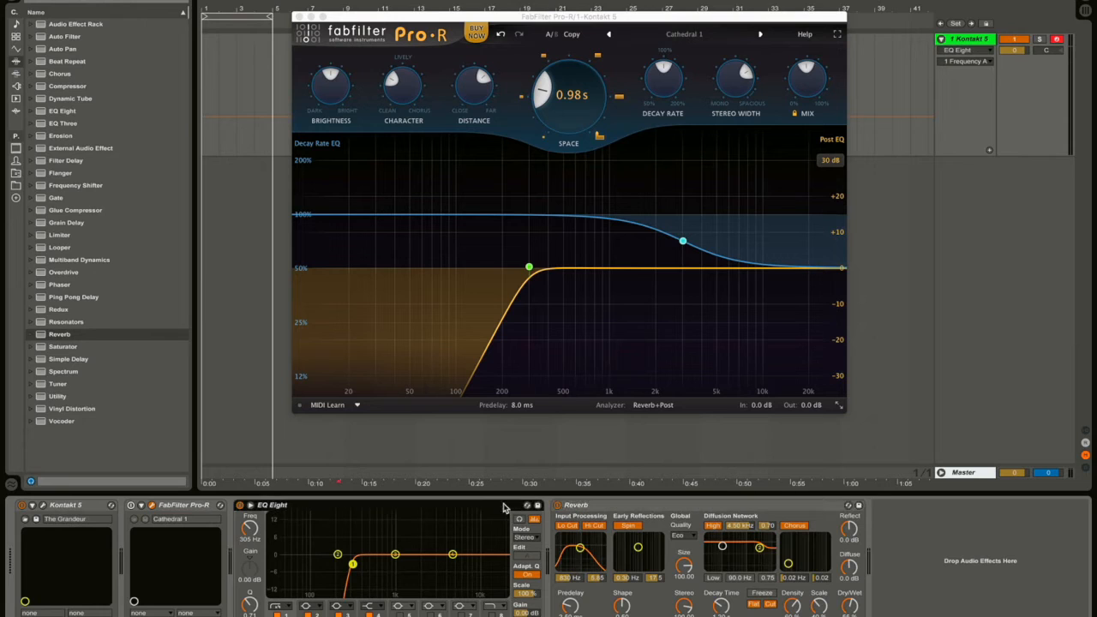
{"action": "left_click", "coordinate": [590, 509]}
{"action": "key", "text": "Delete"}
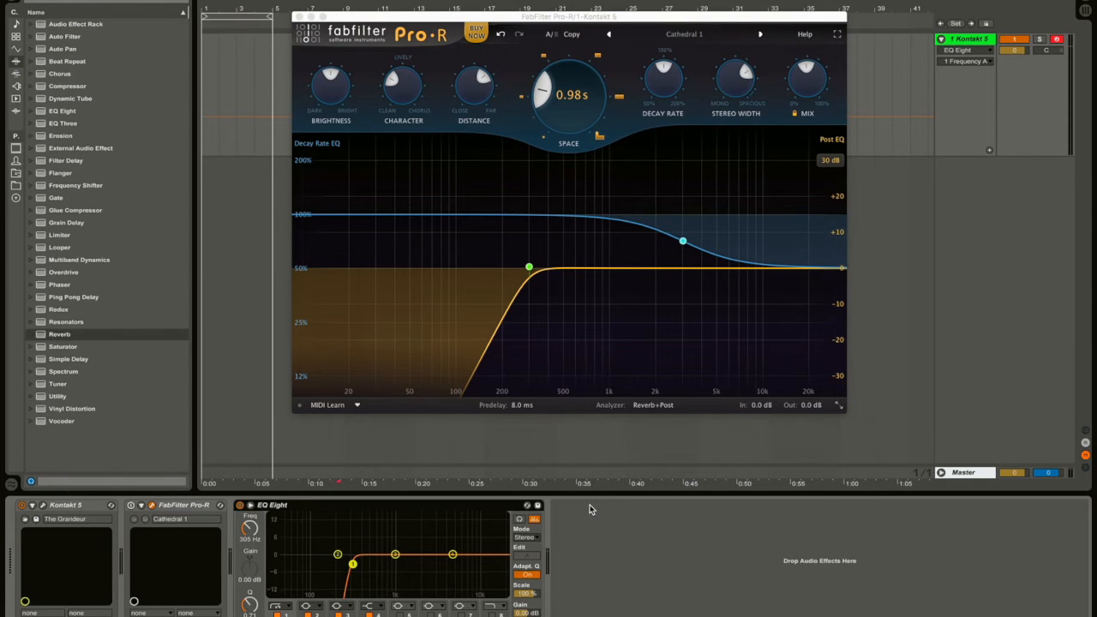
{"action": "key", "text": "Delete"}
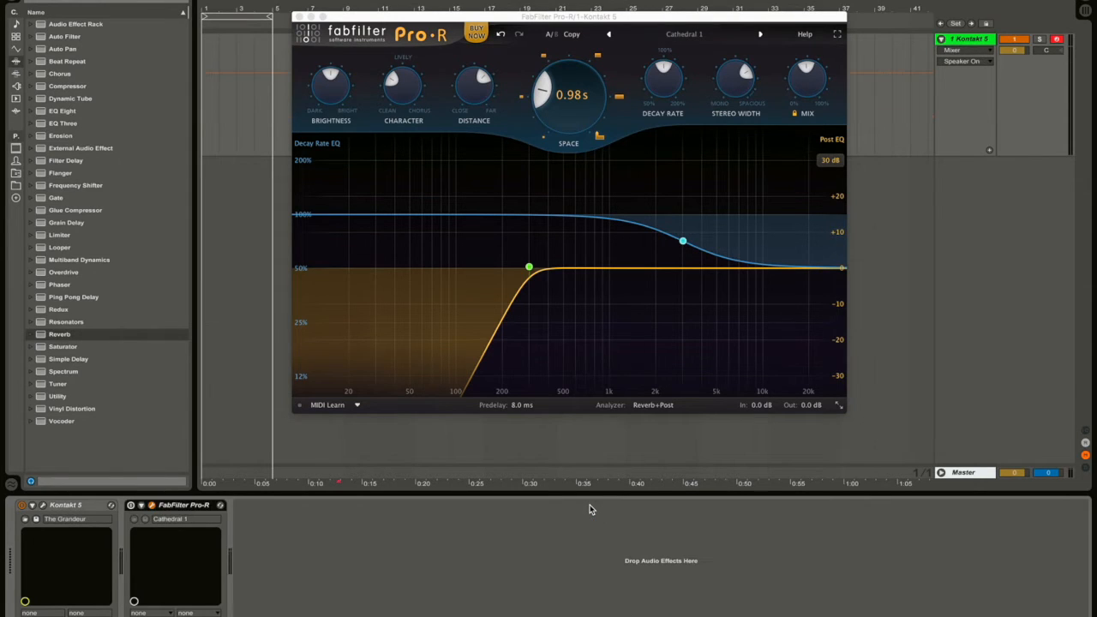
Add an A Return track and view it in Session and Arrangement views.
{"action": "right_click", "coordinate": [983, 373]}
{"action": "left_click", "coordinate": [1030, 401]}
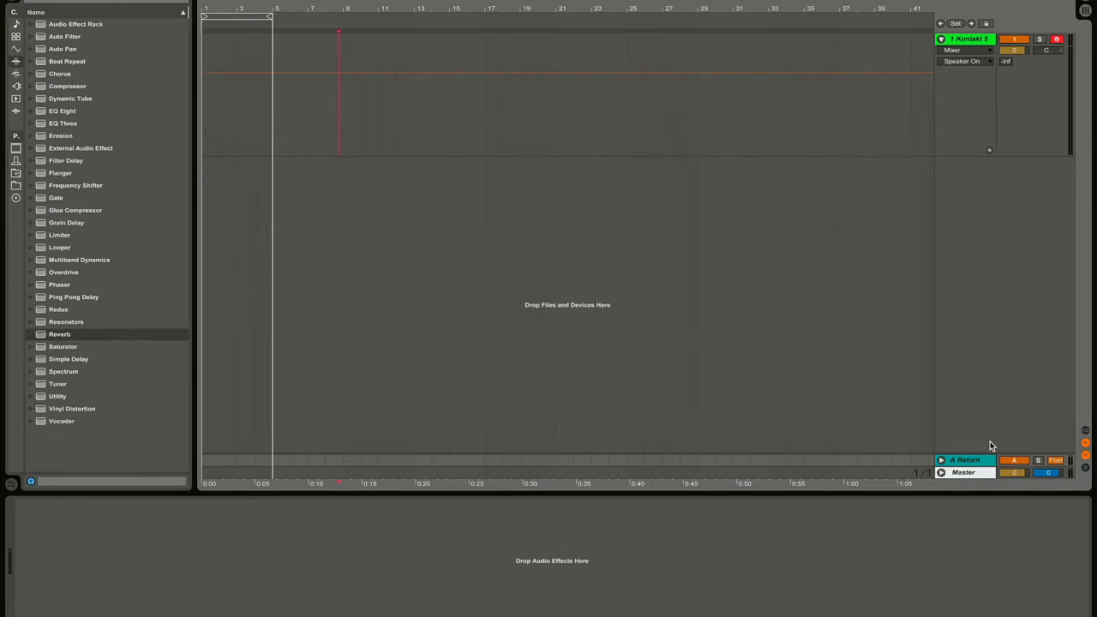
{"action": "left_click", "coordinate": [942, 460]}
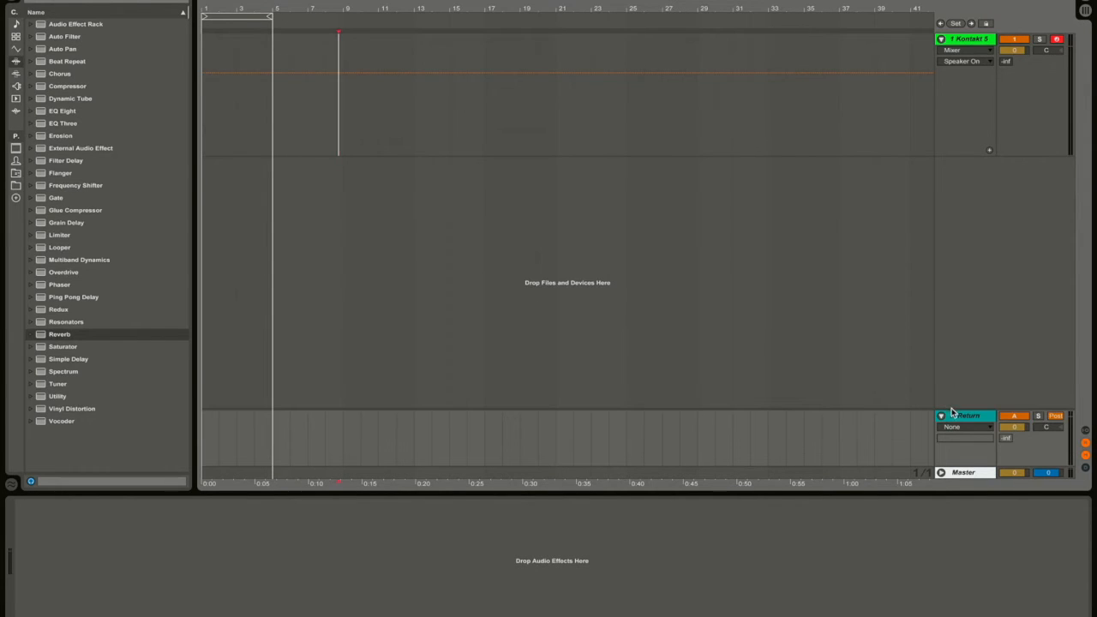
{"action": "key", "text": "Tab"}
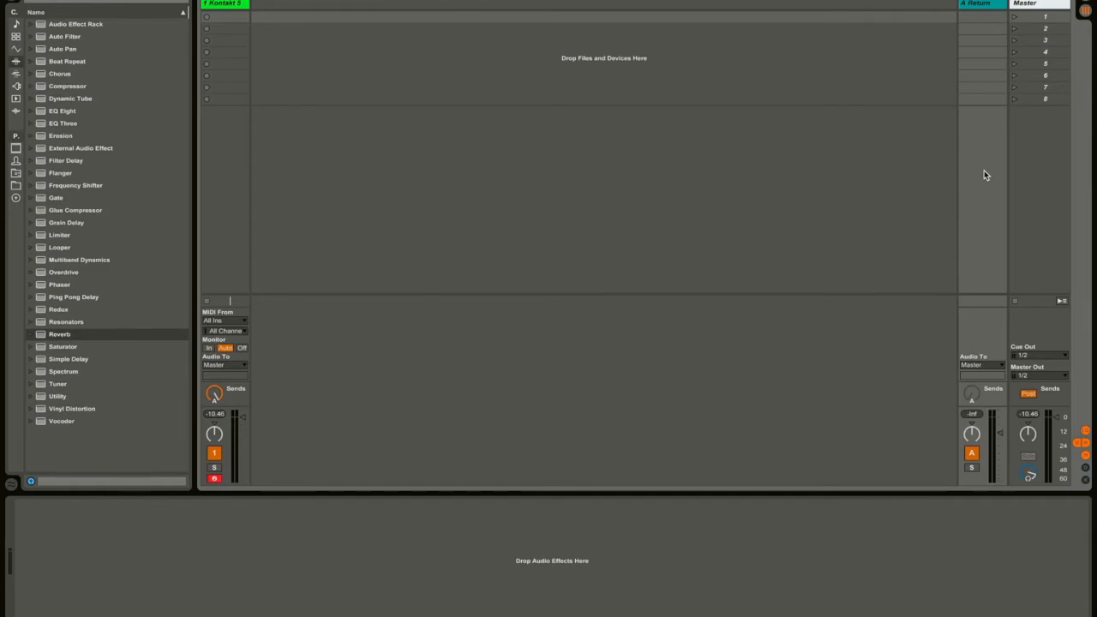
{"action": "key", "text": "Tab"}
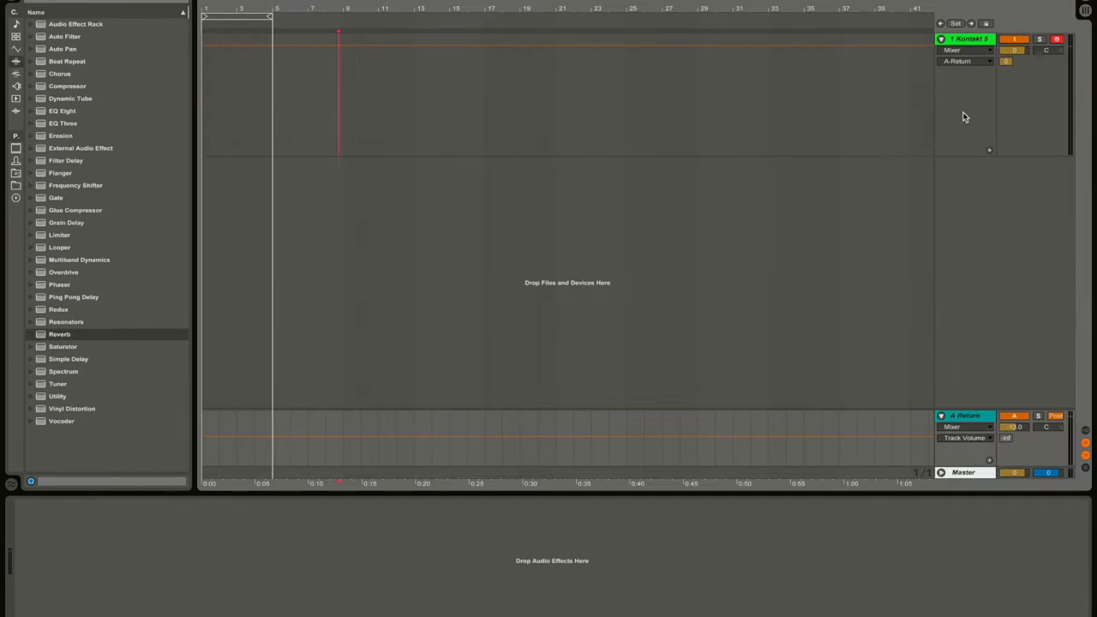
Delete the A Return track.
{"action": "left_click", "coordinate": [958, 419]}
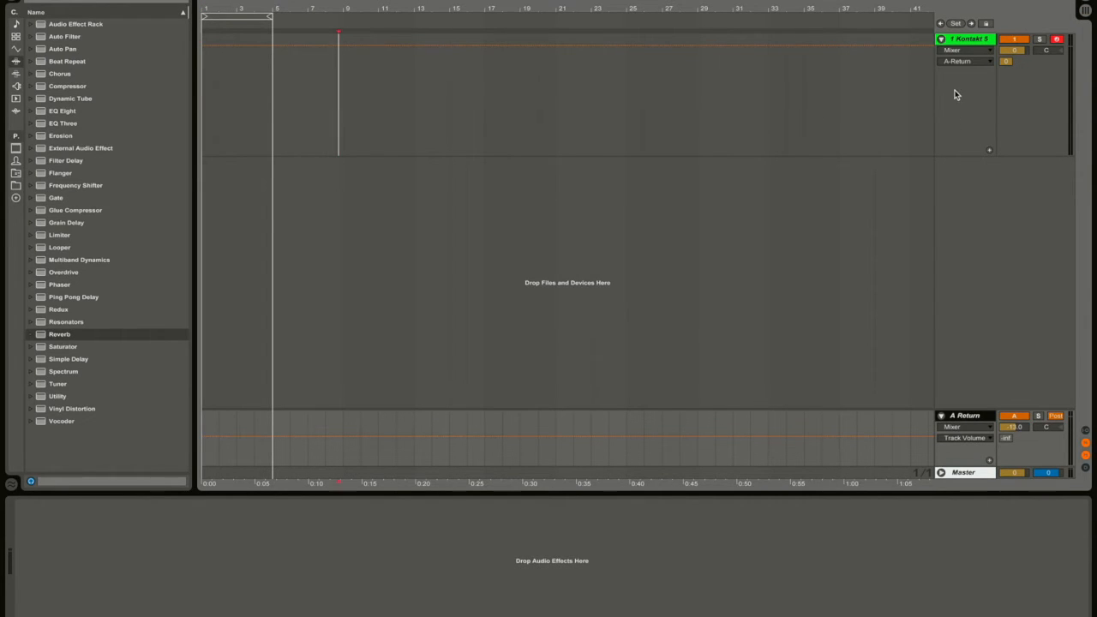
{"action": "left_click", "coordinate": [970, 417]}
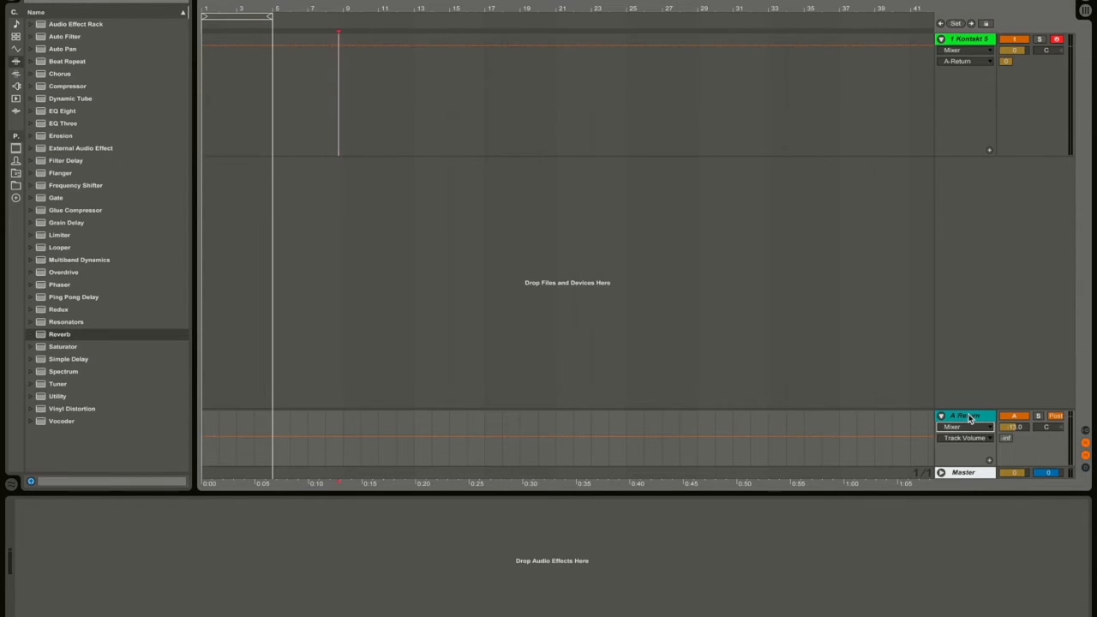
{"action": "left_click", "coordinate": [960, 418]}
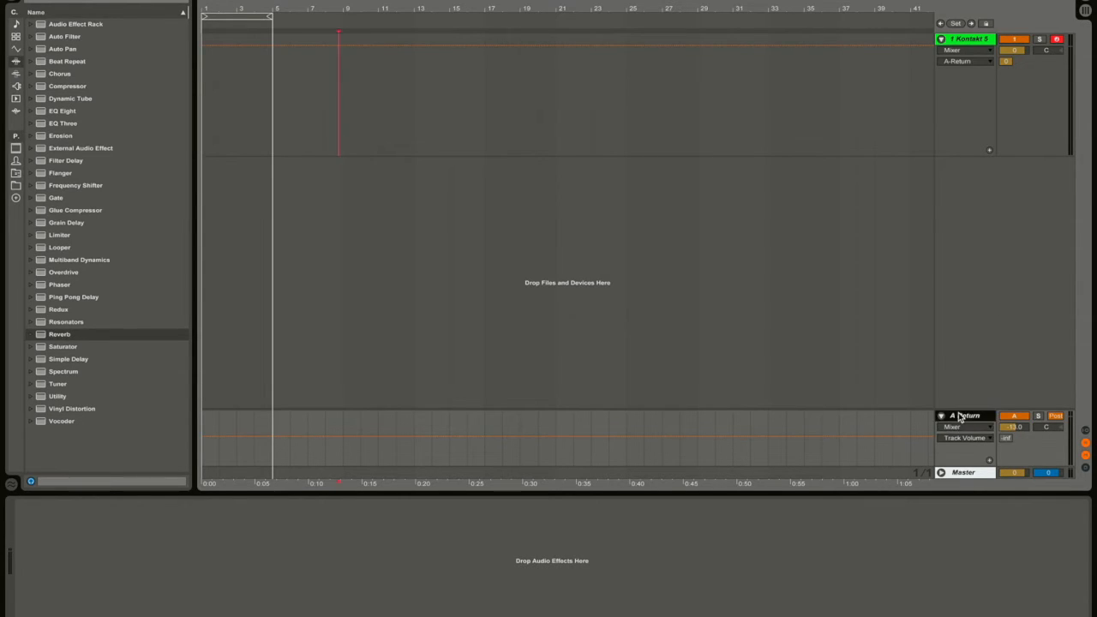
{"action": "key", "text": "Delete"}
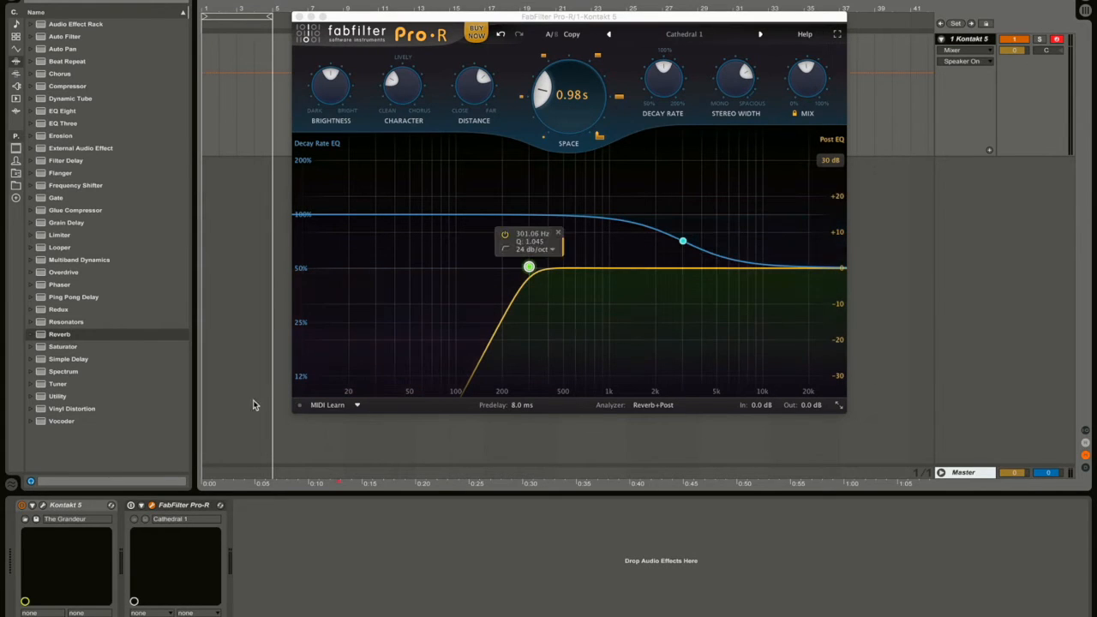
Reposition the Pro-R window and select its post EQ low-cut band.
{"action": "left_click", "coordinate": [177, 510]}
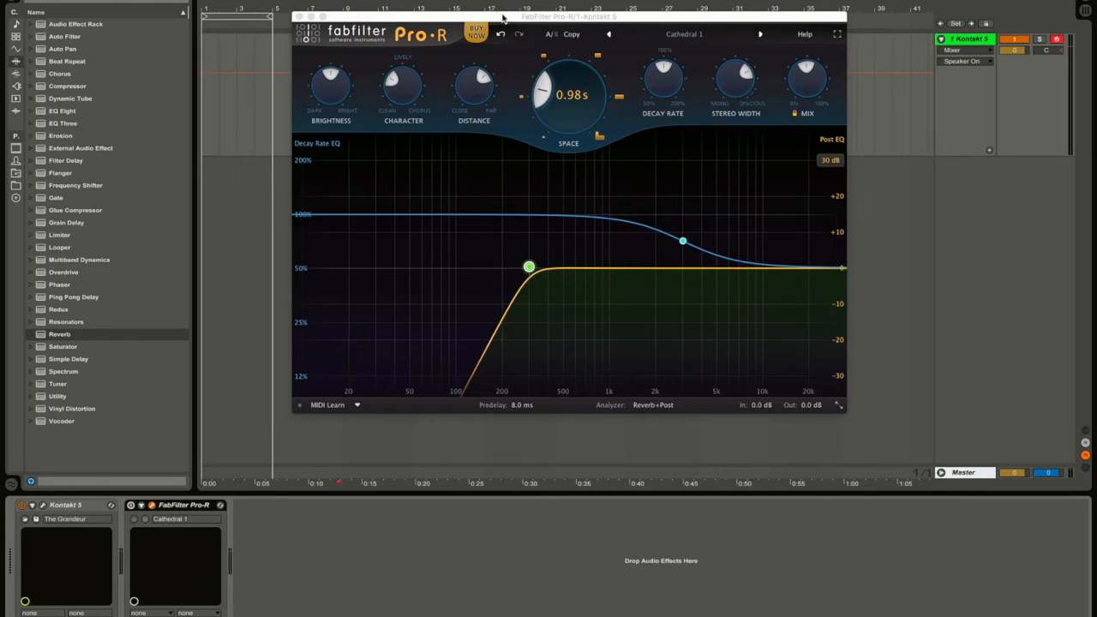
{"action": "left_click_drag", "start_coordinate": [502, 14], "coordinate": [523, 55]}
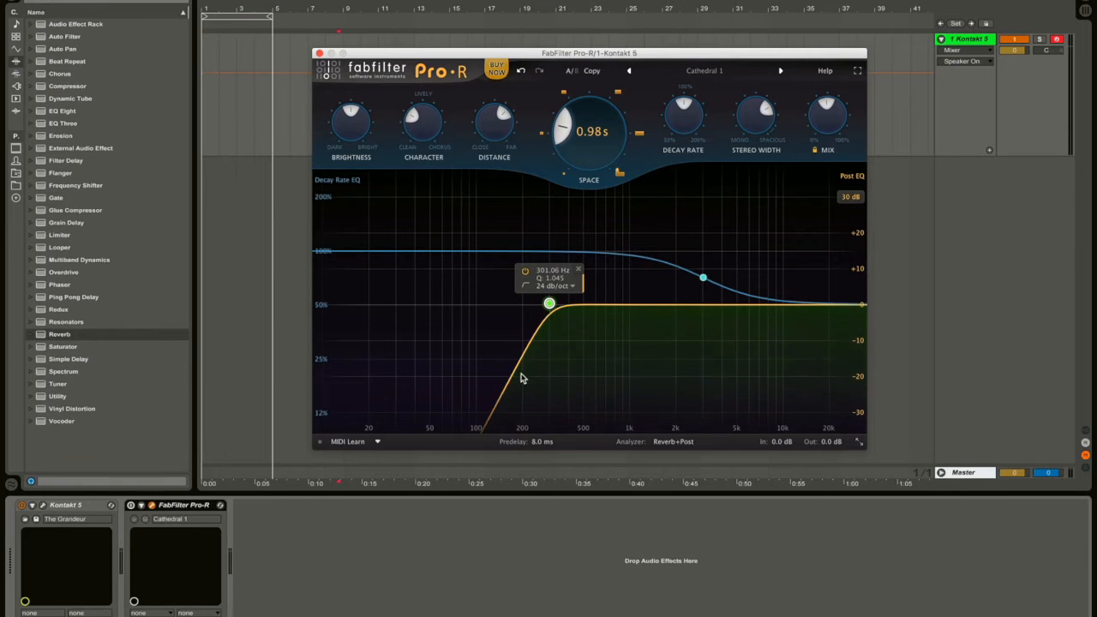
{"action": "left_click", "coordinate": [292, 540]}
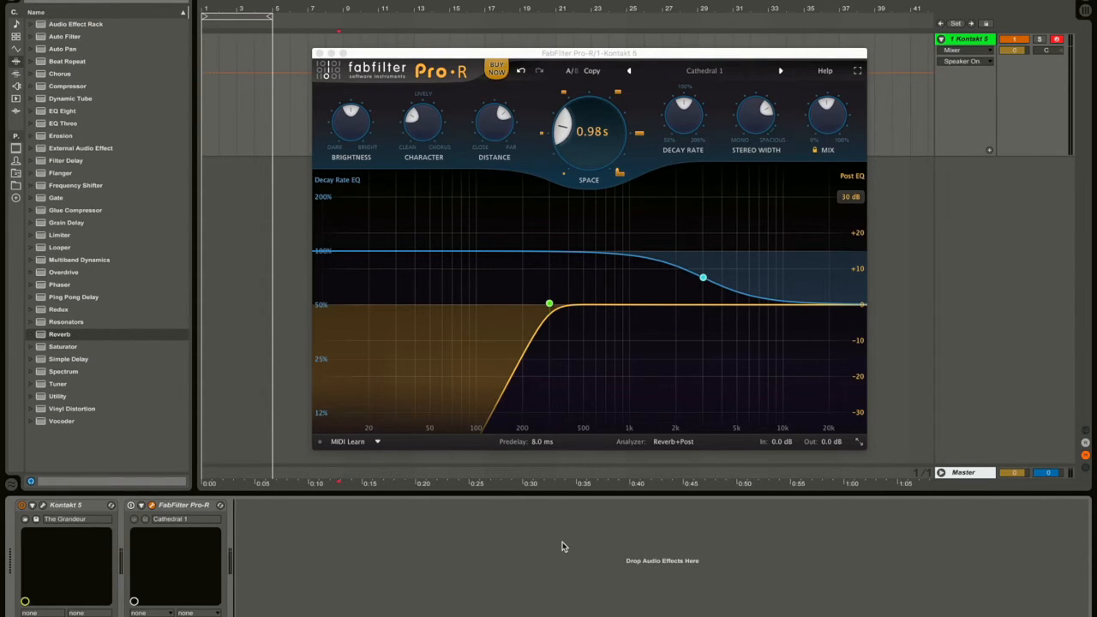
{"action": "left_click", "coordinate": [549, 304]}
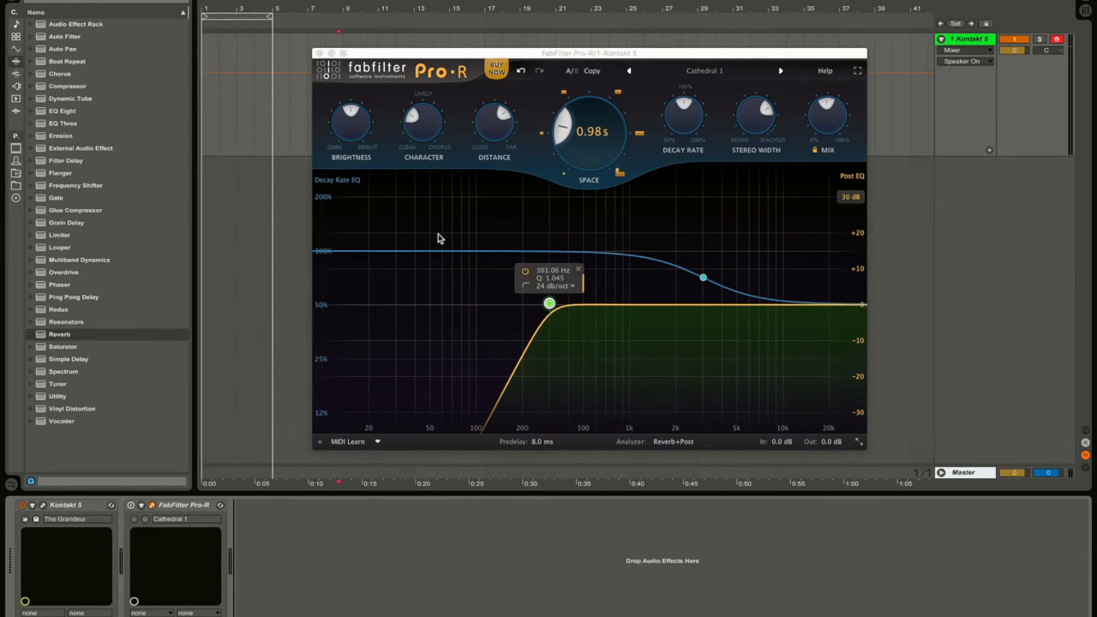
Nudge the Pro-R window left and load Live's Reverb after Pro-R on the track.
{"action": "left_click", "coordinate": [958, 469]}
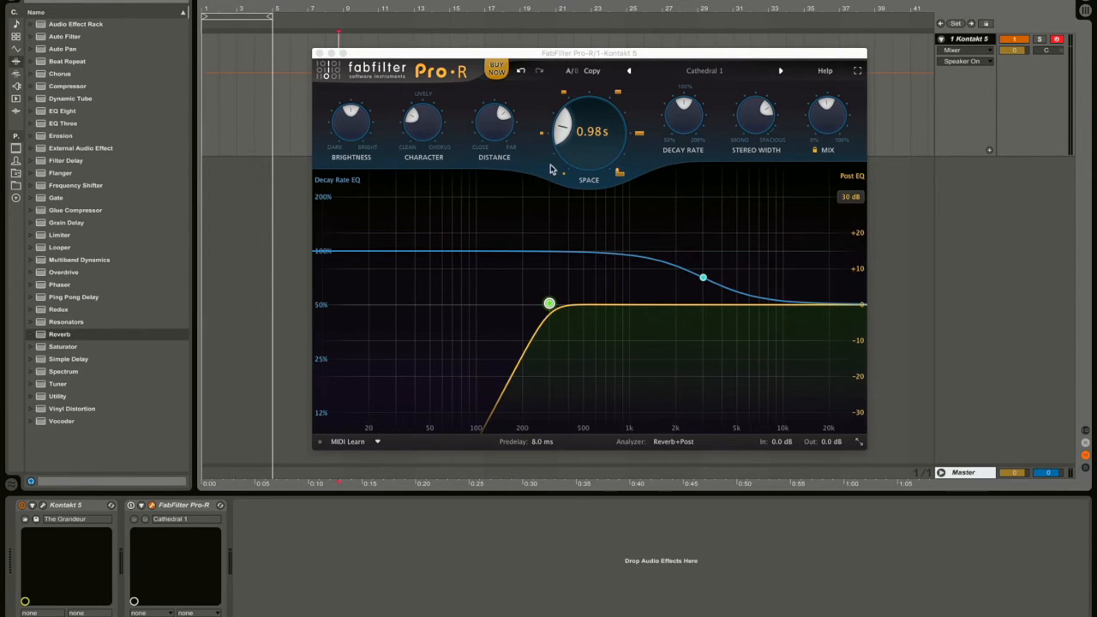
{"action": "left_click_drag", "start_coordinate": [502, 49], "coordinate": [486, 51]}
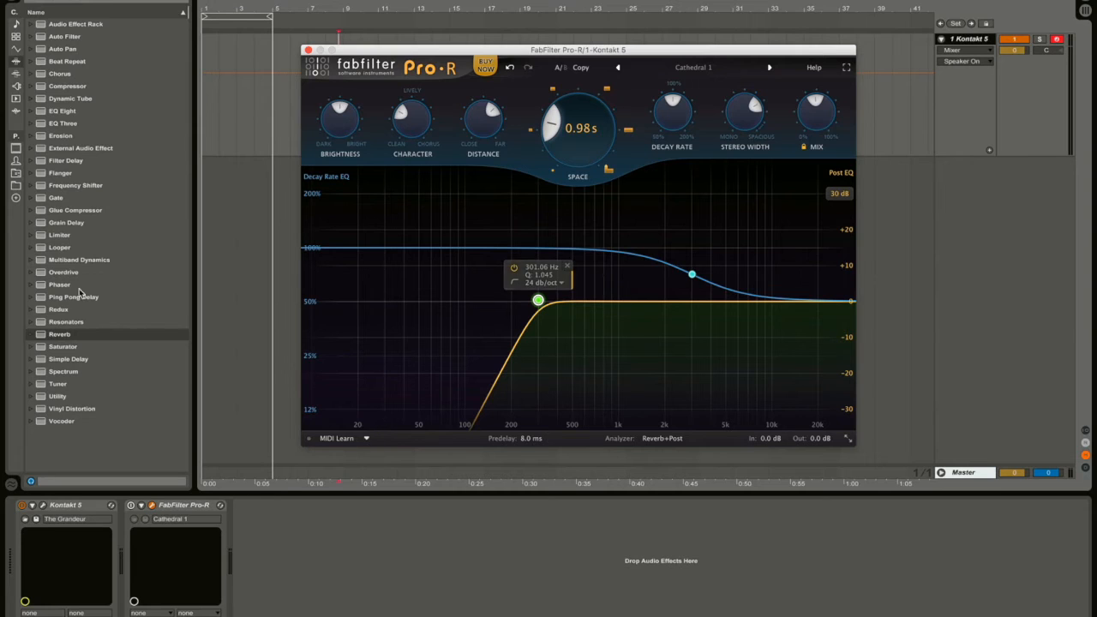
{"action": "double_click", "coordinate": [59, 334]}
{"action": "left_click", "coordinate": [375, 507]}
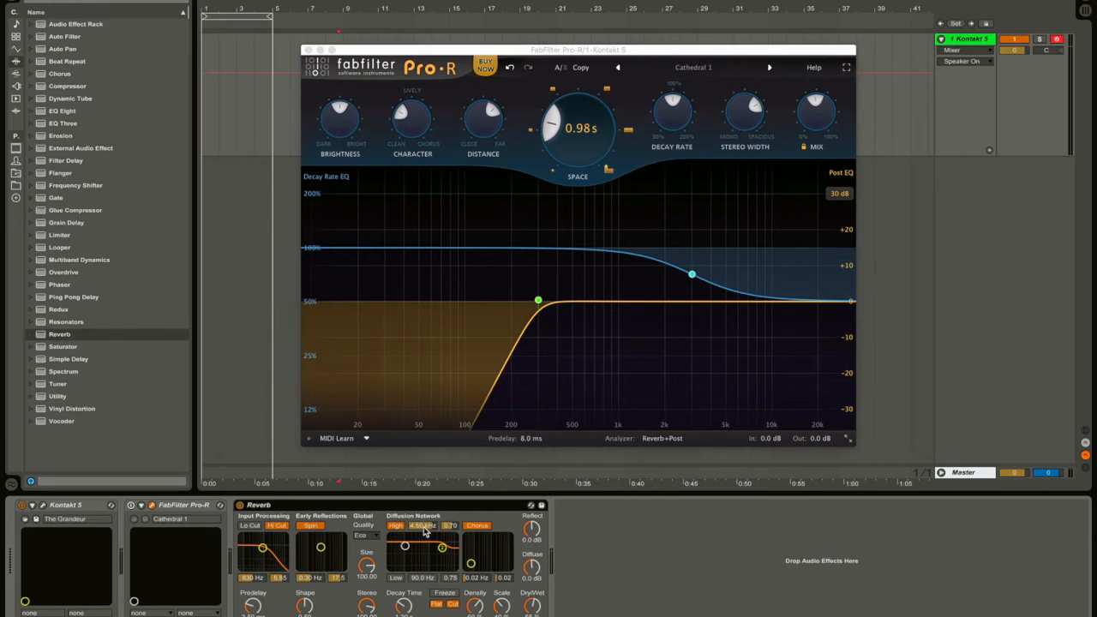
{"action": "mouse_move", "coordinate": [416, 123]}
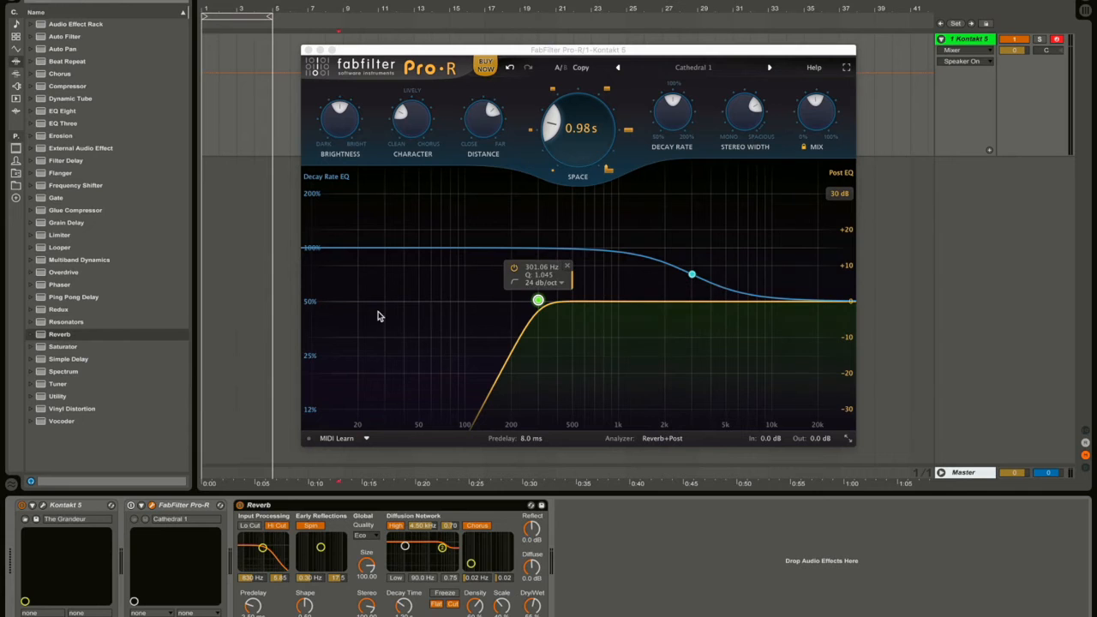
{"action": "left_click_drag", "start_coordinate": [343, 249], "coordinate": [431, 267]}
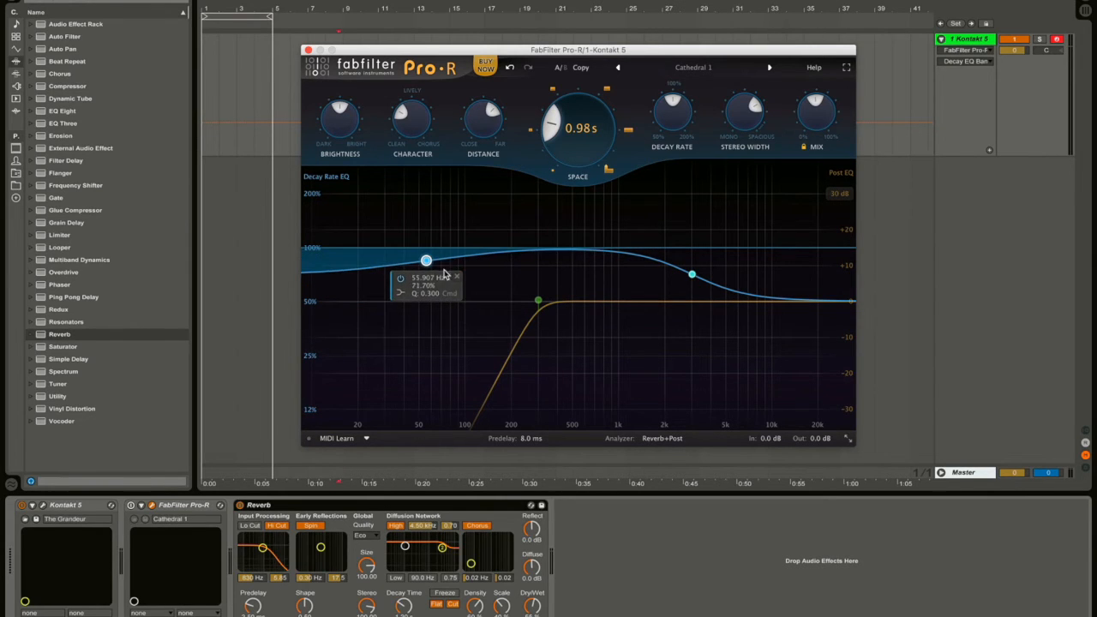
{"action": "left_click", "coordinate": [456, 279]}
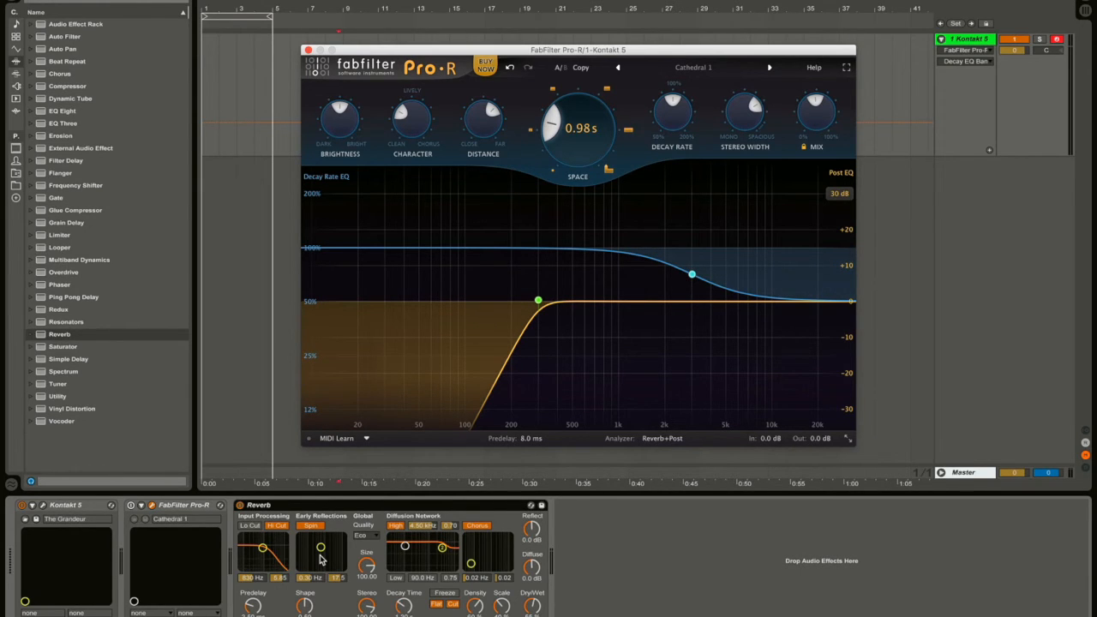
Toggle Reverb's Spin off and on, then raise Pro-R's Mix to about 87%.
{"action": "left_click", "coordinate": [317, 529]}
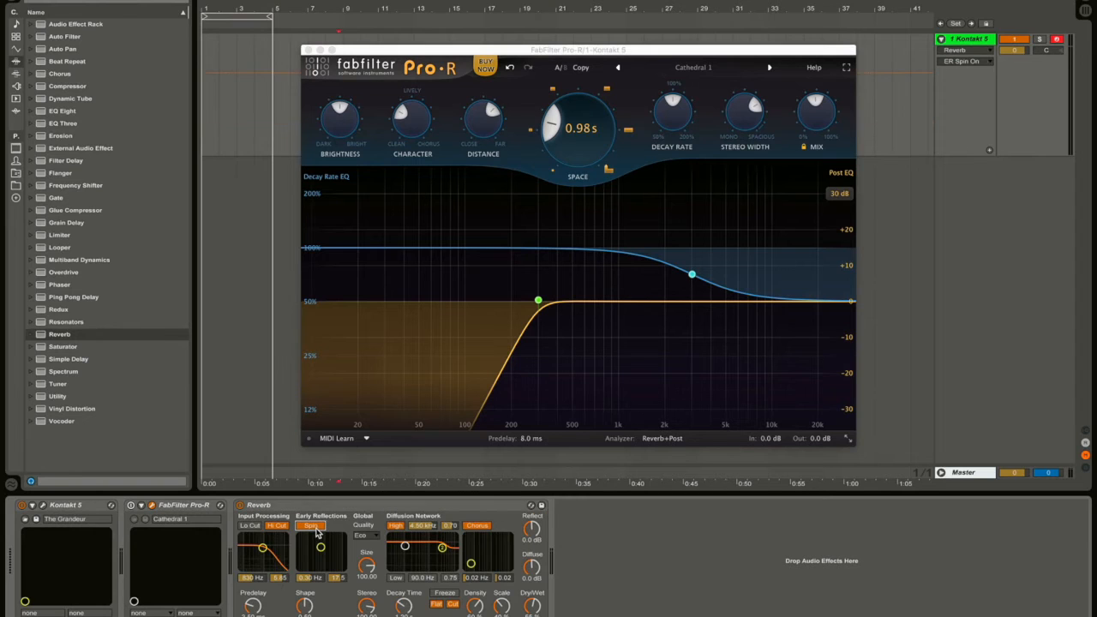
{"action": "left_click", "coordinate": [316, 529]}
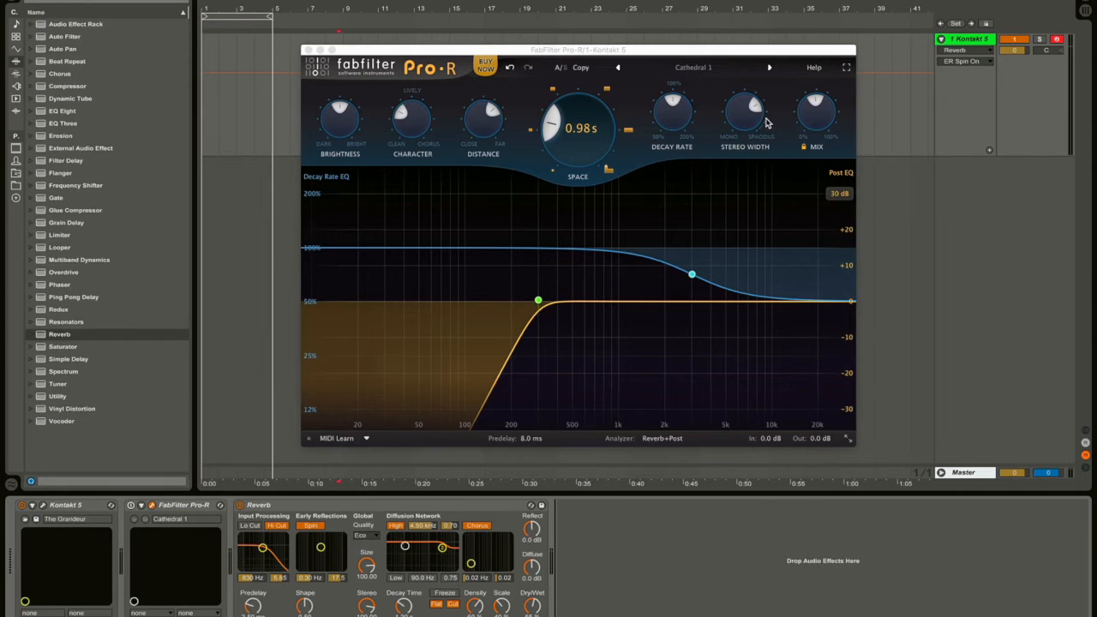
{"action": "mouse_move", "coordinate": [742, 125]}
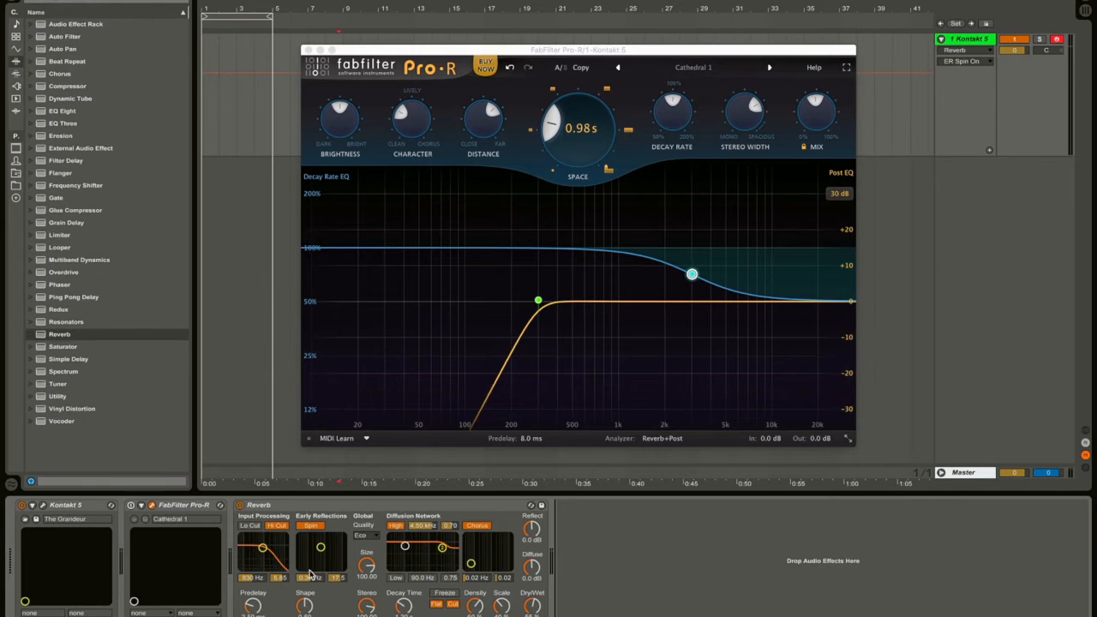
{"action": "mouse_move", "coordinate": [573, 127]}
{"action": "left_click", "coordinate": [252, 607]}
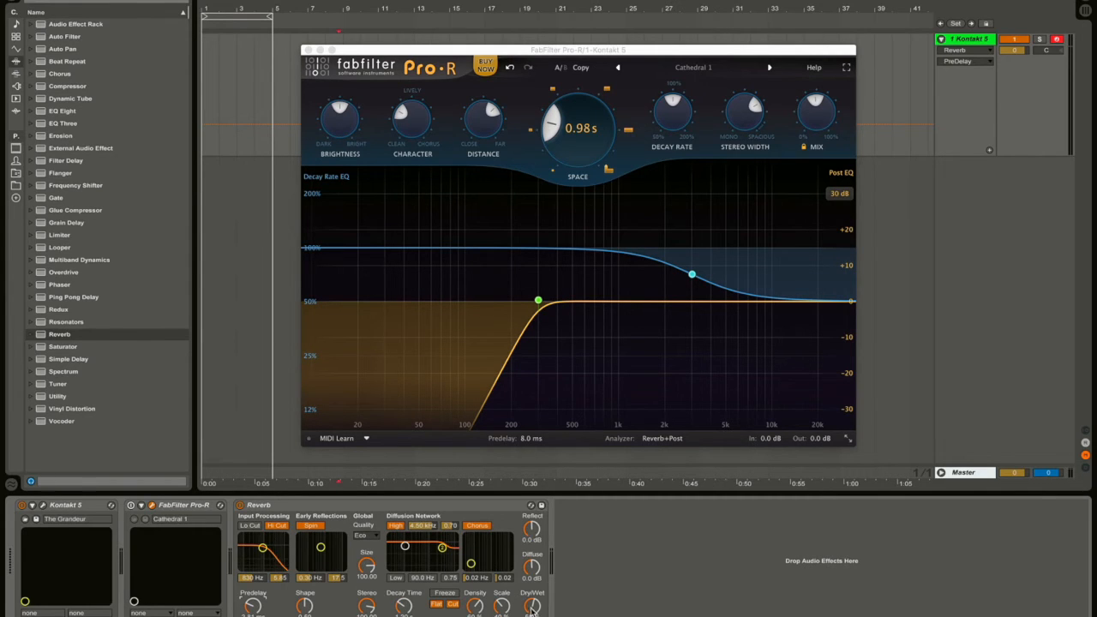
{"action": "left_click_drag", "start_coordinate": [816, 112], "coordinate": [821, 172]}
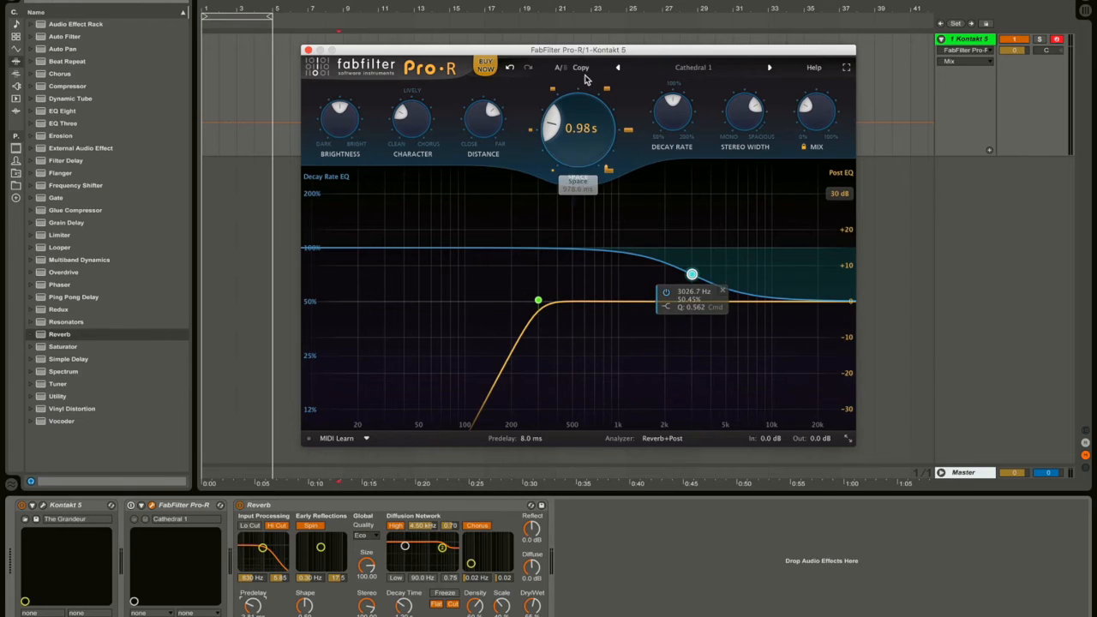
Balance Pro-R's Space against its Decay Rate, settling Space at 1.50 s.
{"action": "mouse_move", "coordinate": [592, 137]}
{"action": "left_mouse_down"}
{"action": "mouse_move", "coordinate": [586, 110]}
{"action": "mouse_move", "coordinate": [586, 121]}
{"action": "left_mouse_up"}
{"action": "left_click_drag", "start_coordinate": [674, 115], "coordinate": [659, 143]}
{"action": "left_click_drag", "start_coordinate": [584, 132], "coordinate": [582, 146]}
{"action": "left_click_drag", "start_coordinate": [664, 125], "coordinate": [669, 85]}
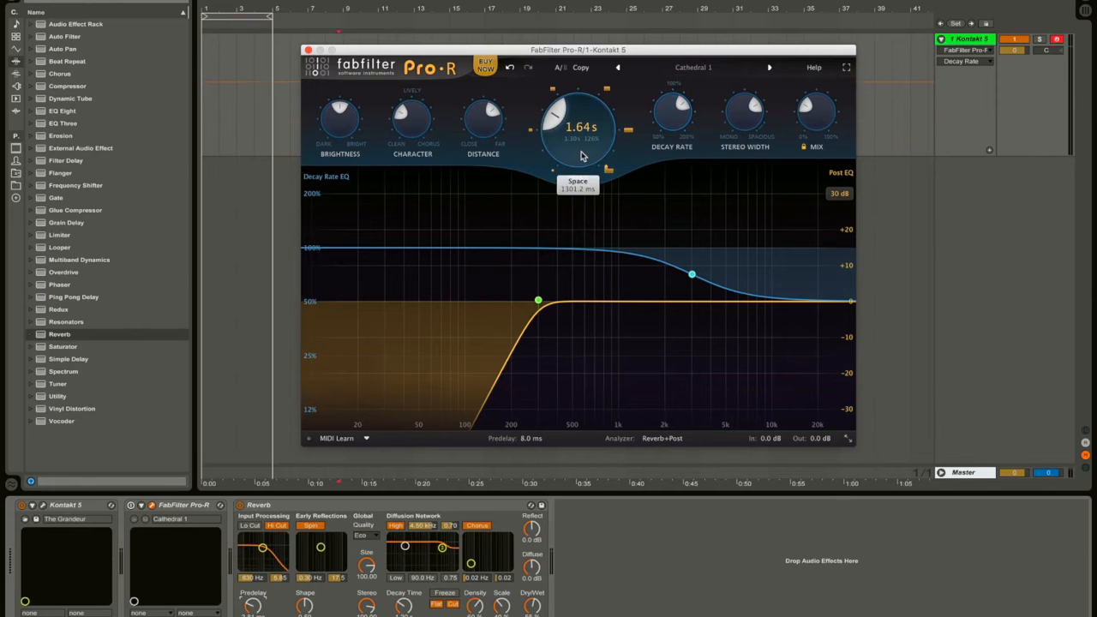
{"action": "left_click_drag", "start_coordinate": [583, 153], "coordinate": [583, 143]}
{"action": "left_click_drag", "start_coordinate": [665, 131], "coordinate": [650, 202]}
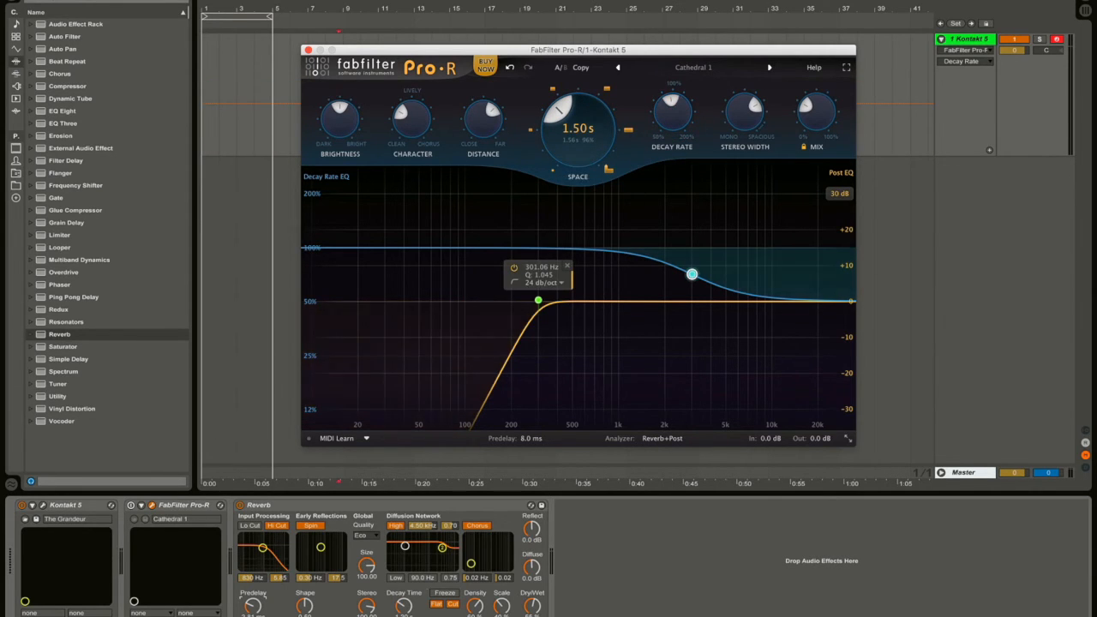
Keep Reverb Quality at Eco, set Pro-R Distance to 53.58%, and raise Reverb Size to 500.00.
{"action": "left_click", "coordinate": [366, 538]}
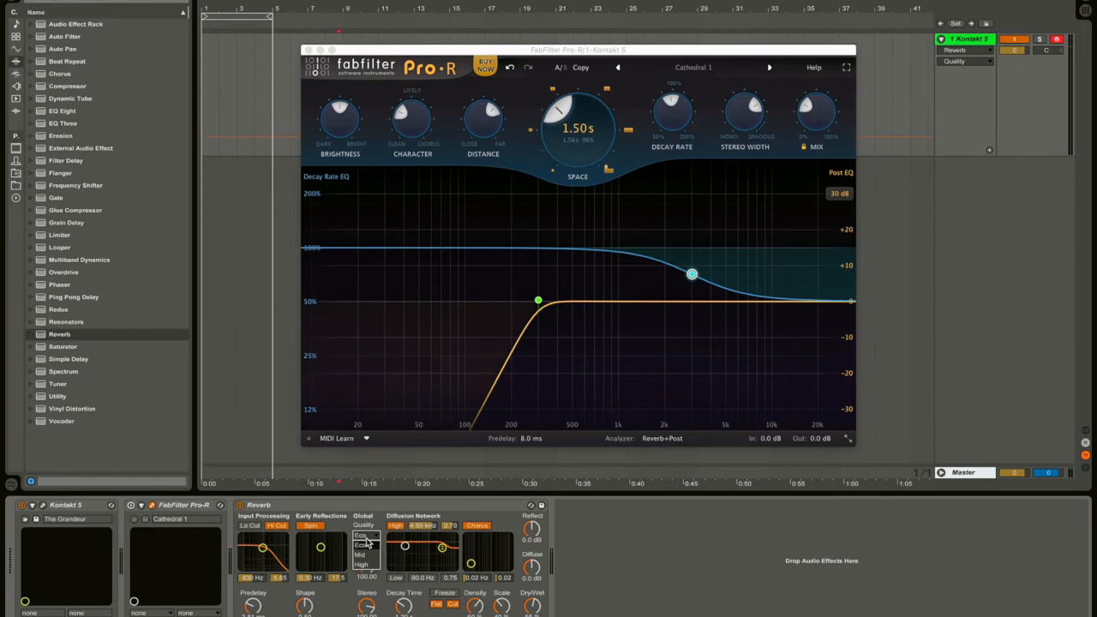
{"action": "left_click", "coordinate": [348, 605]}
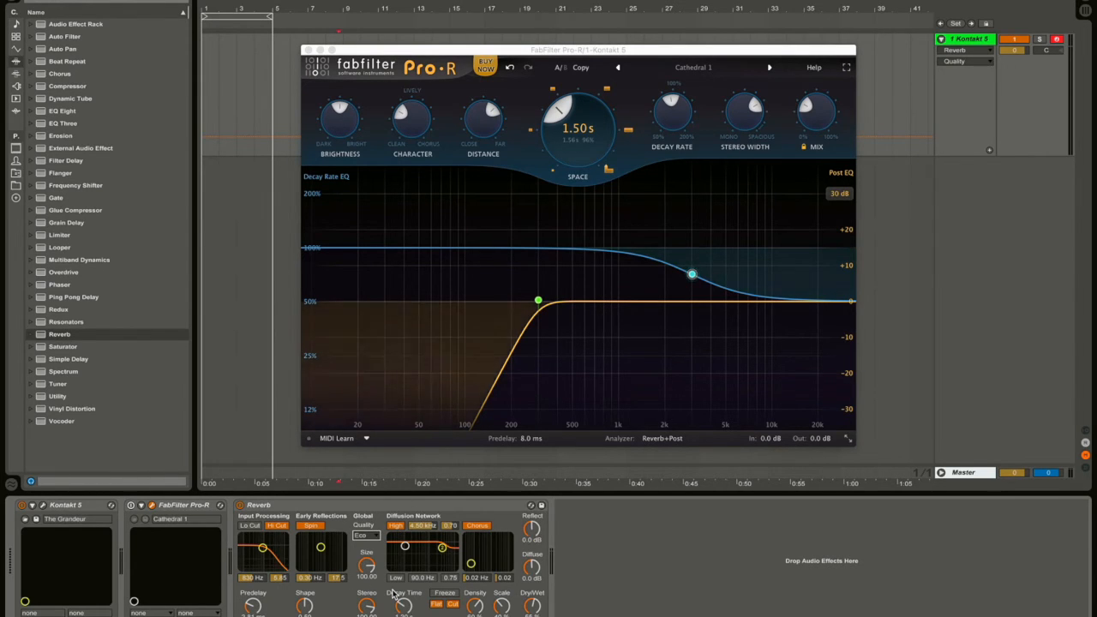
{"action": "mouse_move", "coordinate": [477, 128]}
{"action": "left_mouse_down"}
{"action": "mouse_move", "coordinate": [486, 138]}
{"action": "mouse_move", "coordinate": [492, 127]}
{"action": "mouse_move", "coordinate": [491, 138]}
{"action": "left_mouse_up"}
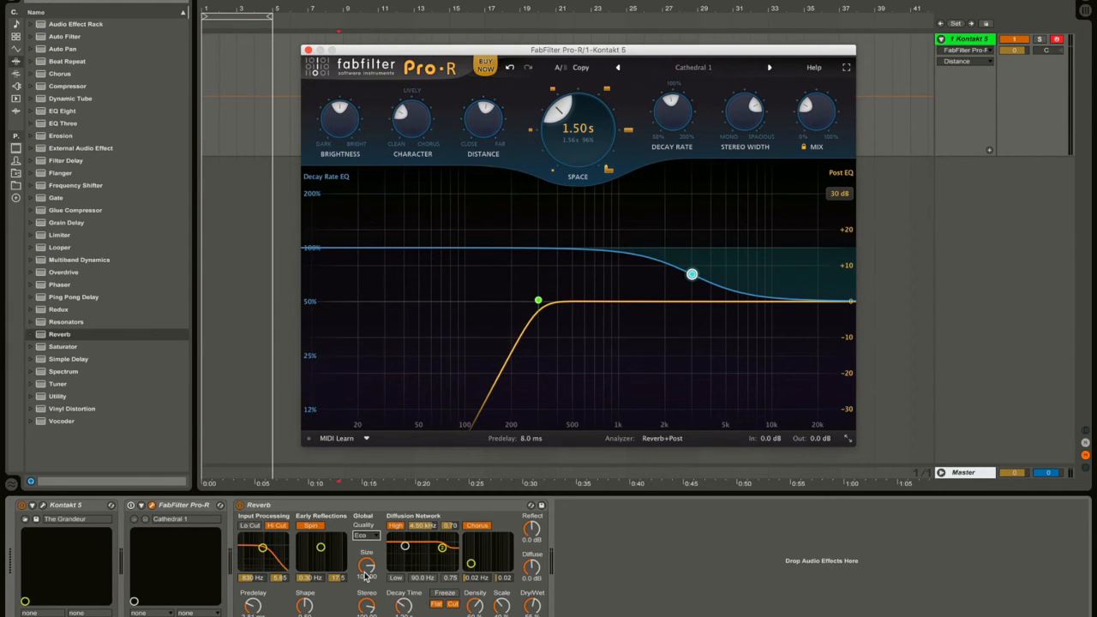
{"action": "left_click", "coordinate": [366, 575]}
{"action": "left_click", "coordinate": [490, 129]}
{"action": "left_click_drag", "start_coordinate": [488, 125], "coordinate": [488, 114]}
{"action": "left_click_drag", "start_coordinate": [366, 567], "coordinate": [366, 523]}
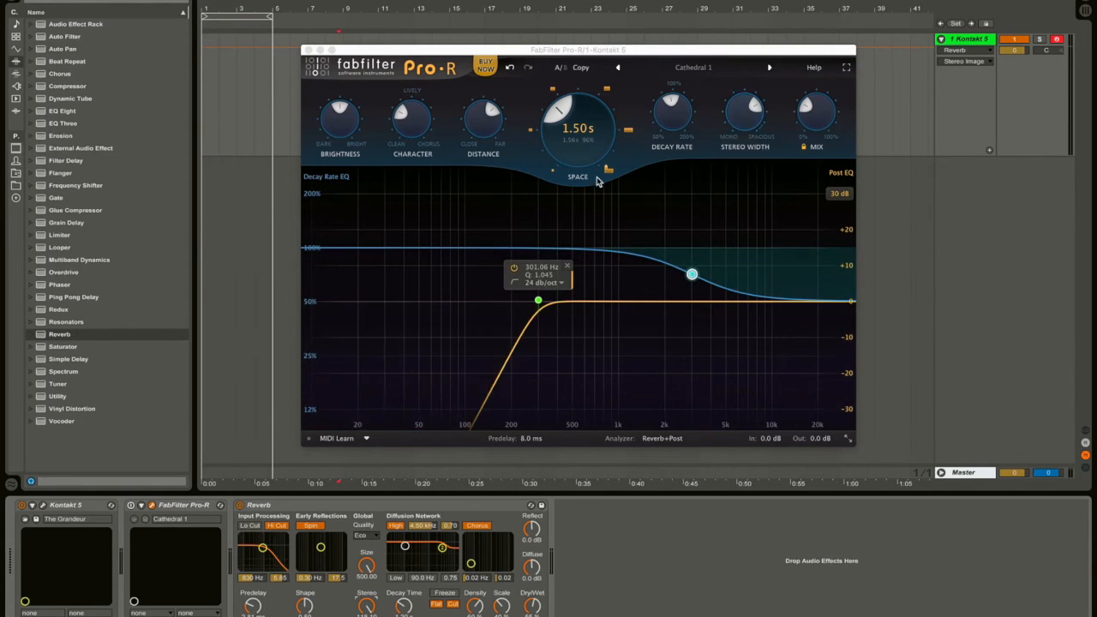
Nudge the FabFilter Pro-R window down and to the right.
{"action": "left_click_drag", "start_coordinate": [515, 54], "coordinate": [499, 80]}
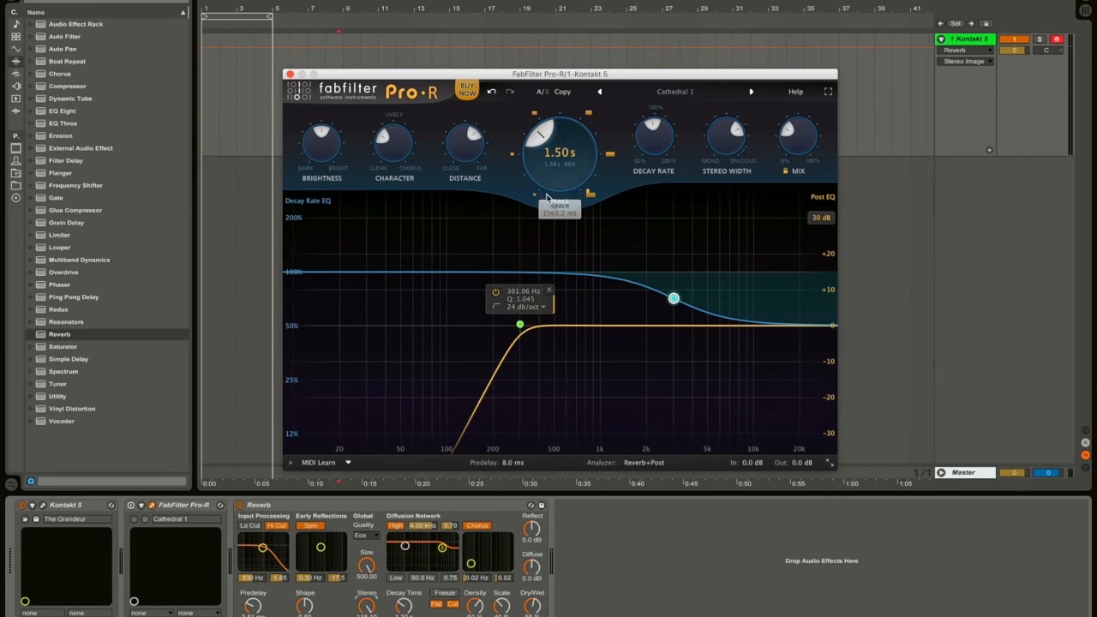
Step Pro-R's Space up through its 3, 5 and 10 s markers and set Decay Rate to 200%.
{"action": "scroll", "coordinate": [539, 118], "scroll_direction": "up", "scroll_amount": 3}
{"action": "left_click", "coordinate": [588, 113]}
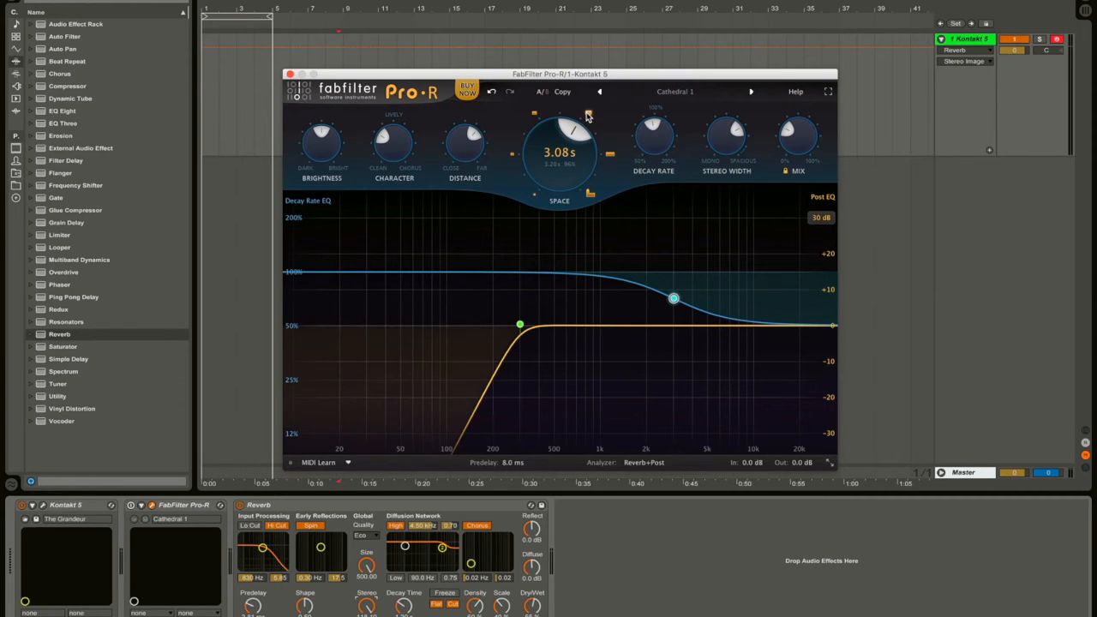
{"action": "left_click", "coordinate": [609, 155]}
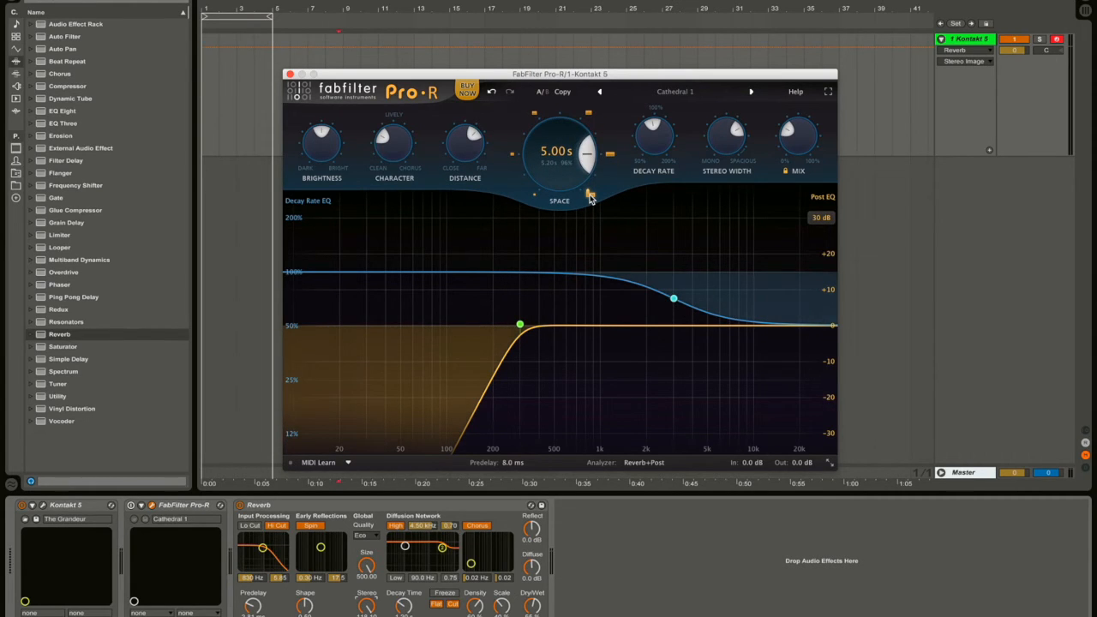
{"action": "left_click", "coordinate": [590, 196]}
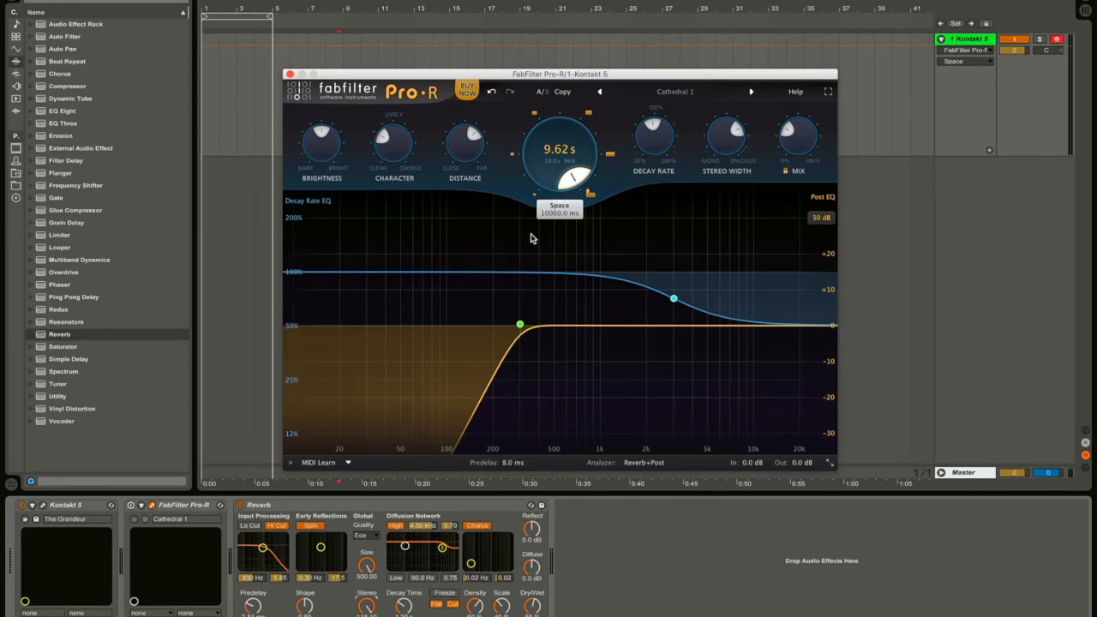
{"action": "left_click_drag", "start_coordinate": [654, 152], "coordinate": [654, 85]}
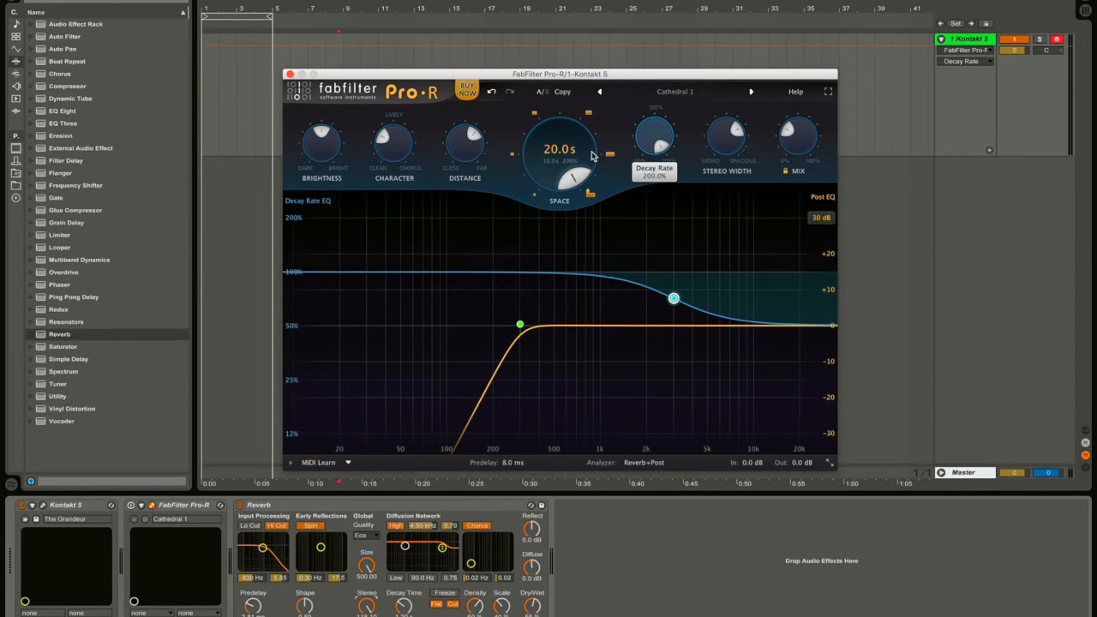
Switch off Live's Reverb device and reselect Pro-R in the chain.
{"action": "mouse_move", "coordinate": [555, 321]}
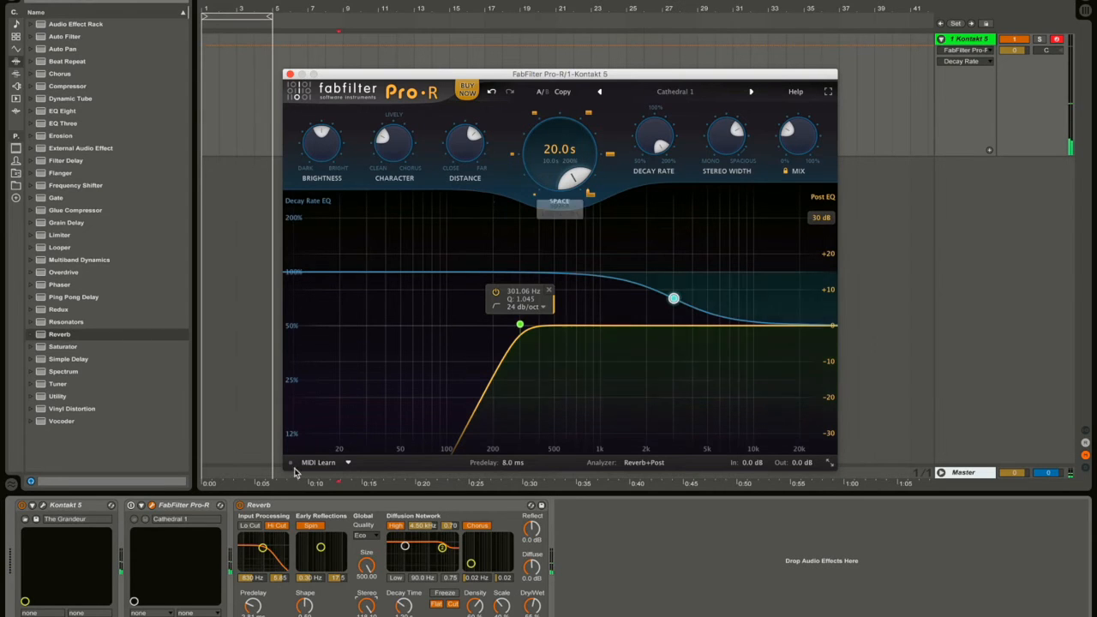
{"action": "left_click", "coordinate": [241, 504]}
{"action": "left_click", "coordinate": [158, 507]}
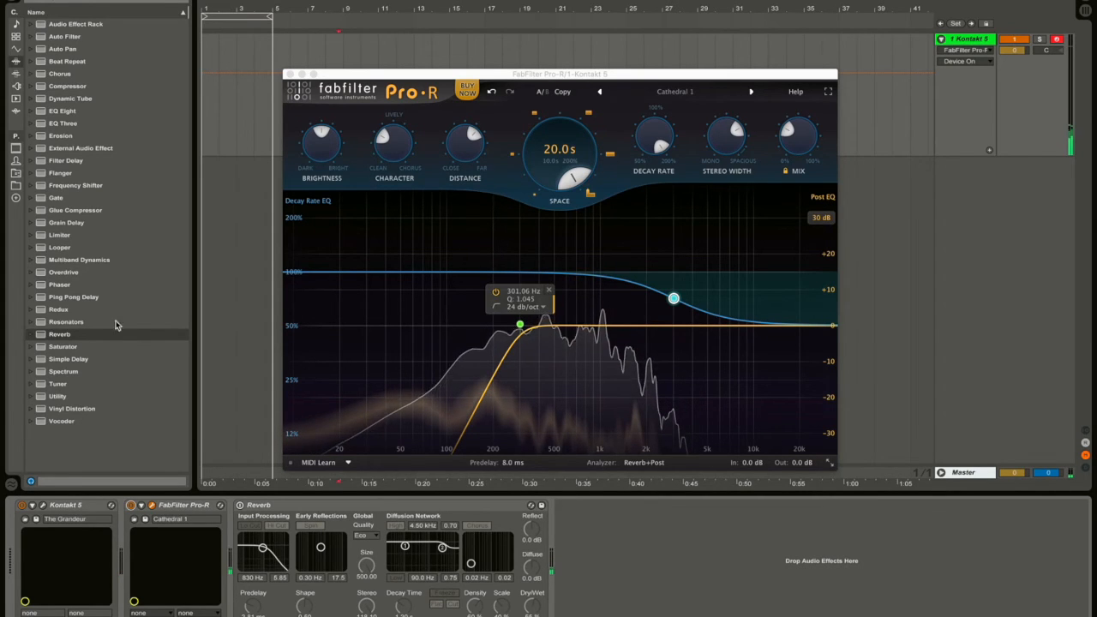
Add the OTT Multiband Dynamics preset to the chain right after Pro-R.
{"action": "left_click", "coordinate": [32, 261]}
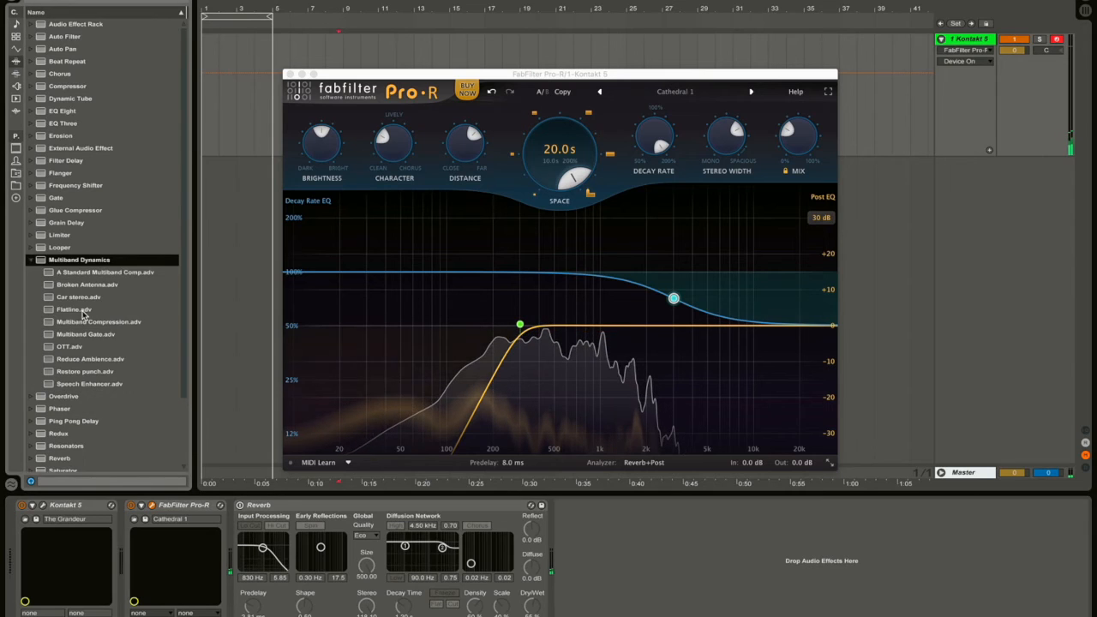
{"action": "left_click", "coordinate": [81, 347]}
{"action": "left_click_drag", "start_coordinate": [82, 347], "coordinate": [139, 524]}
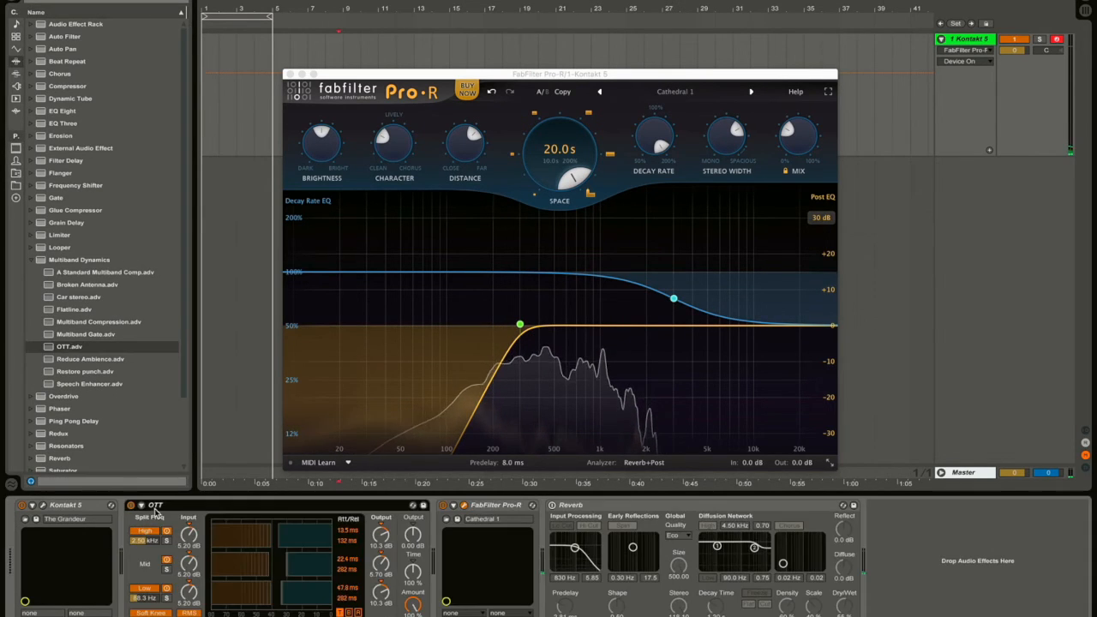
{"action": "left_click_drag", "start_coordinate": [438, 536], "coordinate": [507, 520]}
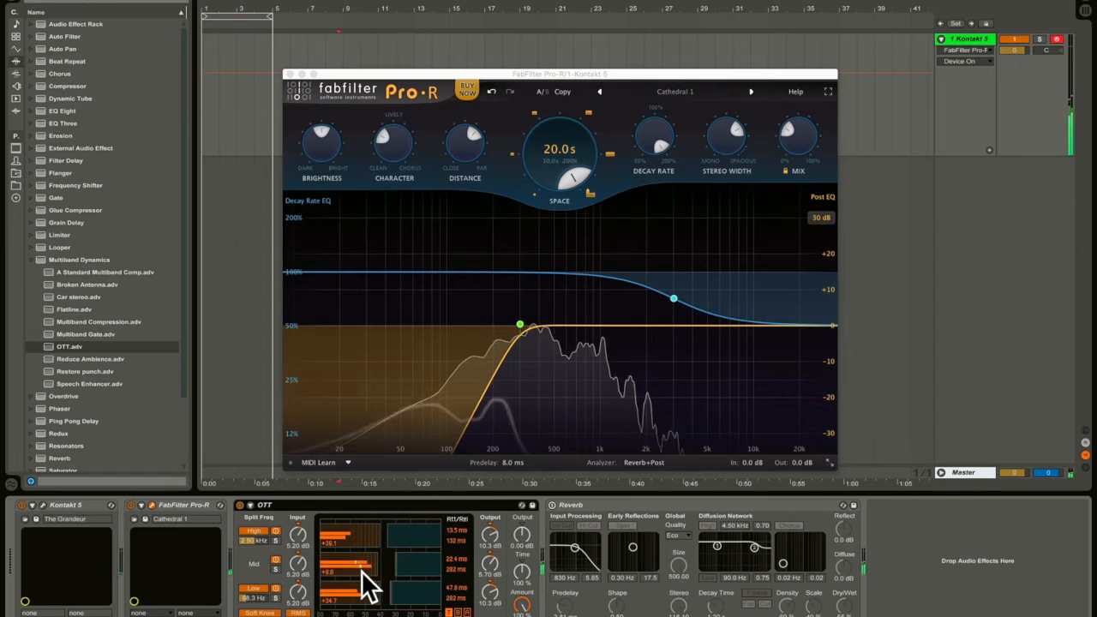
Shorten Pro-R's Space from 20 s to 6.23 s and reset OTT's Low Output to 0 dB.
{"action": "left_click_drag", "start_coordinate": [540, 194], "coordinate": [537, 216]}
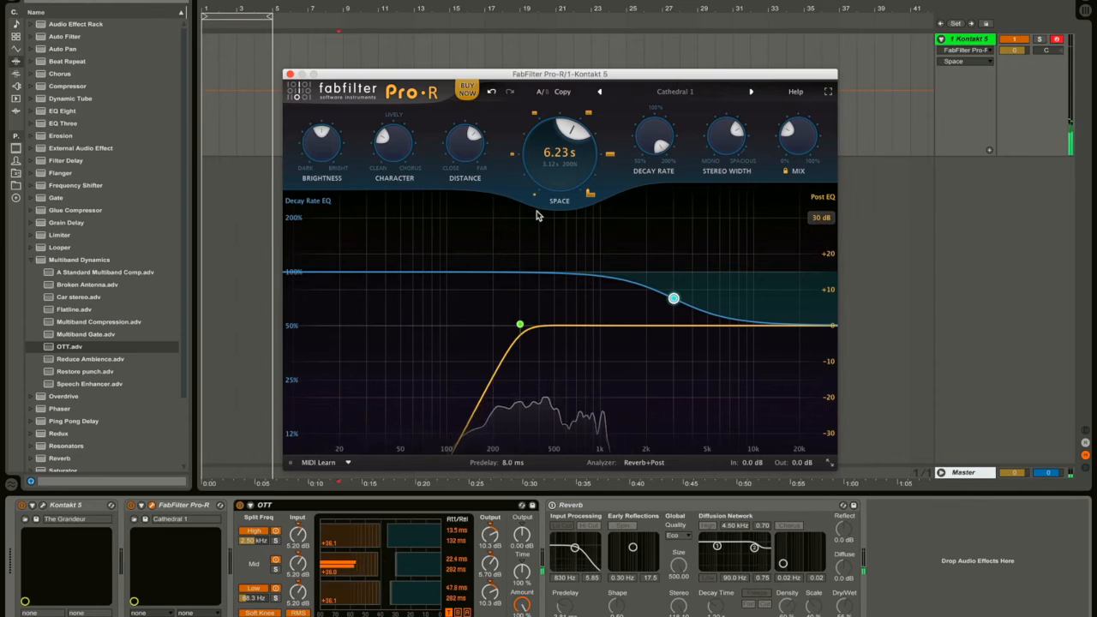
{"action": "mouse_move", "coordinate": [534, 317]}
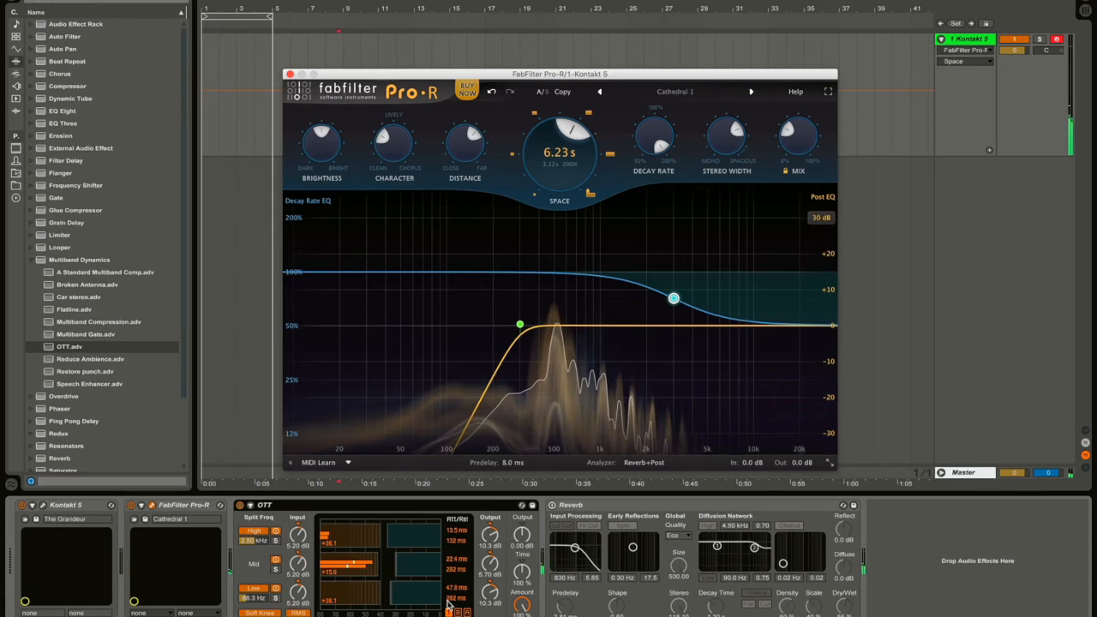
{"action": "left_click", "coordinate": [395, 572]}
{"action": "key", "text": "Delete"}
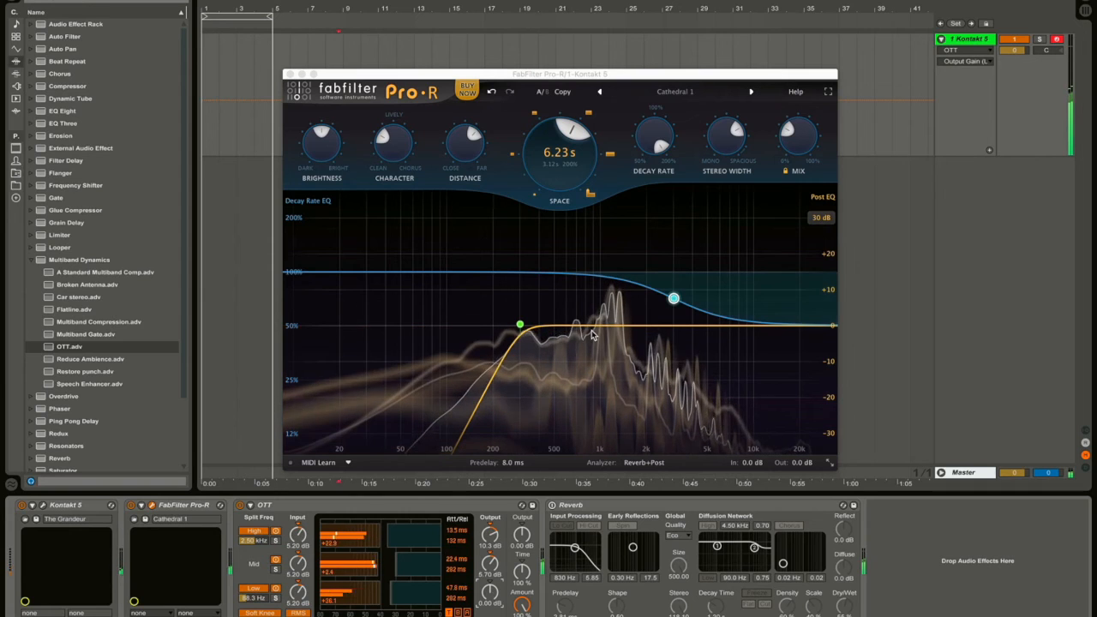
Insert a Glue Compressor between OTT and Reverb with Threshold -25.4 dB and Makeup 5.40 dB.
{"action": "left_click", "coordinate": [56, 211]}
{"action": "left_click_drag", "start_coordinate": [55, 213], "coordinate": [538, 562]}
{"action": "left_click_drag", "start_coordinate": [624, 593], "coordinate": [656, 569]}
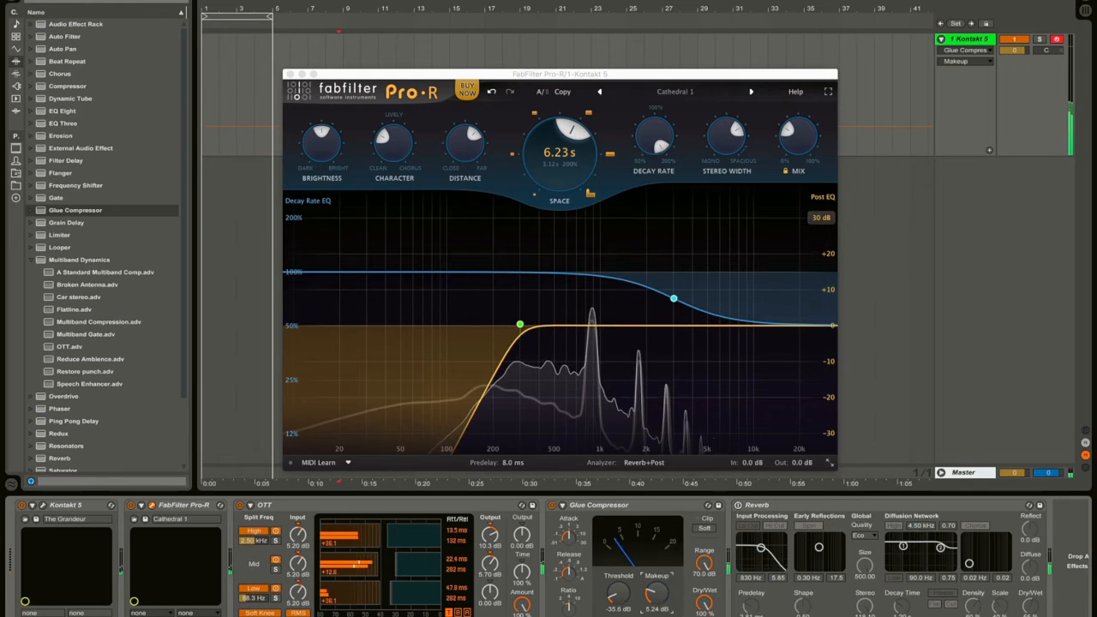
{"action": "left_click_drag", "start_coordinate": [653, 597], "coordinate": [625, 579]}
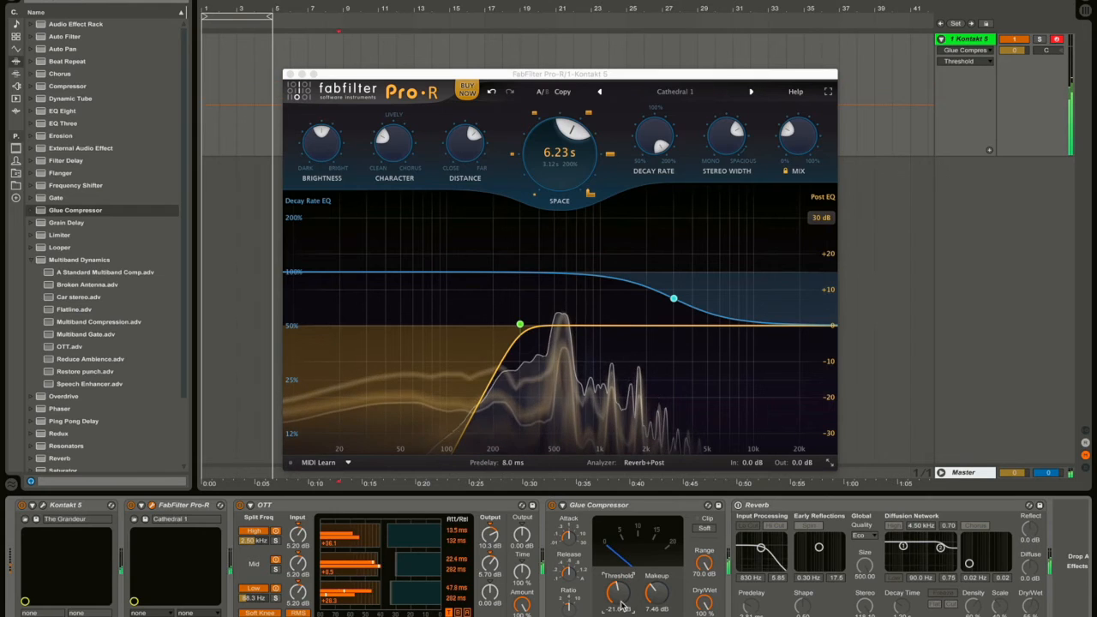
{"action": "left_click_drag", "start_coordinate": [623, 597], "coordinate": [652, 603]}
{"action": "left_click", "coordinate": [648, 593]}
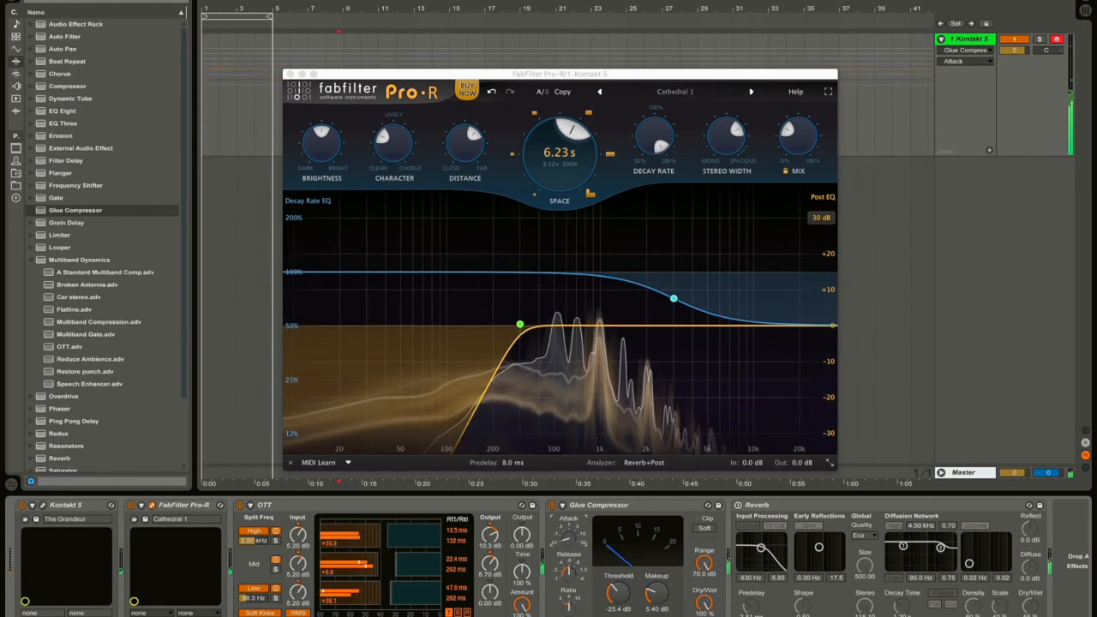
{"action": "left_click", "coordinate": [569, 574]}
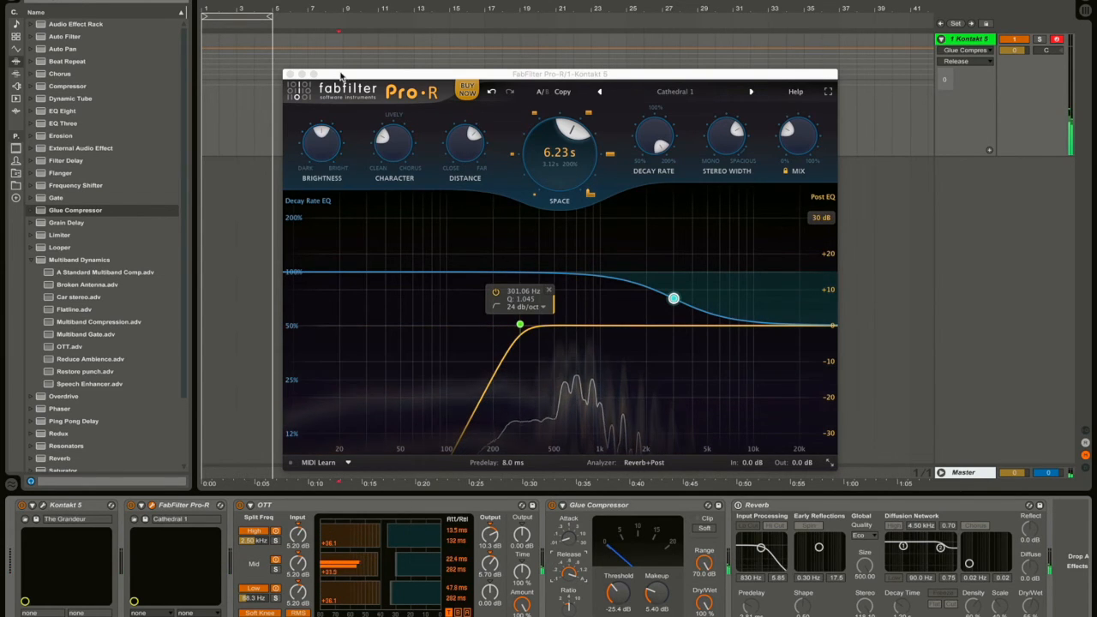
Move the Pro-R window aside, then switch off and delete OTT and the Glue Compressor.
{"action": "left_click_drag", "start_coordinate": [347, 76], "coordinate": [347, 58]}
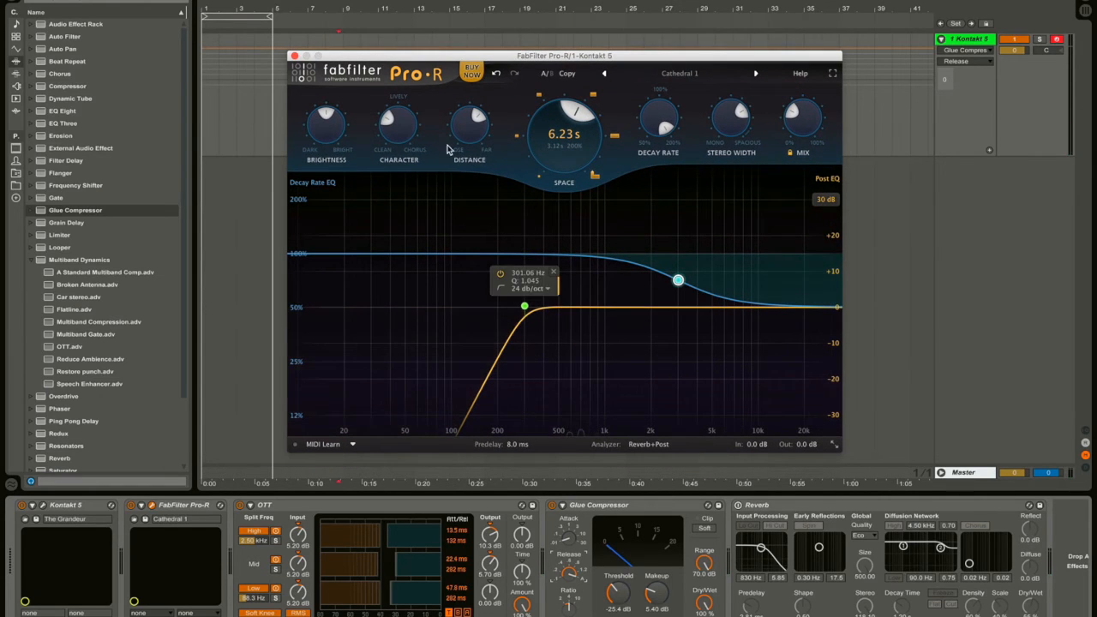
{"action": "left_click_drag", "start_coordinate": [423, 56], "coordinate": [351, 32]}
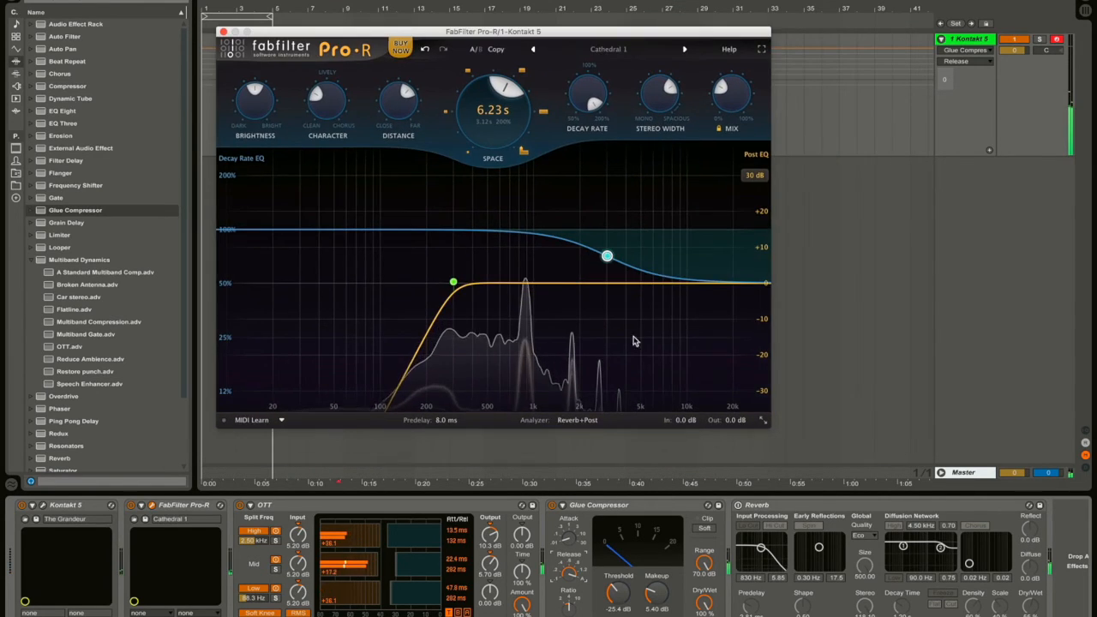
{"action": "left_click", "coordinate": [240, 507]}
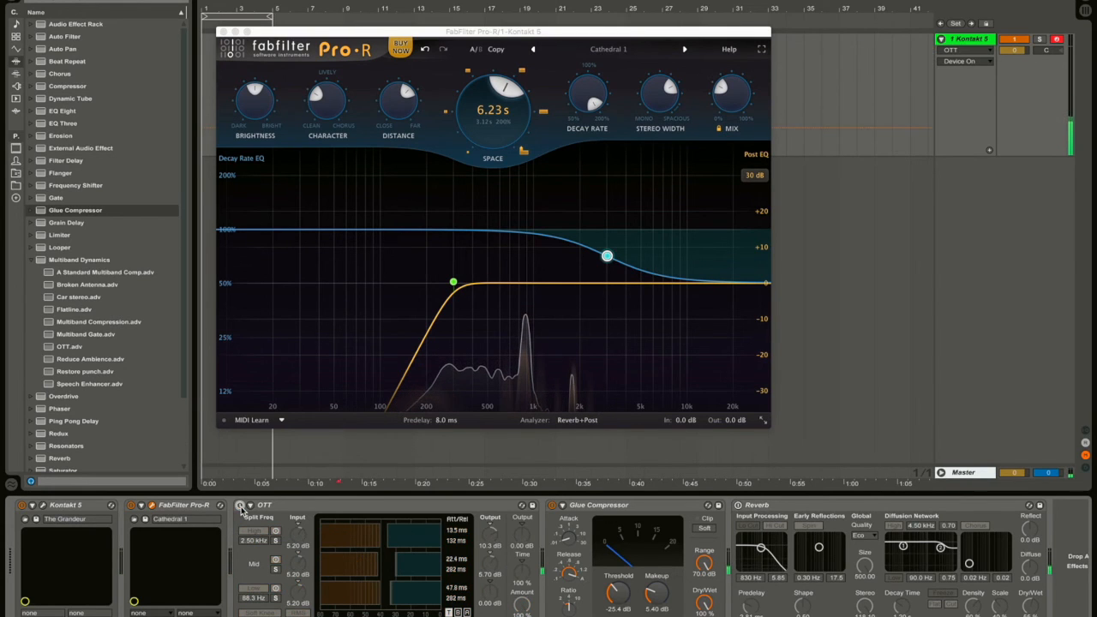
{"action": "left_click", "coordinate": [281, 511]}
{"action": "key", "text": "Delete"}
{"action": "key", "text": "Delete"}
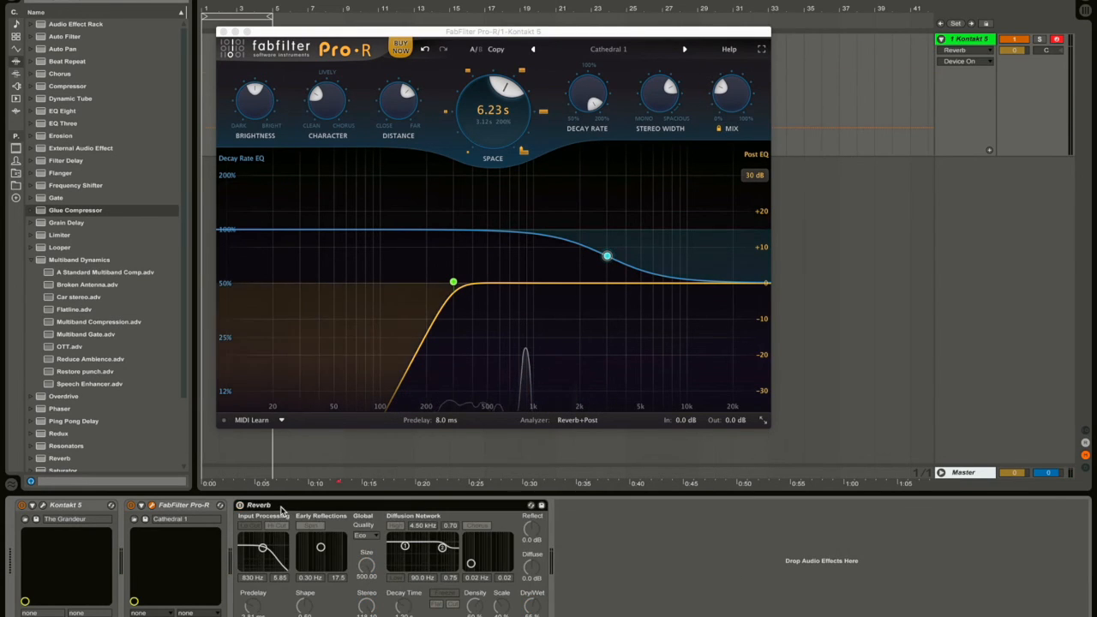
{"action": "key", "text": "Delete"}
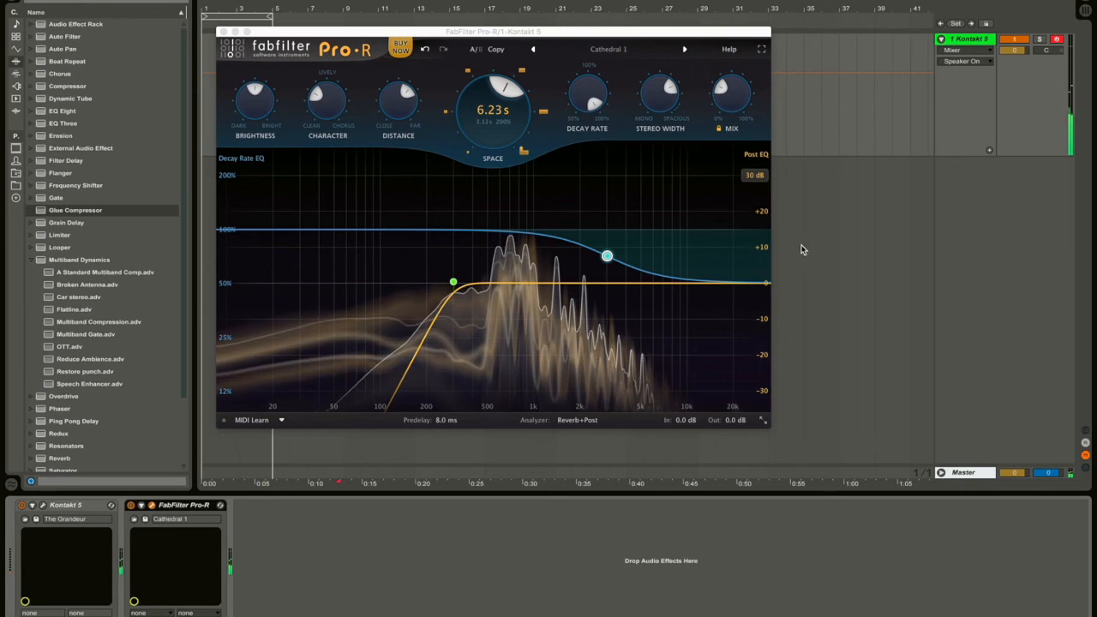
Flatten Pro-R's Post EQ by removing its low-cut band.
{"action": "left_click_drag", "start_coordinate": [544, 34], "coordinate": [775, 45]}
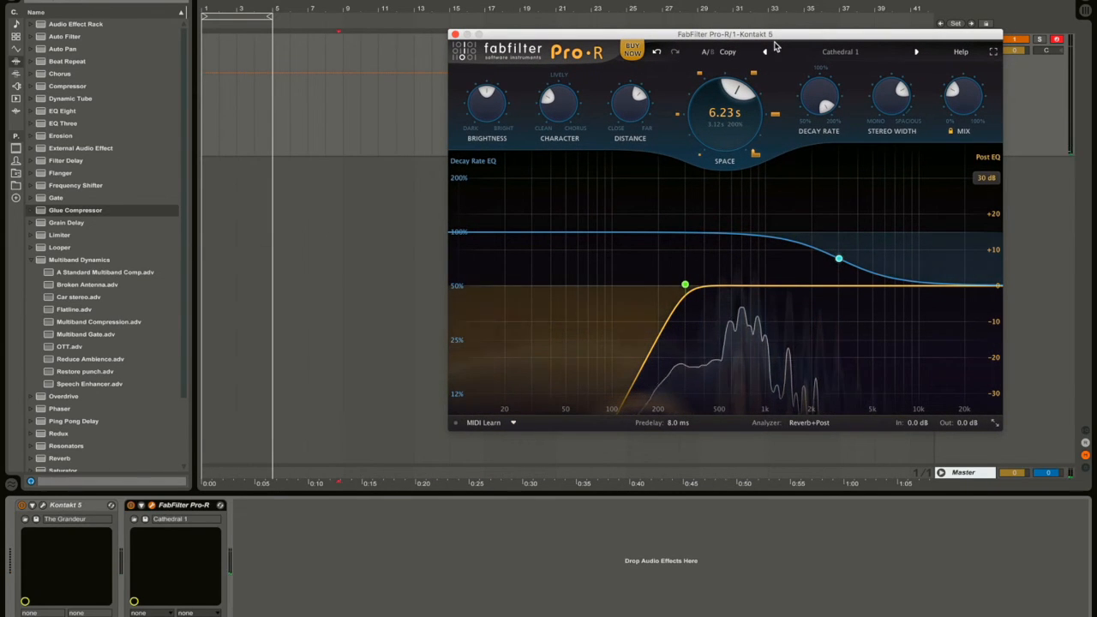
{"action": "mouse_move", "coordinate": [686, 287]}
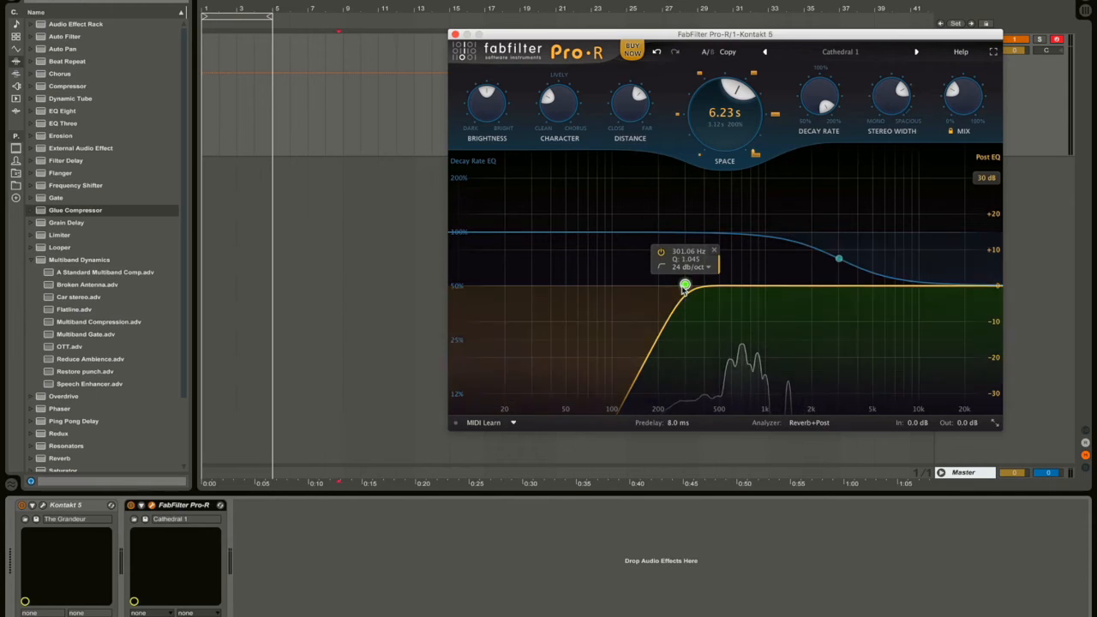
{"action": "left_click", "coordinate": [715, 252]}
Add decay-rate EQ bands at 28.9 Hz and 175 Hz, set Decay Rate 118.4% and Space 3.21 s.
{"action": "left_click_drag", "start_coordinate": [732, 103], "coordinate": [725, 149]}
{"action": "left_click_drag", "start_coordinate": [840, 262], "coordinate": [847, 228]}
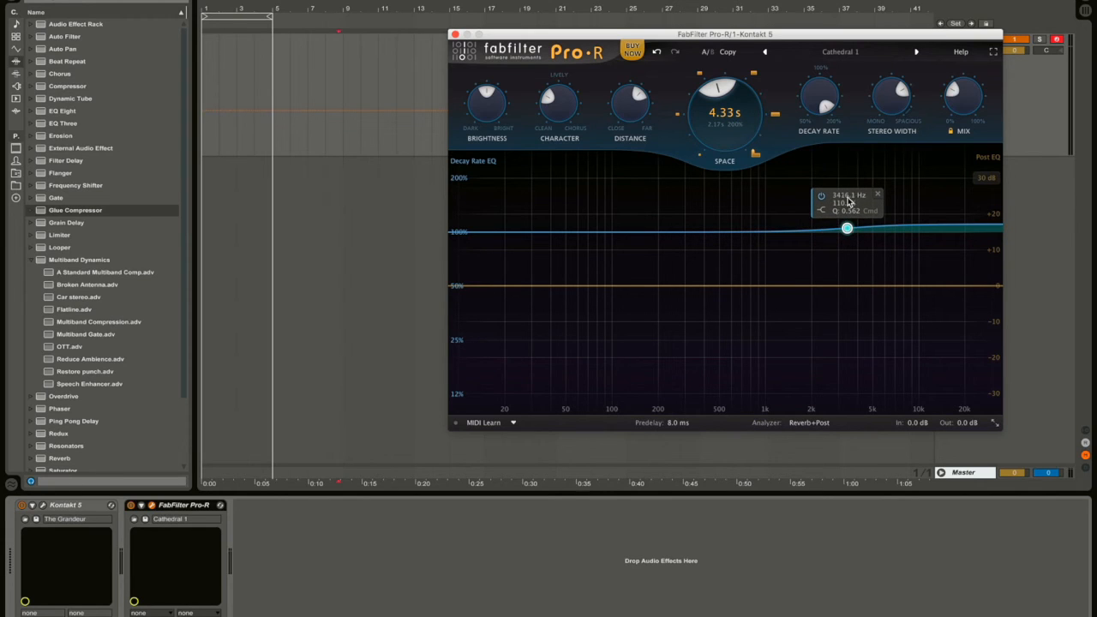
{"action": "left_click_drag", "start_coordinate": [491, 233], "coordinate": [529, 247]}
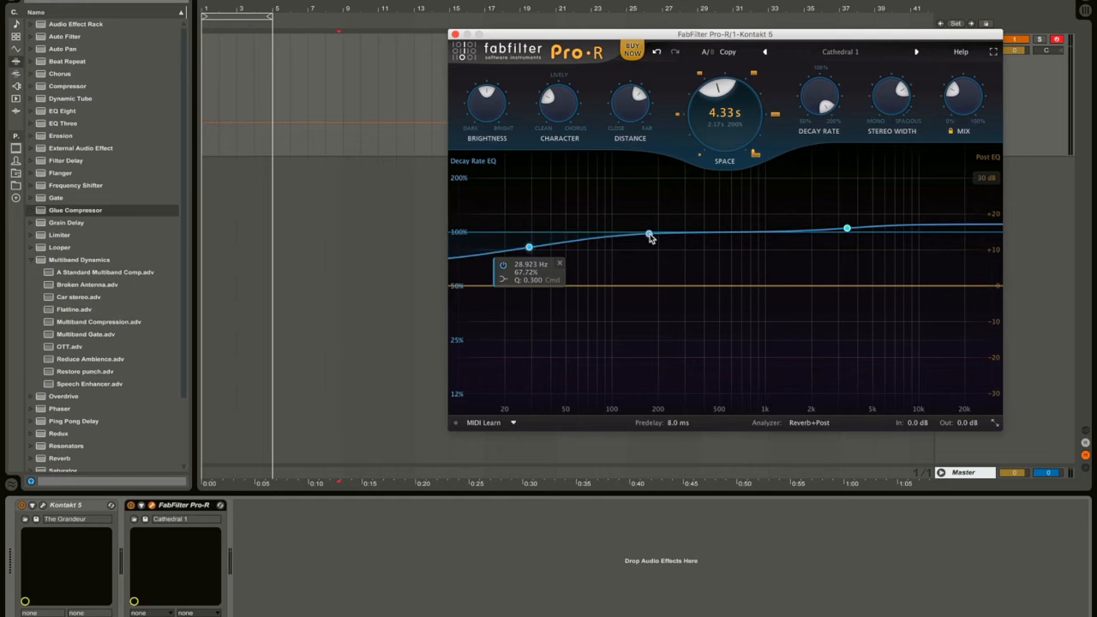
{"action": "left_click_drag", "start_coordinate": [649, 234], "coordinate": [650, 248]}
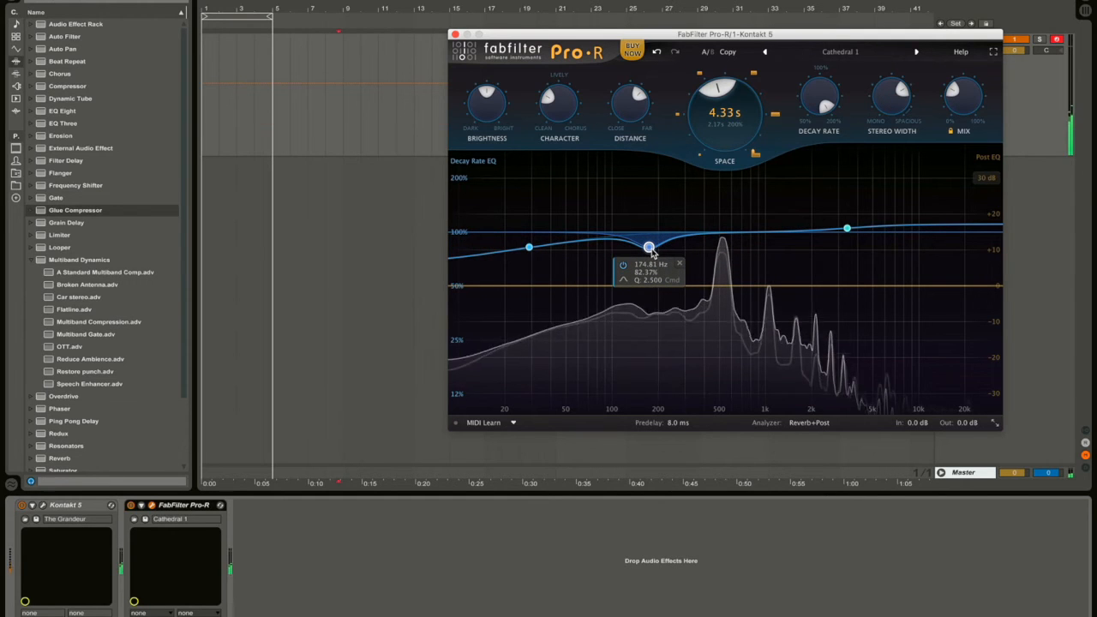
{"action": "left_click_drag", "start_coordinate": [842, 119], "coordinate": [816, 152]}
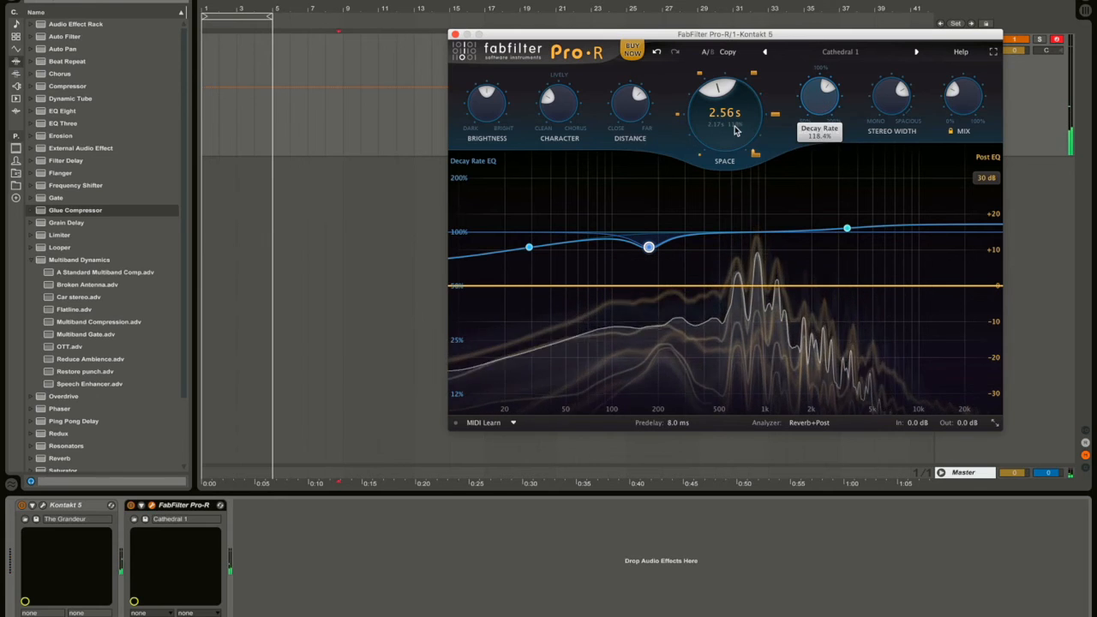
{"action": "left_click_drag", "start_coordinate": [735, 128], "coordinate": [736, 113]}
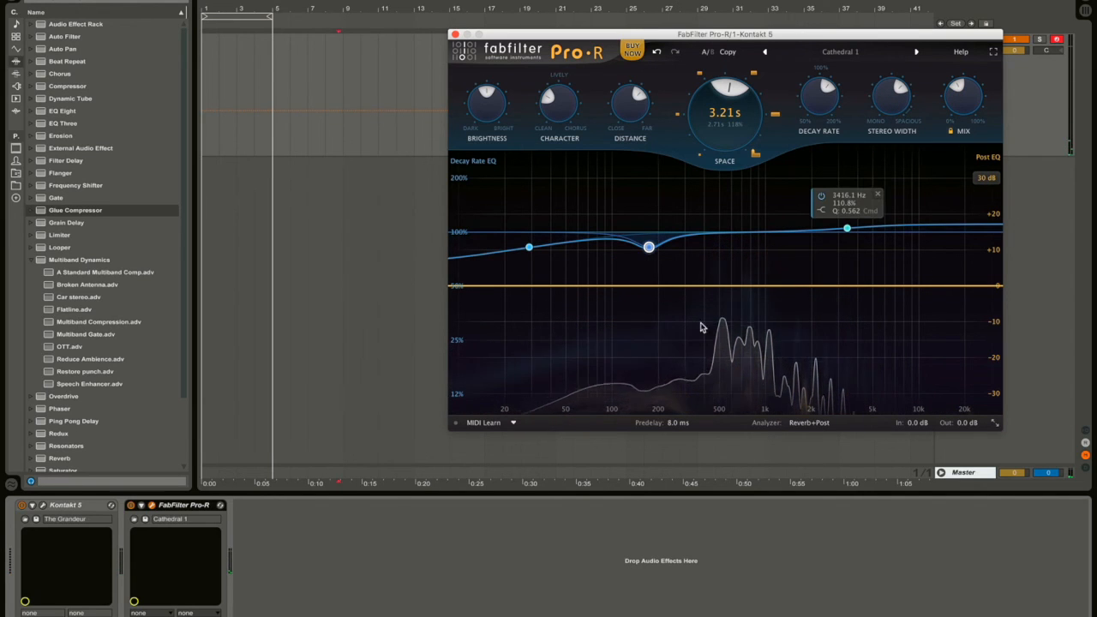
Bring Pro-R's Mix down to about 36.49%, then close the Pro-R window.
{"action": "mouse_move", "coordinate": [965, 107]}
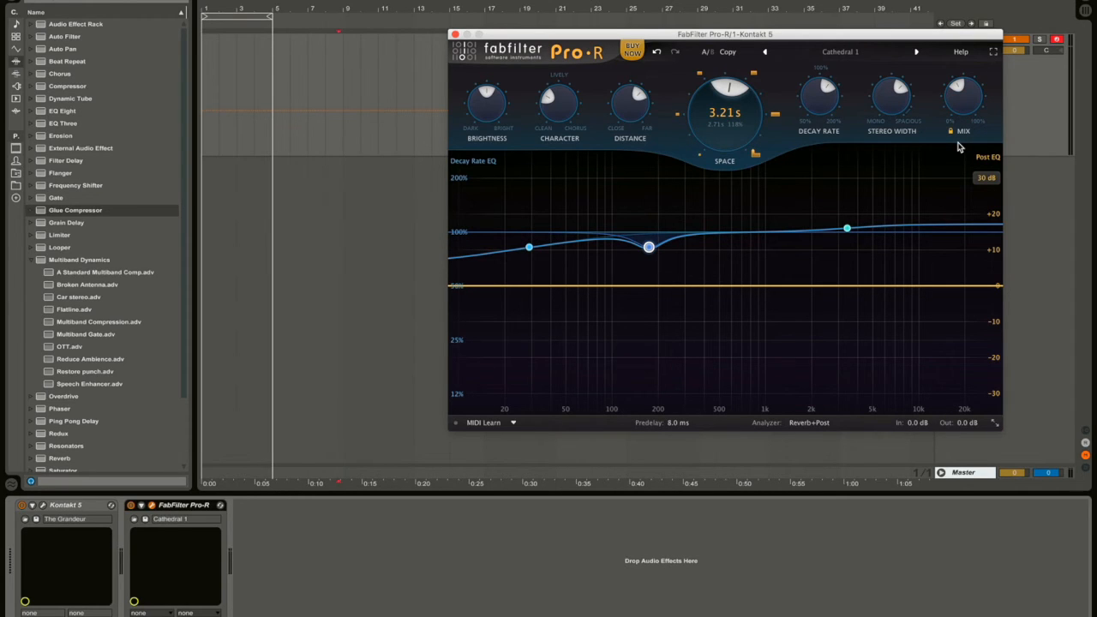
{"action": "left_click_drag", "start_coordinate": [975, 102], "coordinate": [1020, 23]}
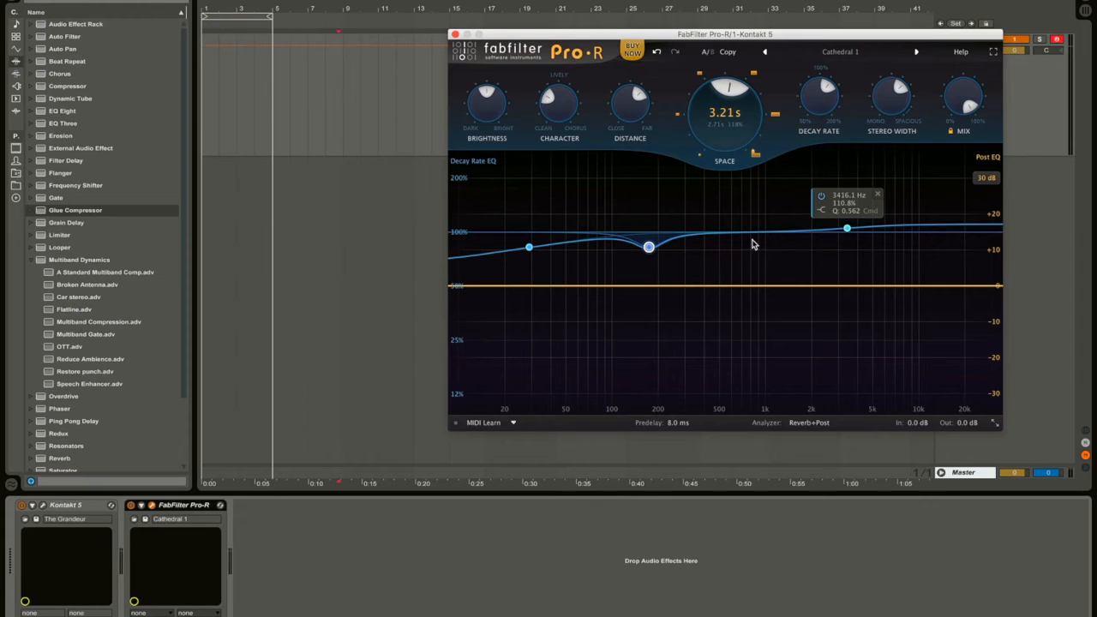
{"action": "mouse_move", "coordinate": [964, 99]}
{"action": "left_mouse_down"}
{"action": "mouse_move", "coordinate": [947, 173]}
{"action": "mouse_move", "coordinate": [961, 51]}
{"action": "left_mouse_up"}
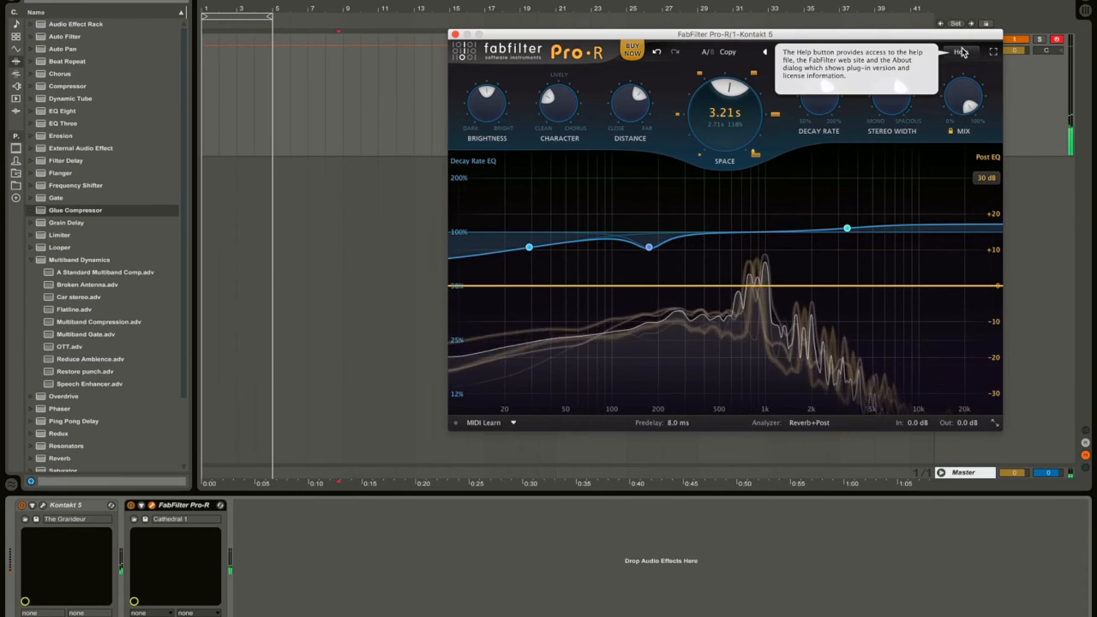
{"action": "mouse_move", "coordinate": [963, 84]}
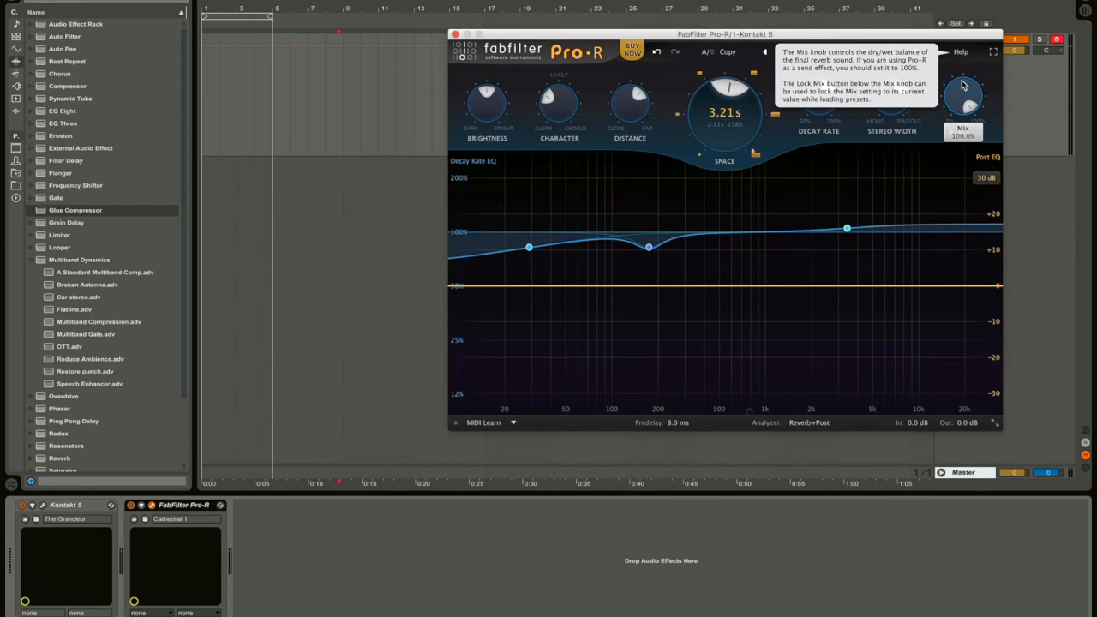
{"action": "left_click_drag", "start_coordinate": [963, 100], "coordinate": [937, 172]}
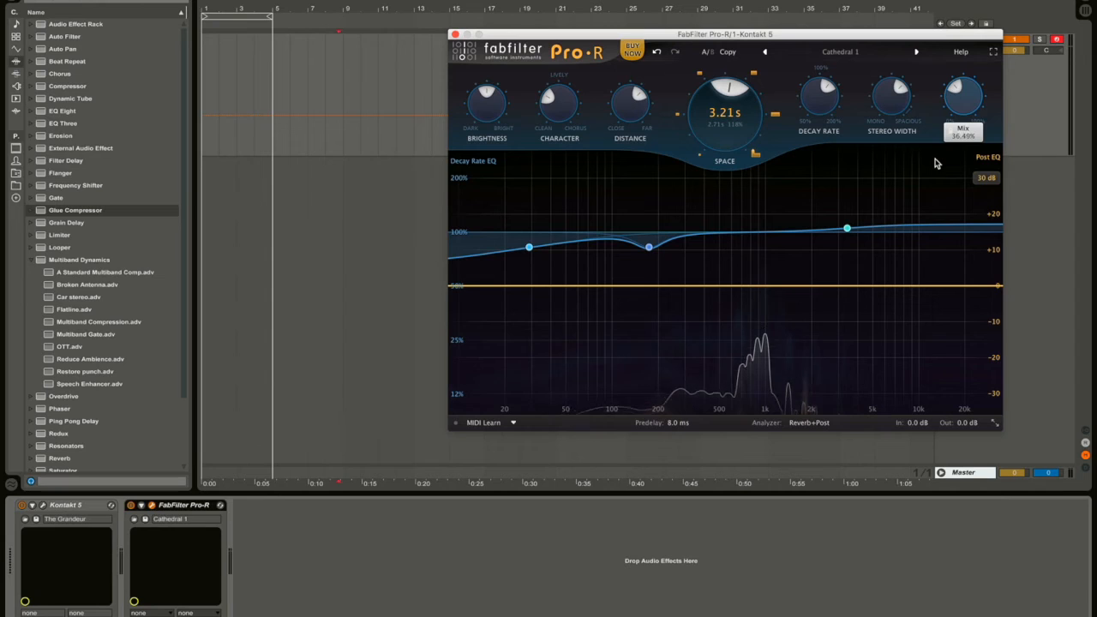
{"action": "left_click", "coordinate": [455, 34]}
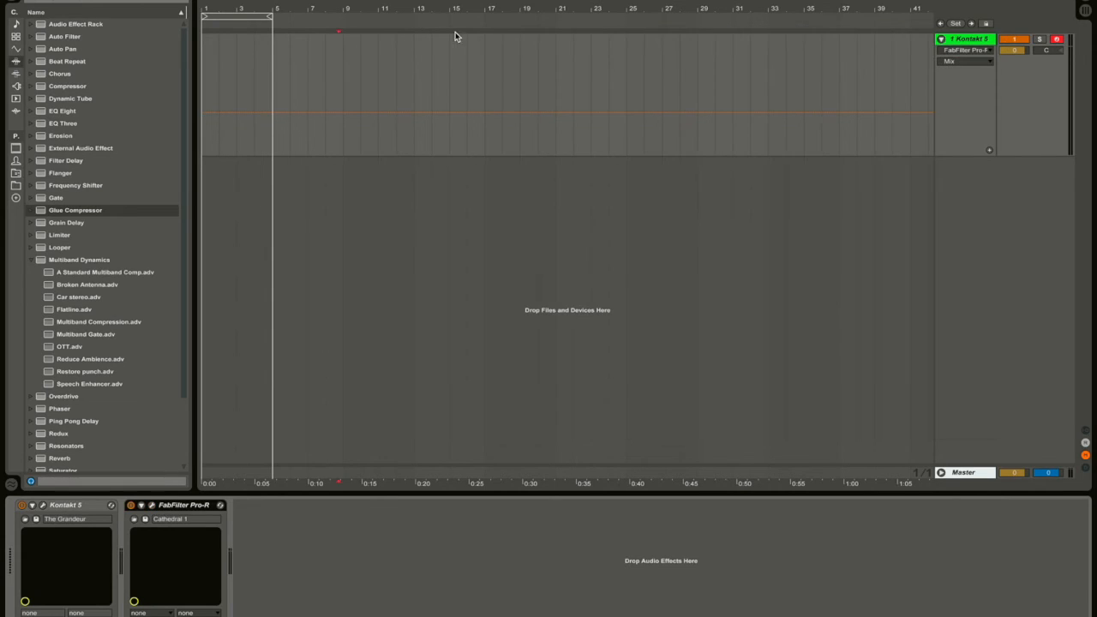